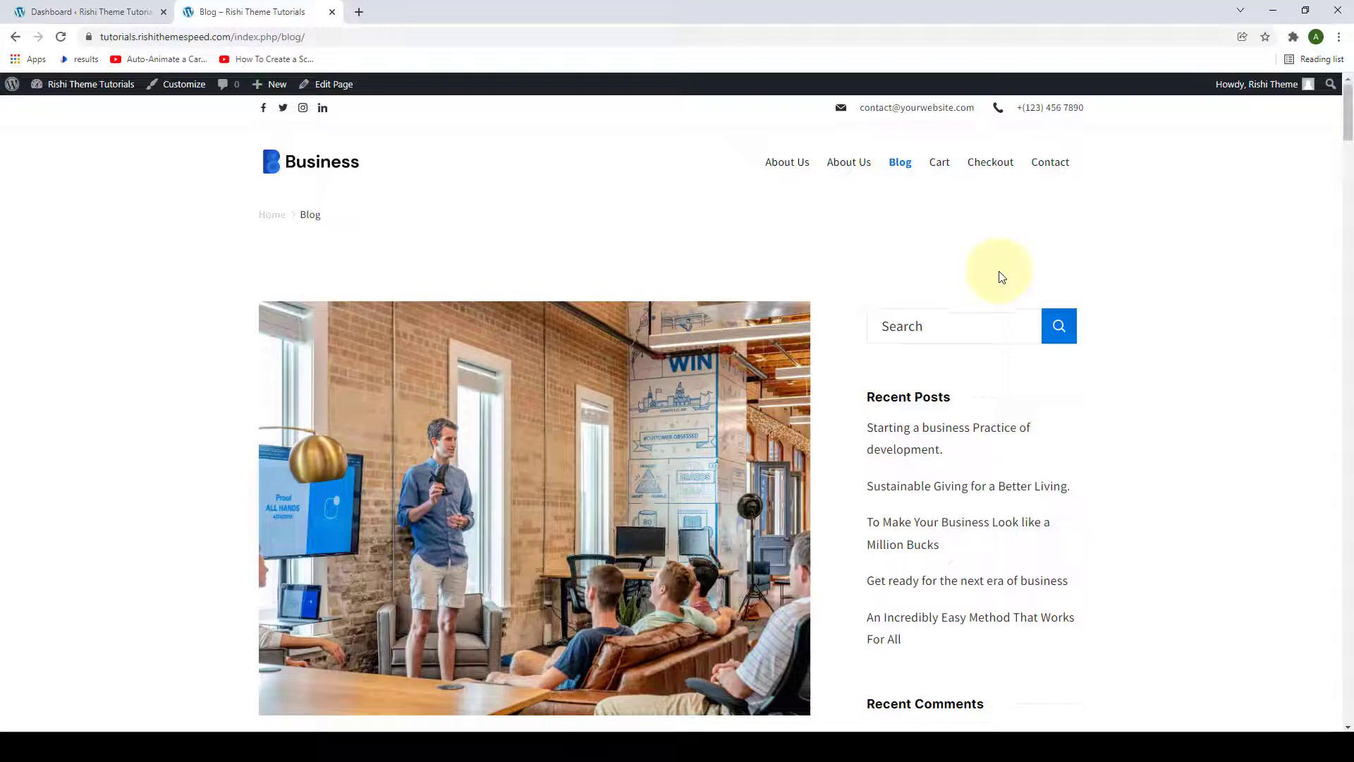
Step: Look through the live blog page to examine how its posts are laid out, and return to the page start
{"action": "scroll", "coordinate": [1001, 279], "scroll_direction": "down", "scroll_amount": 10}
{"action": "scroll", "coordinate": [1001, 284], "scroll_direction": "down", "scroll_amount": 15}
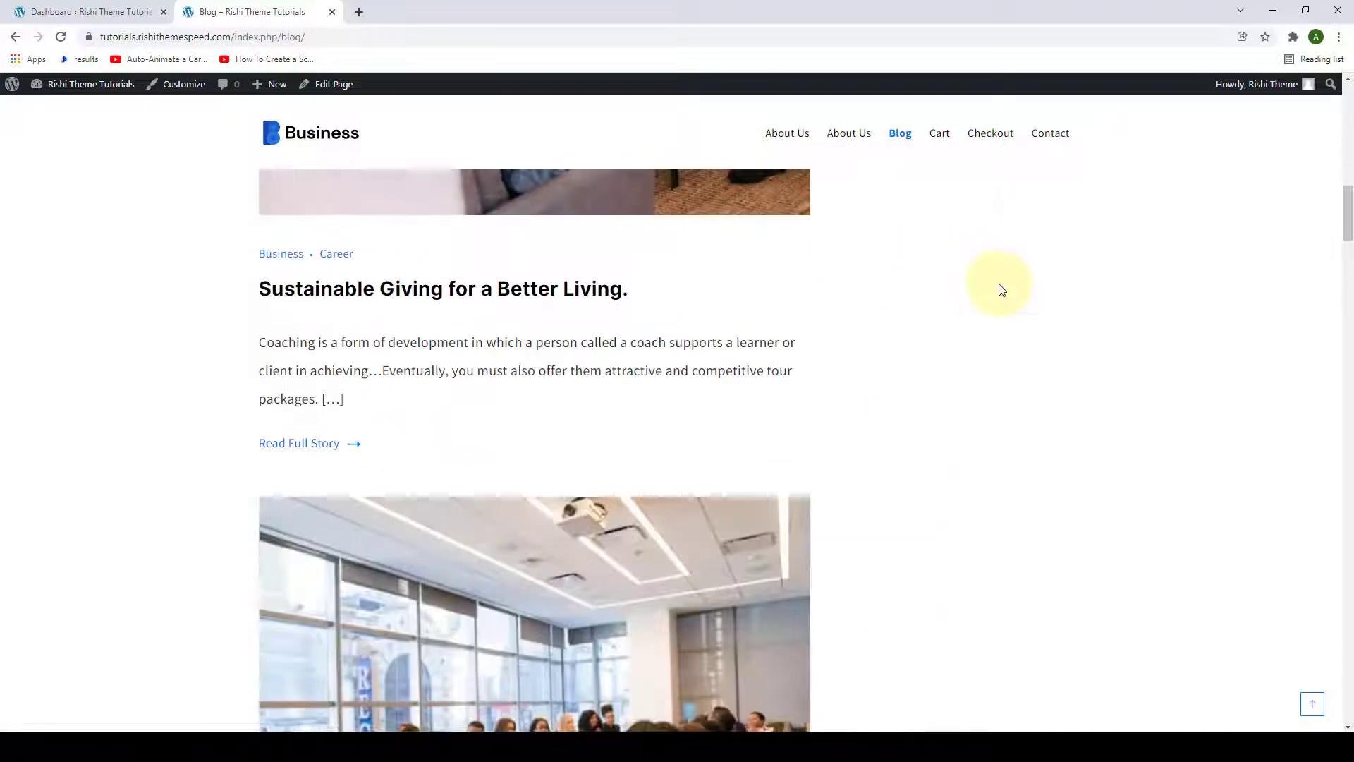
{"action": "scroll", "coordinate": [1001, 292], "scroll_direction": "down", "scroll_amount": 10}
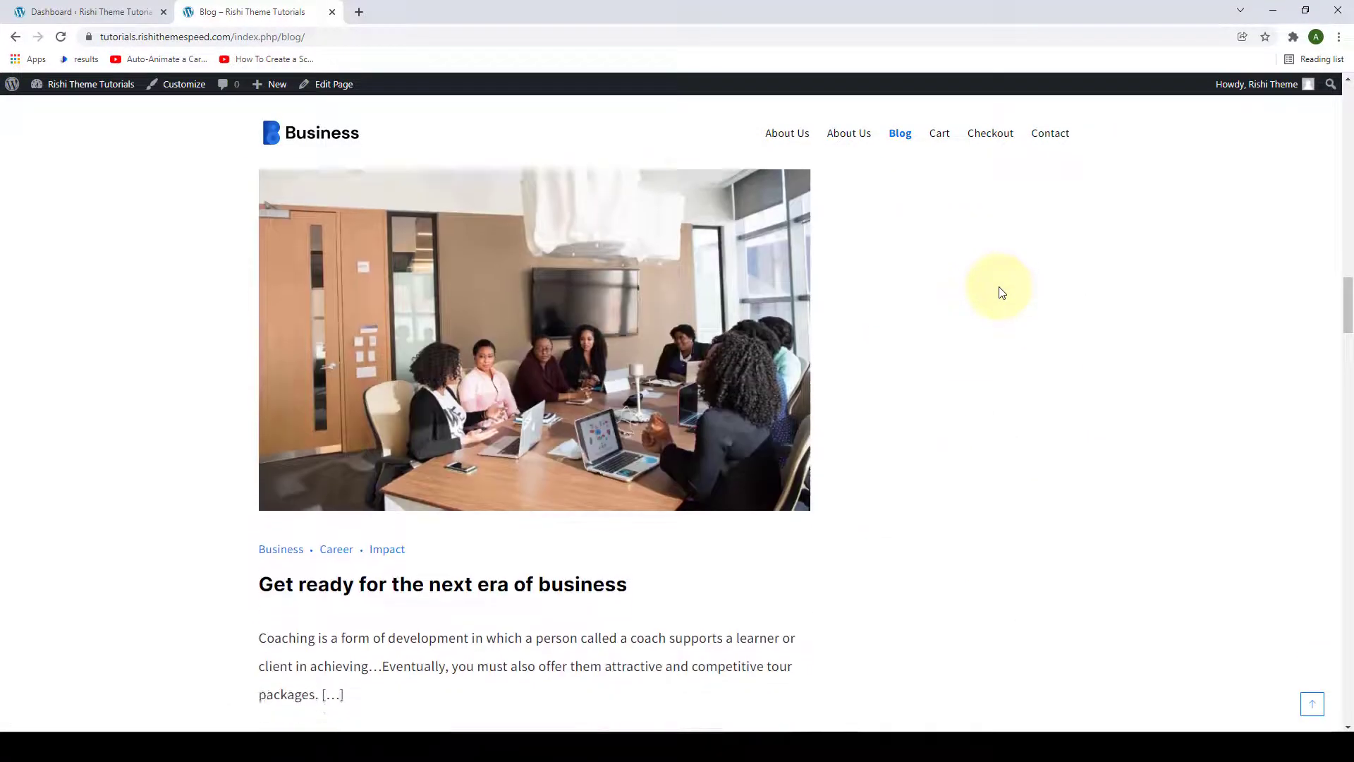
{"action": "scroll", "coordinate": [1002, 292], "scroll_direction": "down", "scroll_amount": 10}
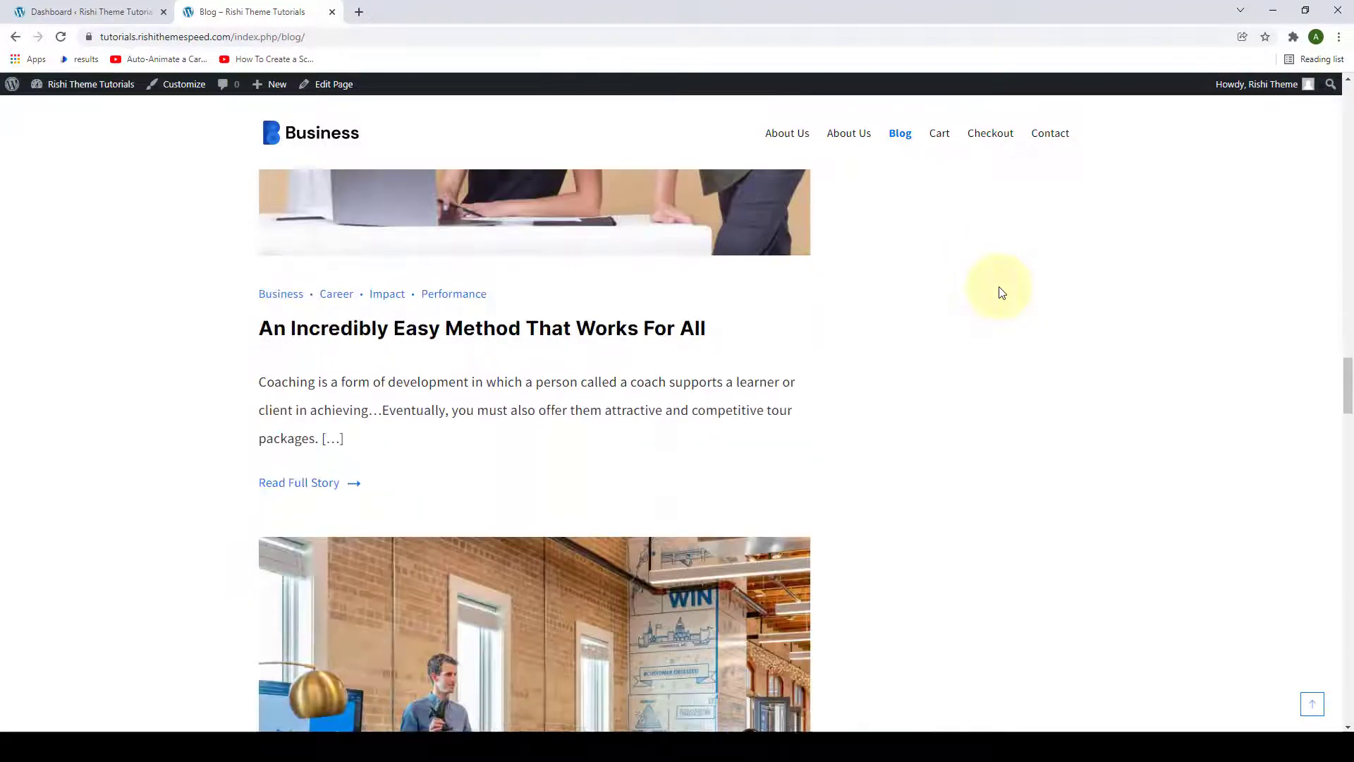
{"action": "scroll", "coordinate": [1001, 292], "scroll_direction": "down", "scroll_amount": 8}
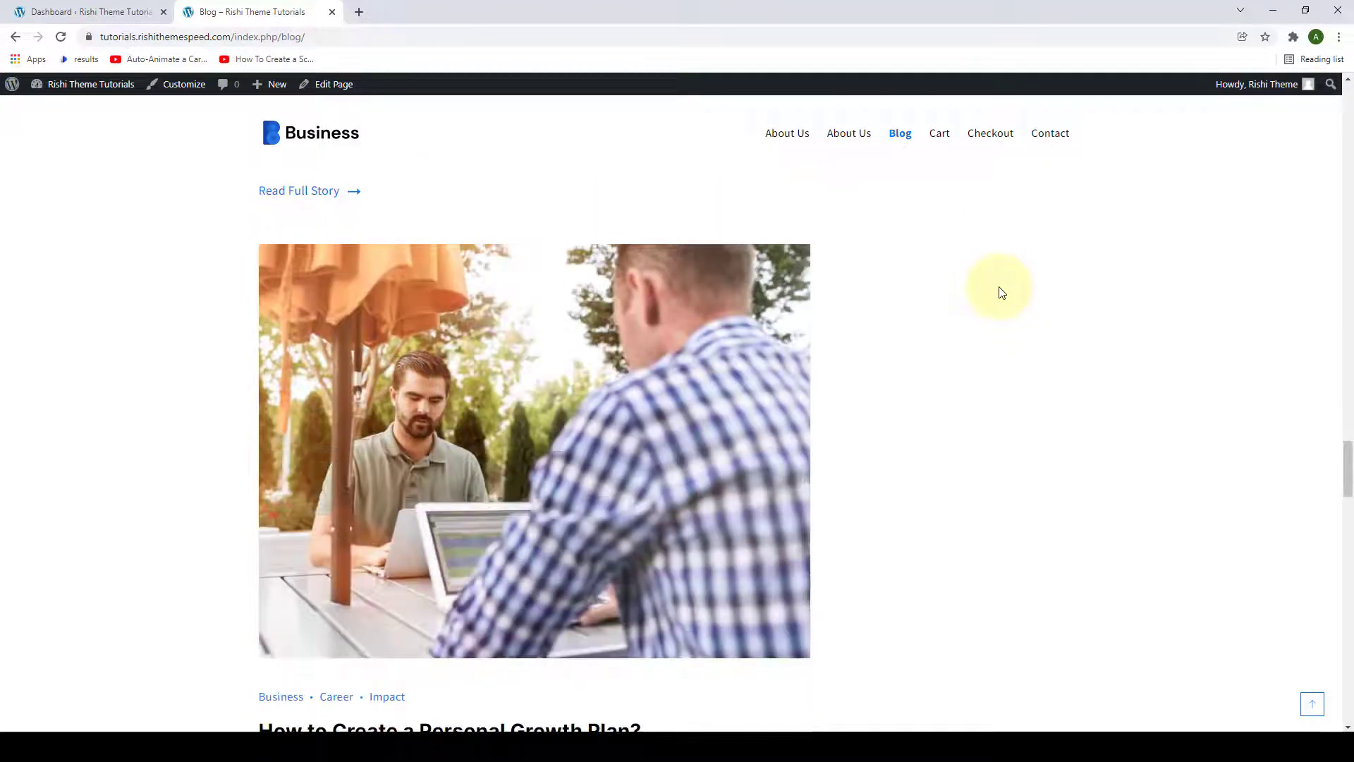
{"action": "scroll", "coordinate": [1002, 292], "scroll_direction": "down", "scroll_amount": 4}
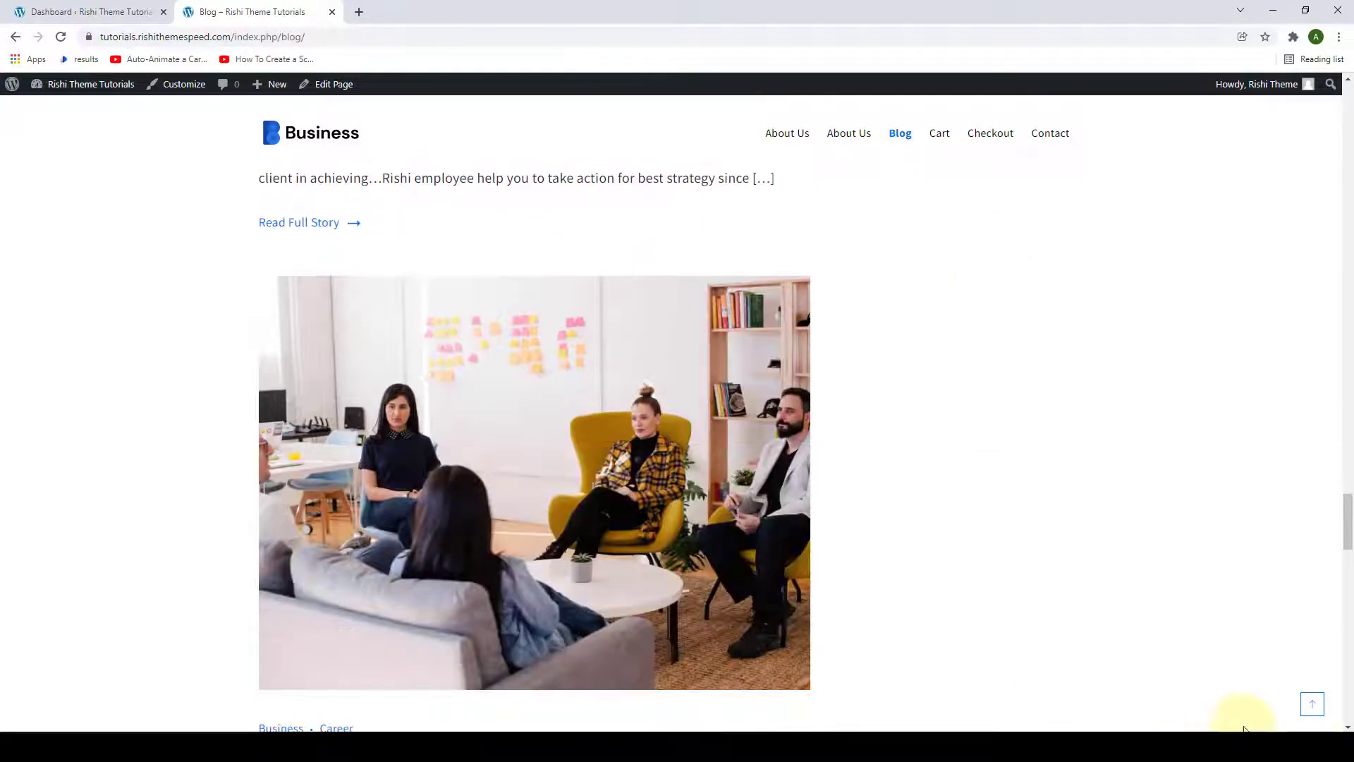
{"action": "left_click", "coordinate": [1315, 704]}
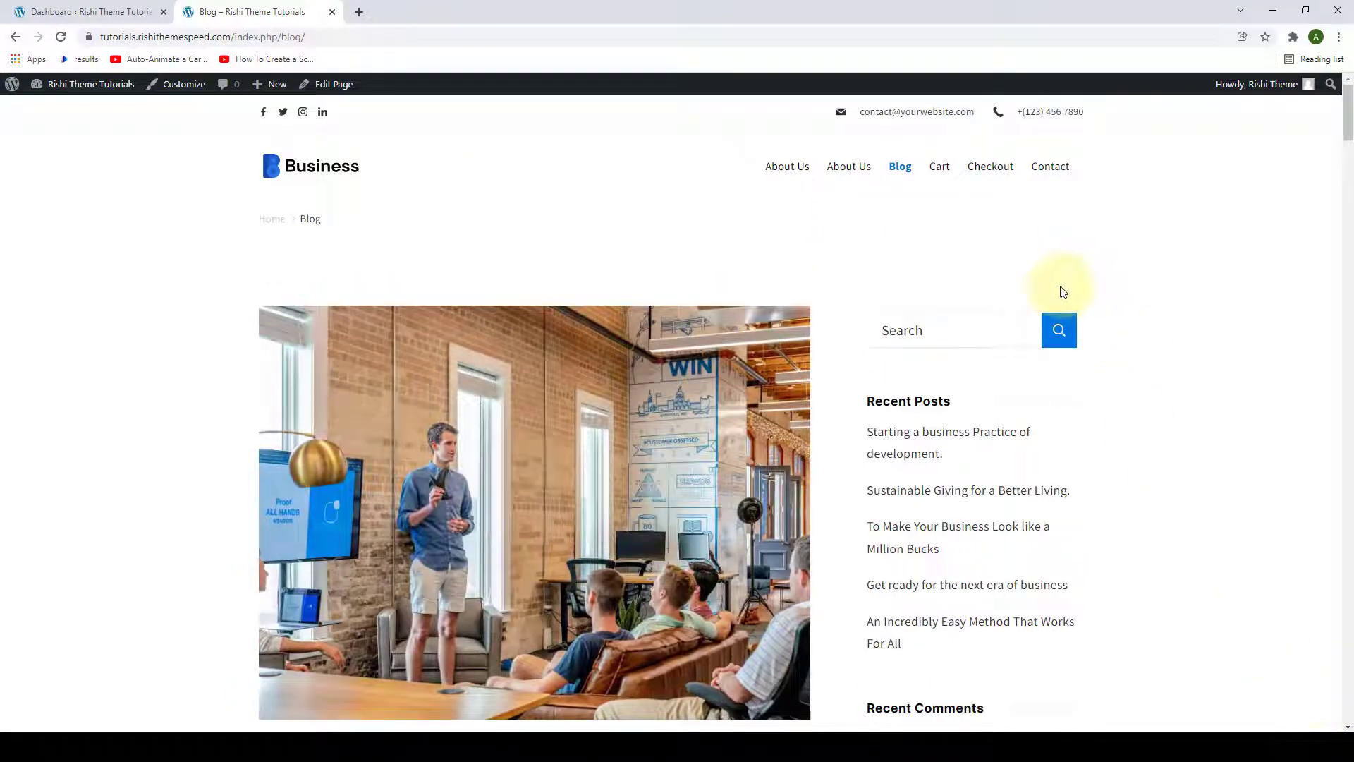
Step: Open the theme customizer for this page and go to the Blog Page settings
{"action": "left_click", "coordinate": [197, 92]}
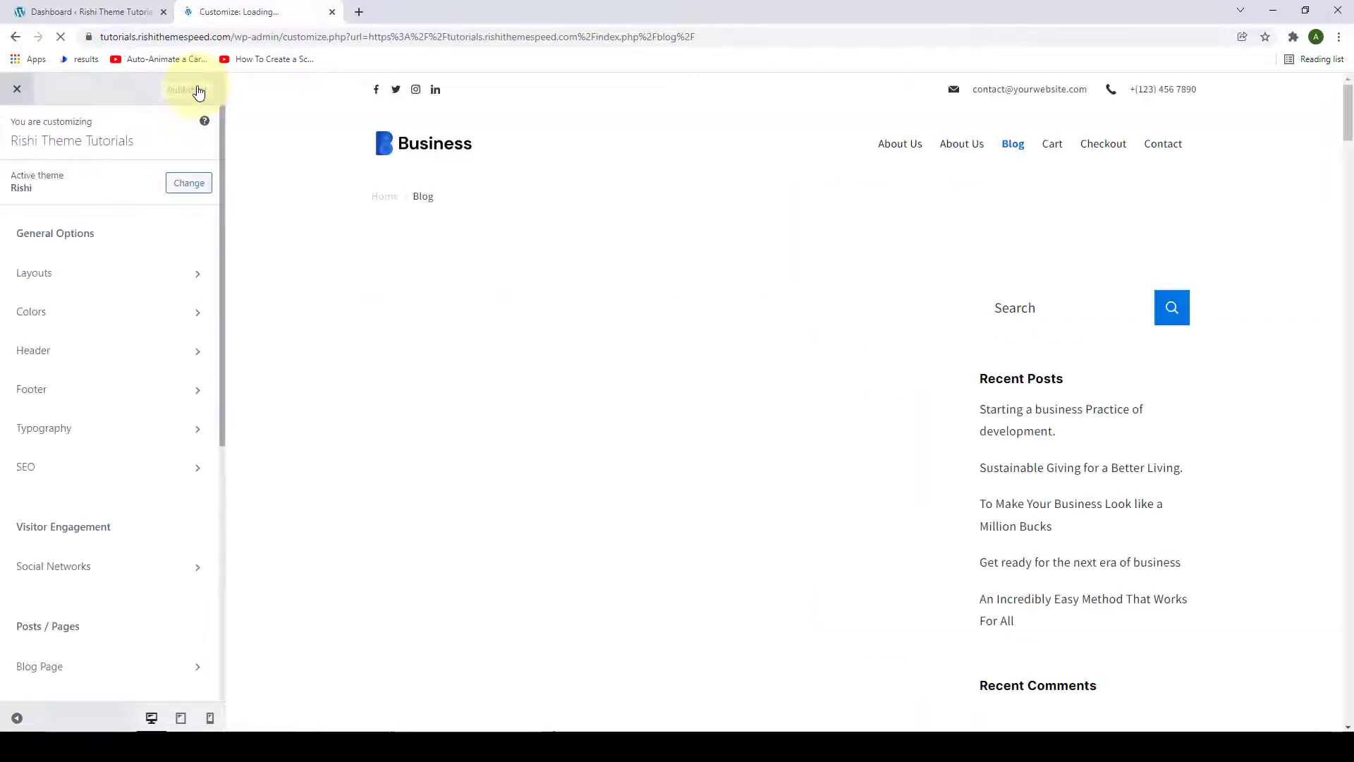
{"action": "scroll", "coordinate": [173, 204], "scroll_direction": "down", "scroll_amount": 5}
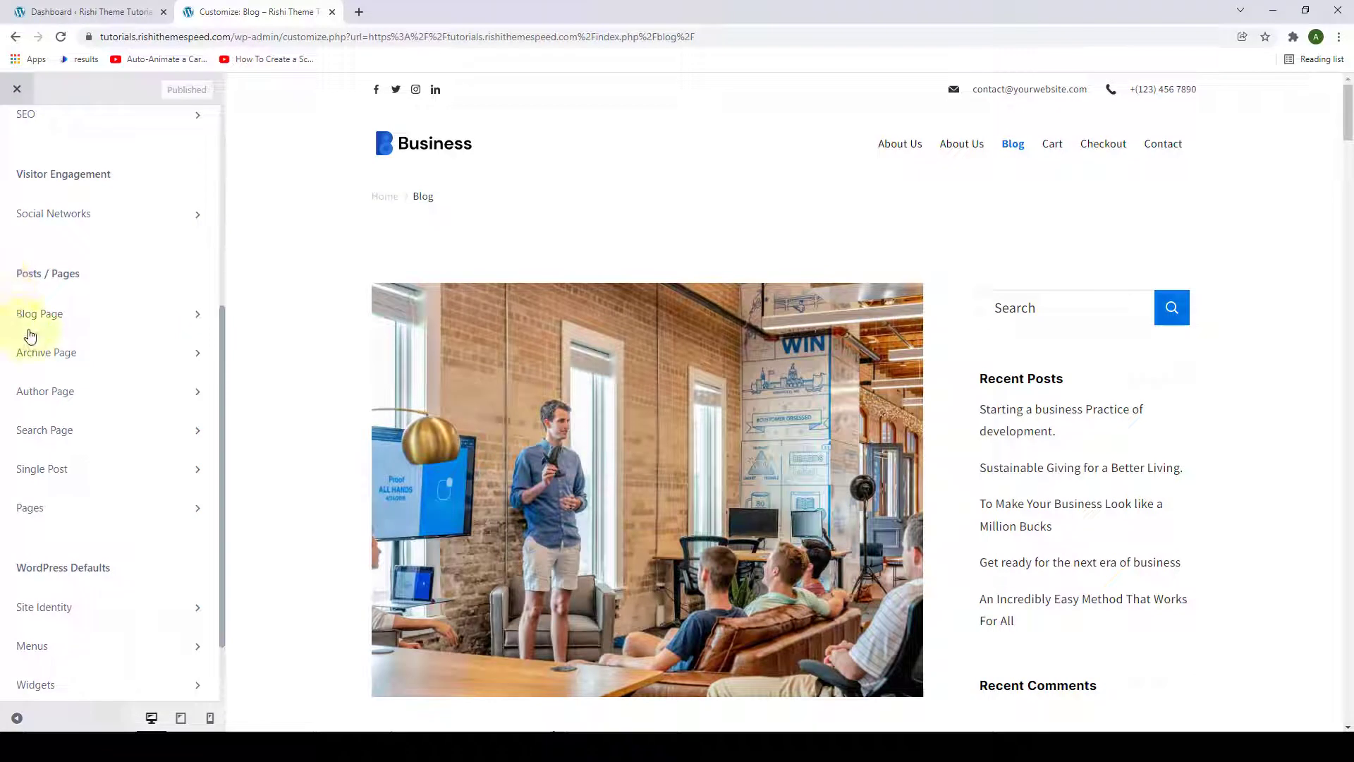
{"action": "left_click", "coordinate": [198, 325]}
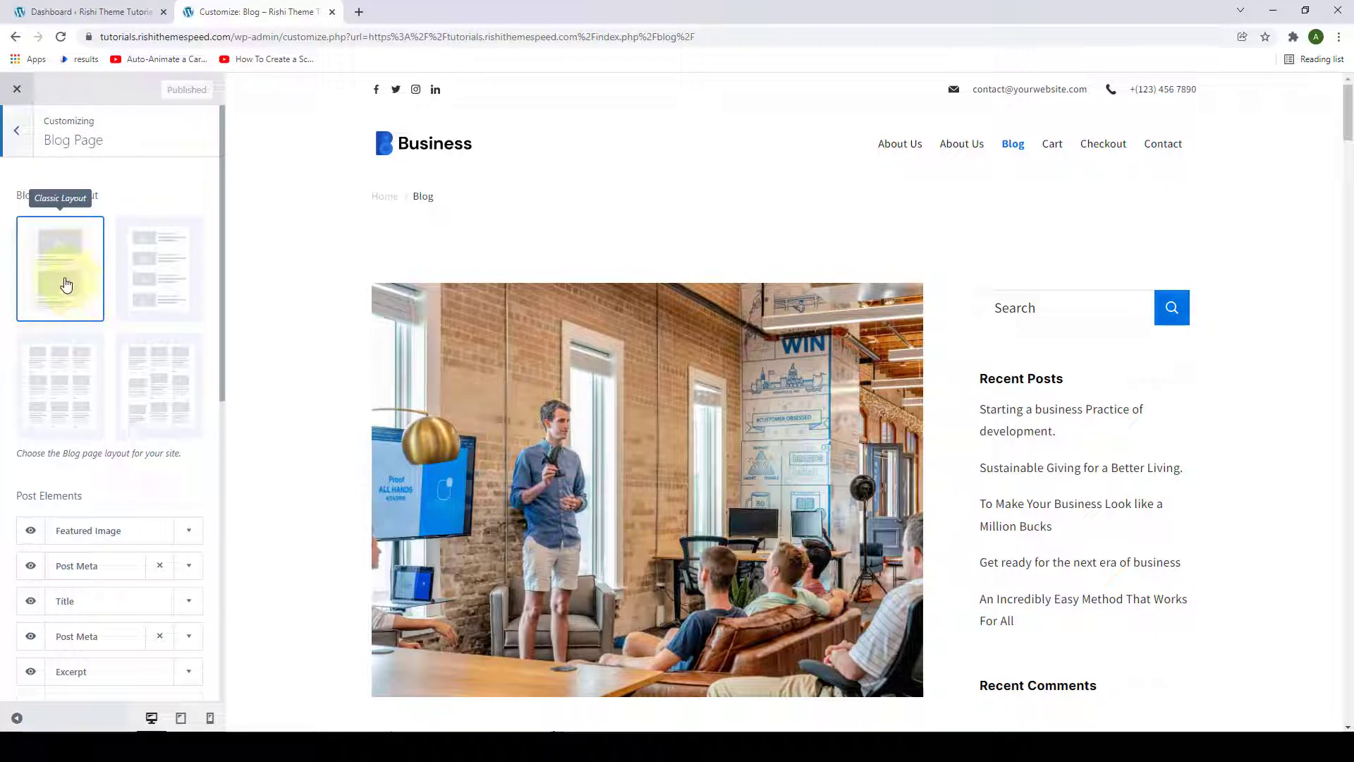
Step: Try the list and grid layouts for the blog page, and restore the Classic Layout
{"action": "left_click", "coordinate": [155, 273]}
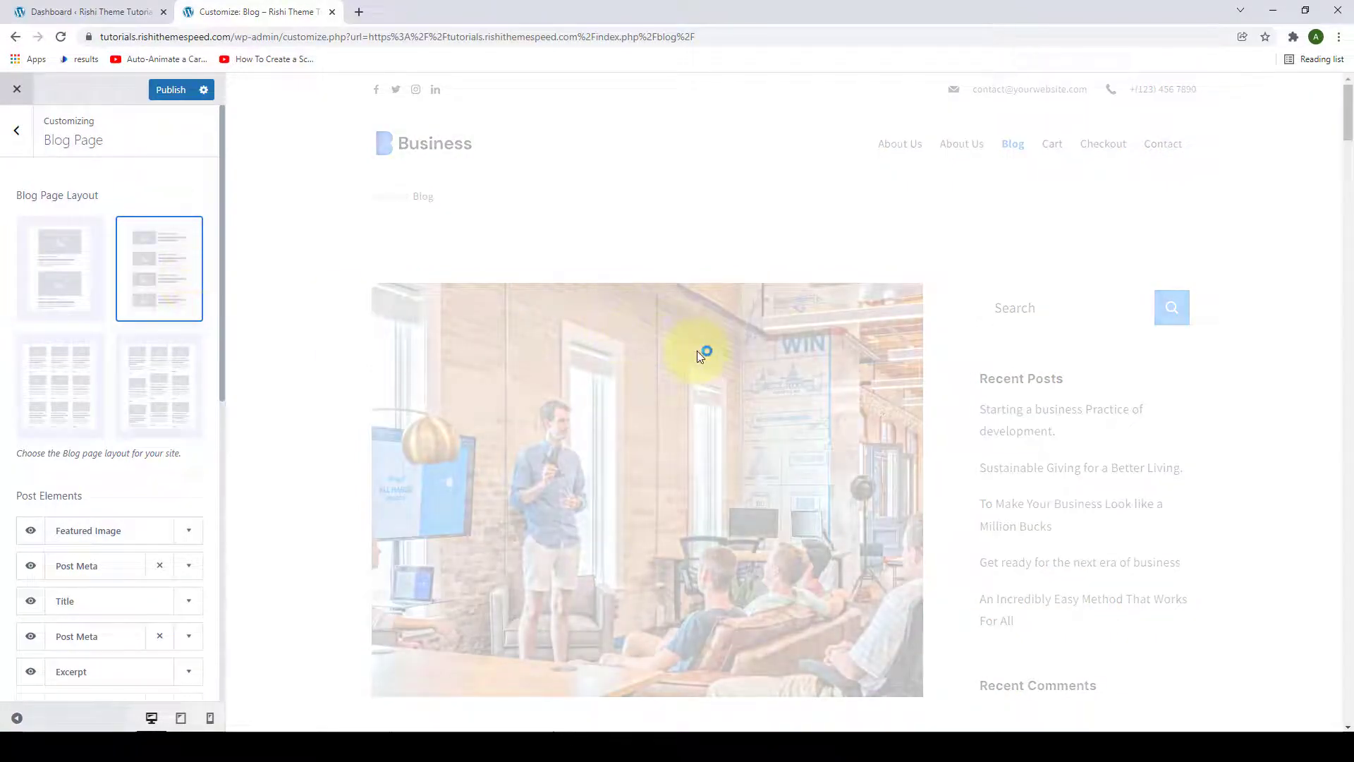
{"action": "scroll", "coordinate": [697, 360], "scroll_direction": "down", "scroll_amount": 10}
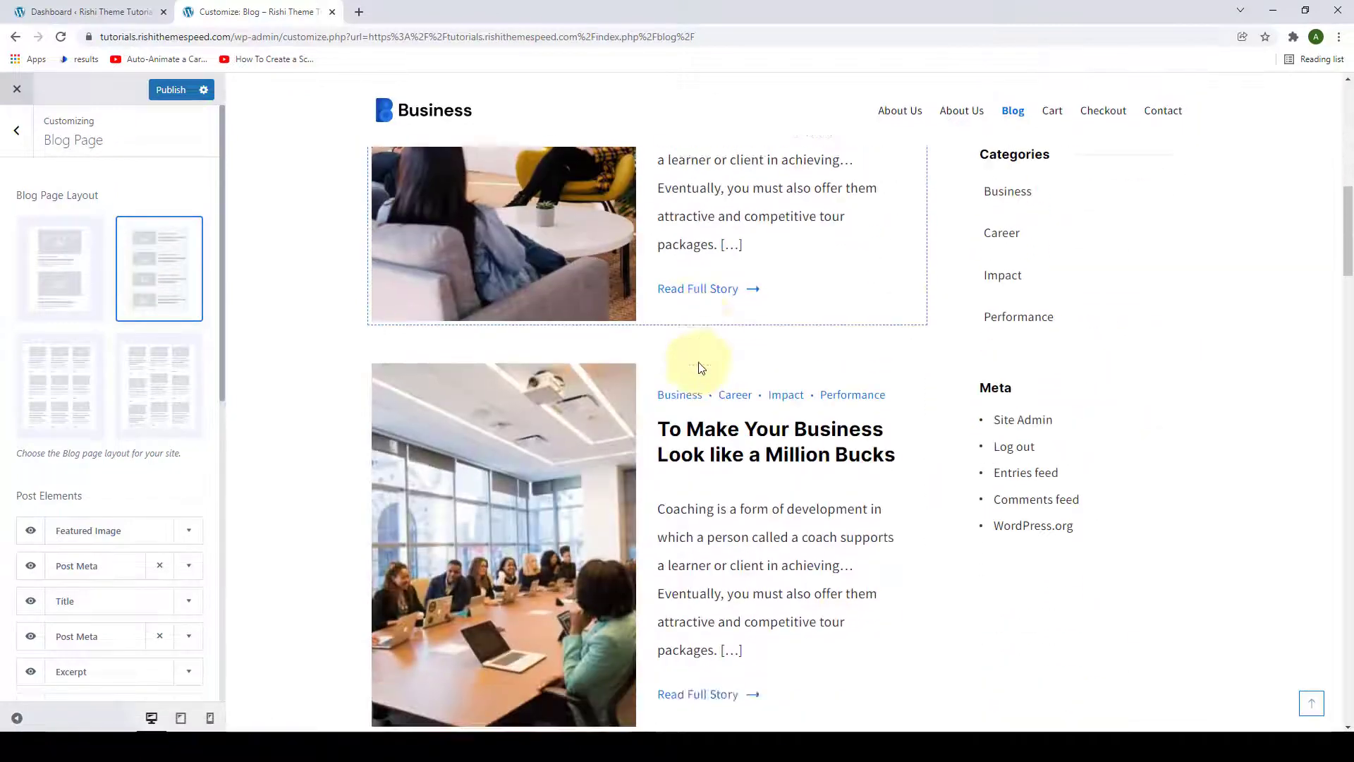
{"action": "scroll", "coordinate": [700, 367], "scroll_direction": "up", "scroll_amount": 4}
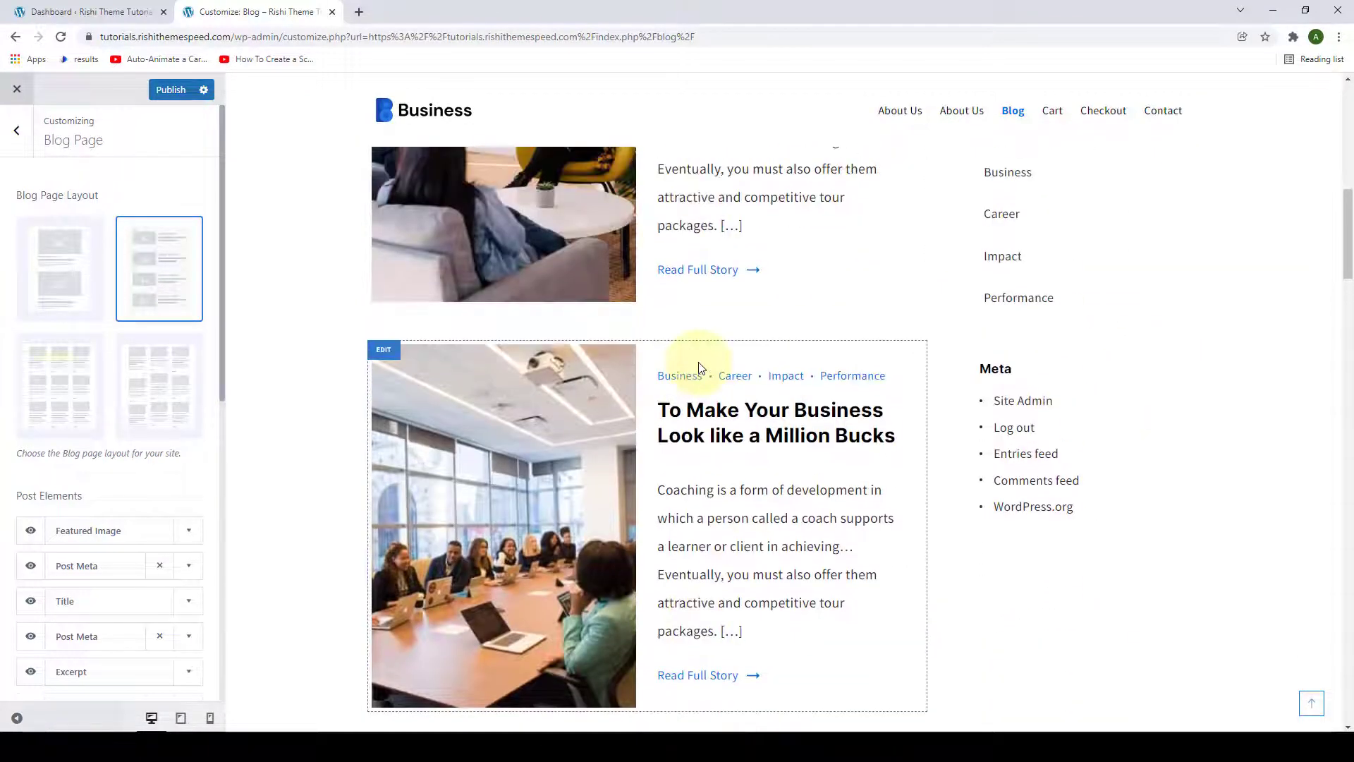
{"action": "left_click", "coordinate": [60, 384]}
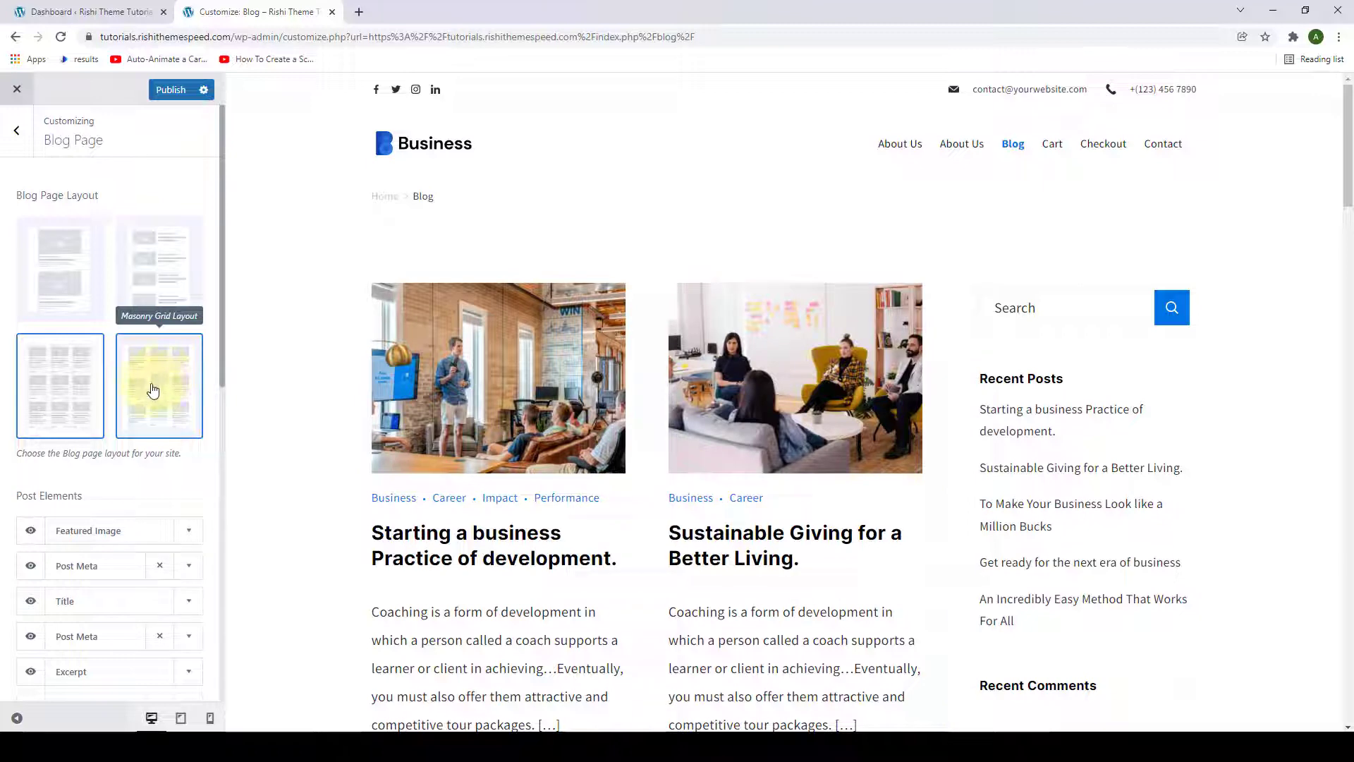
{"action": "left_click", "coordinate": [56, 279]}
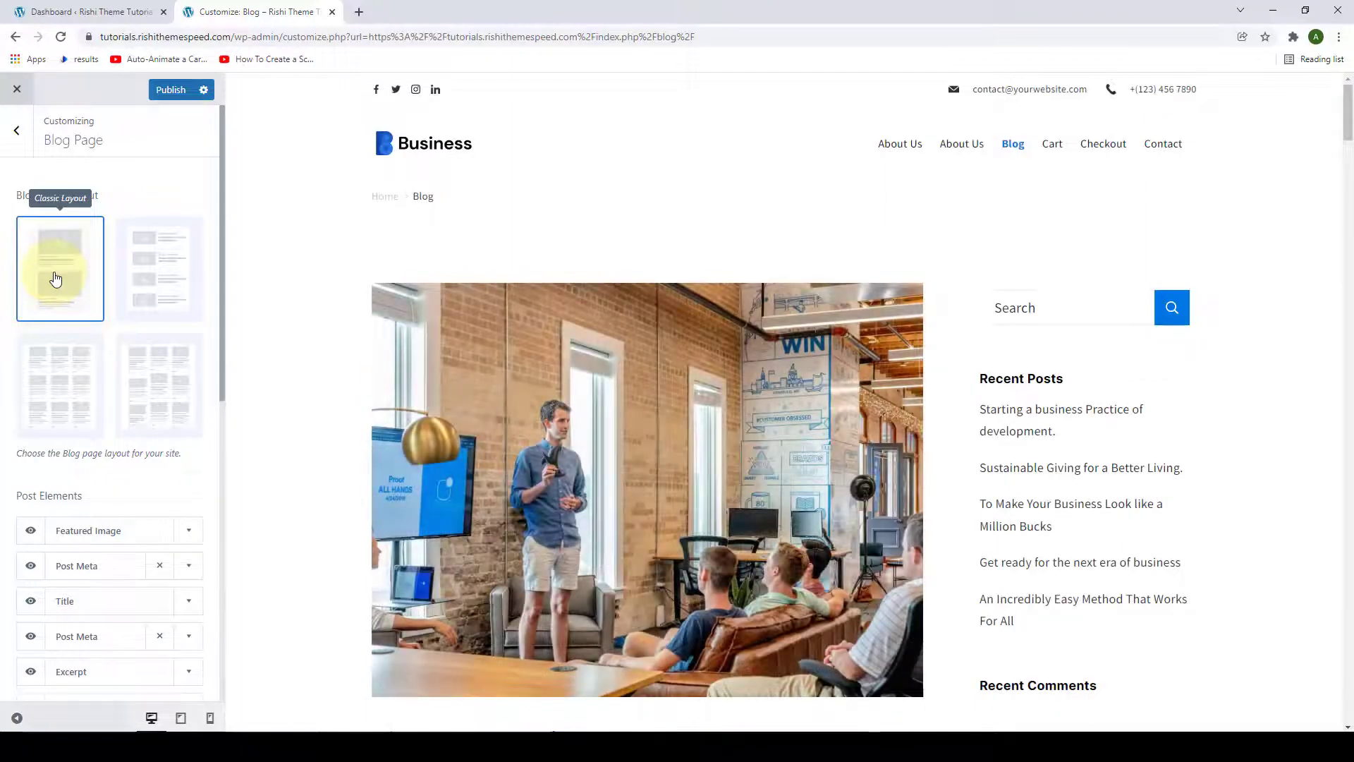
Step: Hide the Featured Image post element to check the posts without it, and make it visible again
{"action": "scroll", "coordinate": [116, 367], "scroll_direction": "down", "scroll_amount": 3}
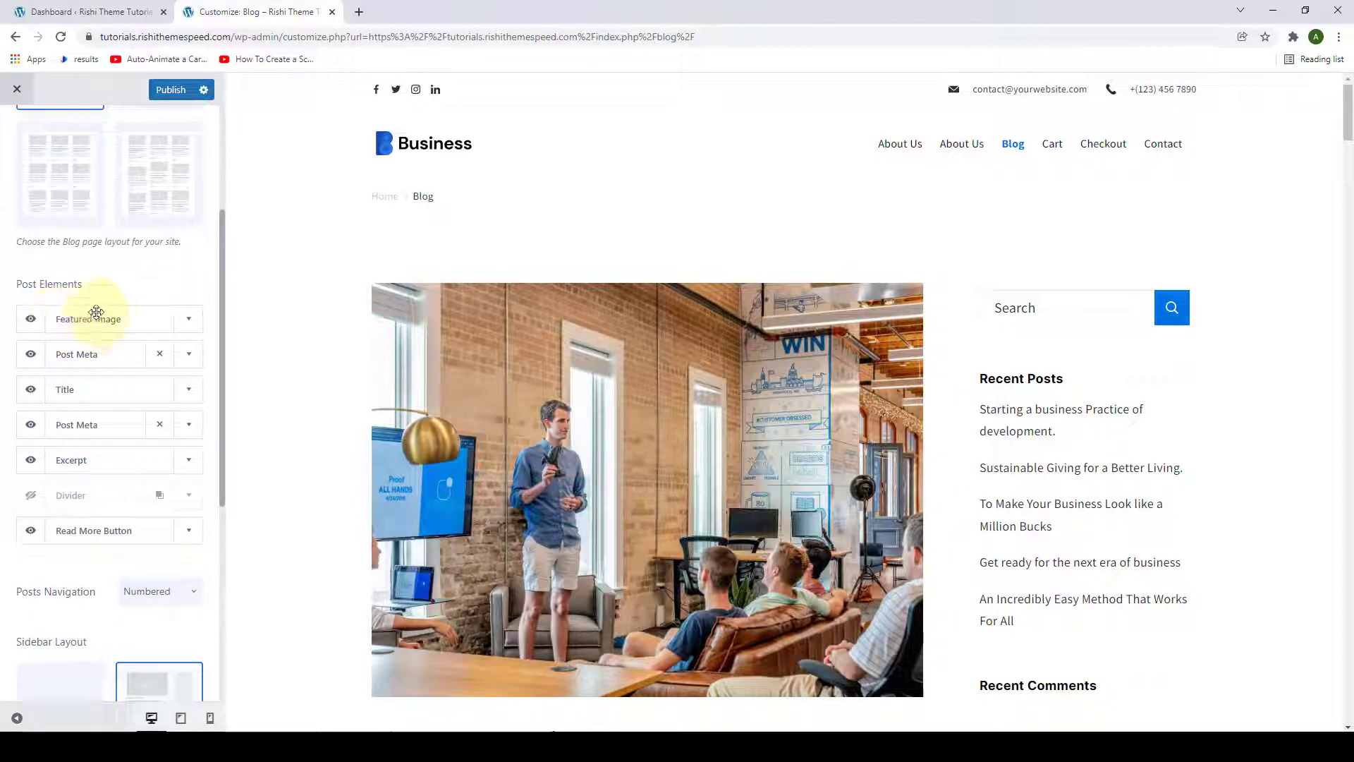
{"action": "scroll", "coordinate": [480, 345], "scroll_direction": "down", "scroll_amount": 10}
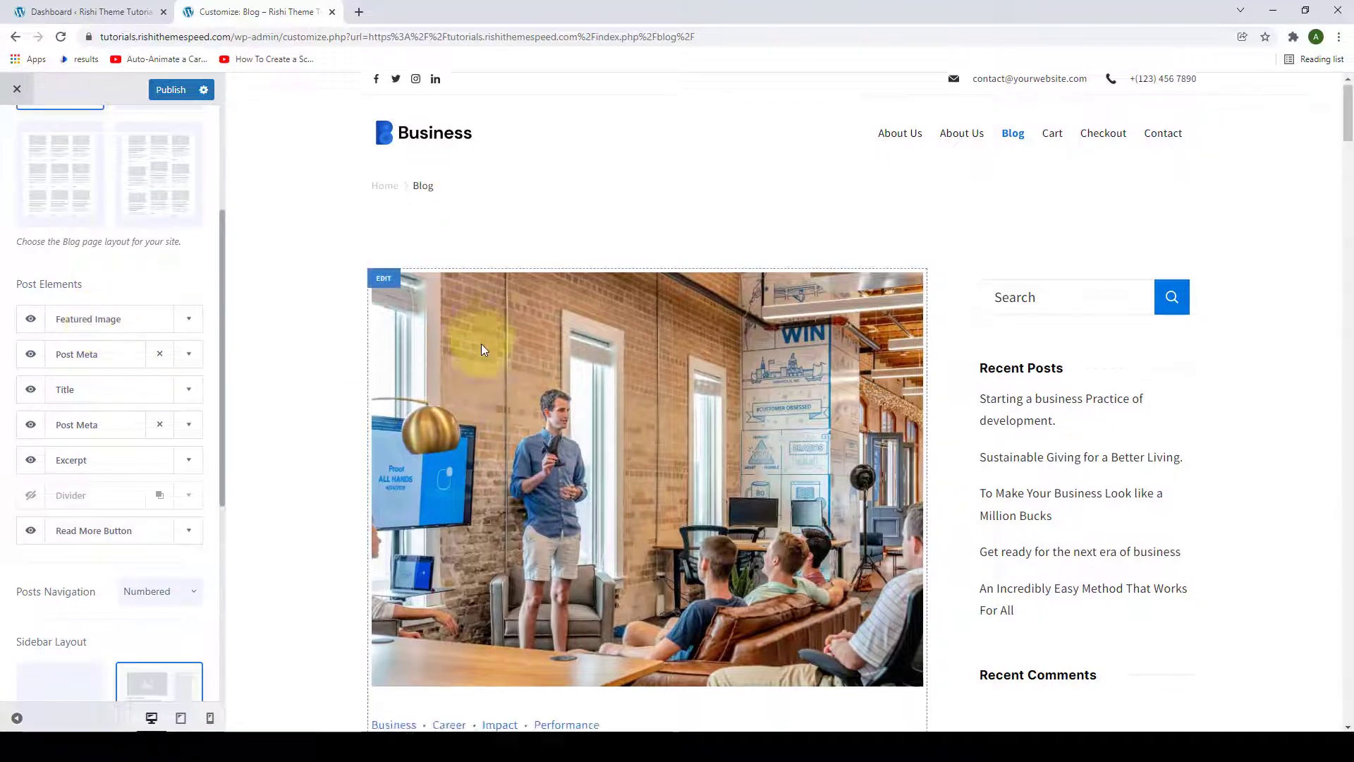
{"action": "scroll", "coordinate": [480, 370], "scroll_direction": "down", "scroll_amount": 12}
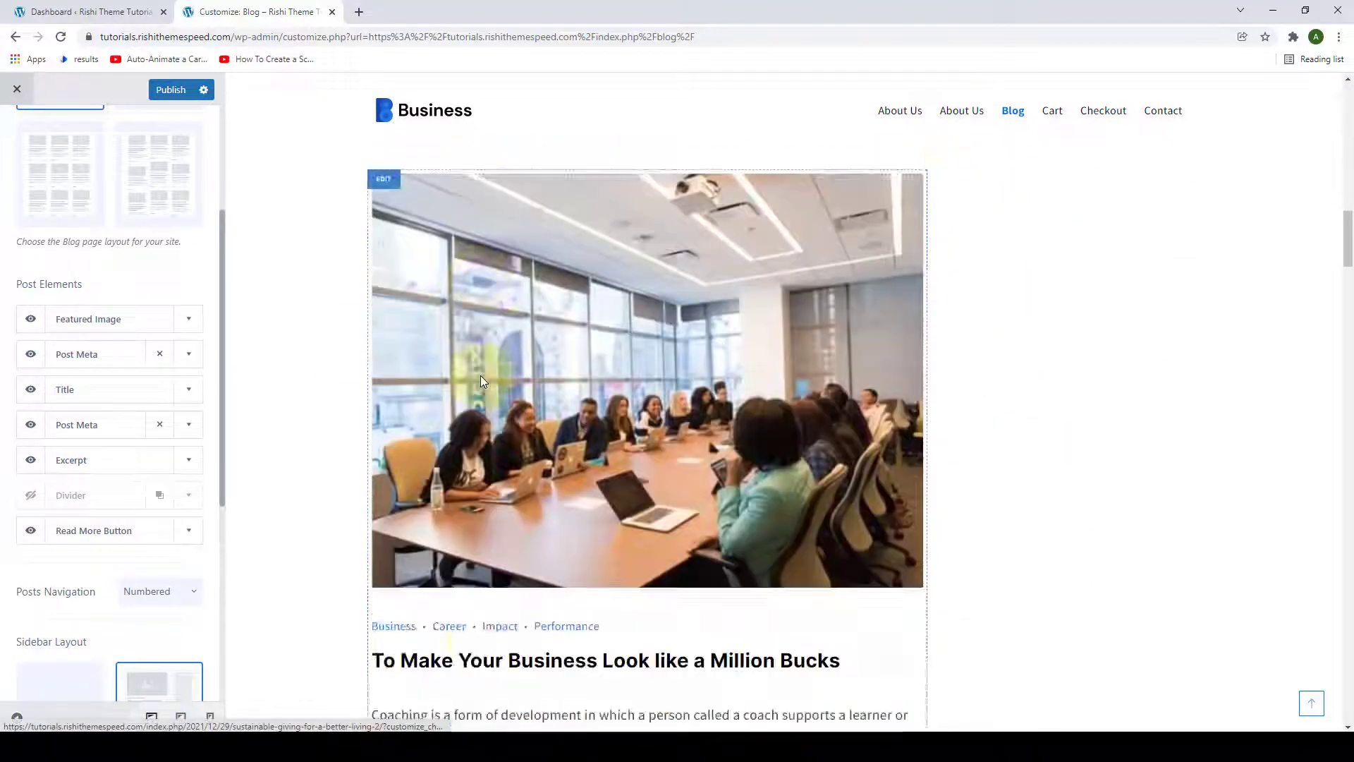
{"action": "scroll", "coordinate": [312, 346], "scroll_direction": "up", "scroll_amount": 4}
{"action": "left_click", "coordinate": [34, 318]}
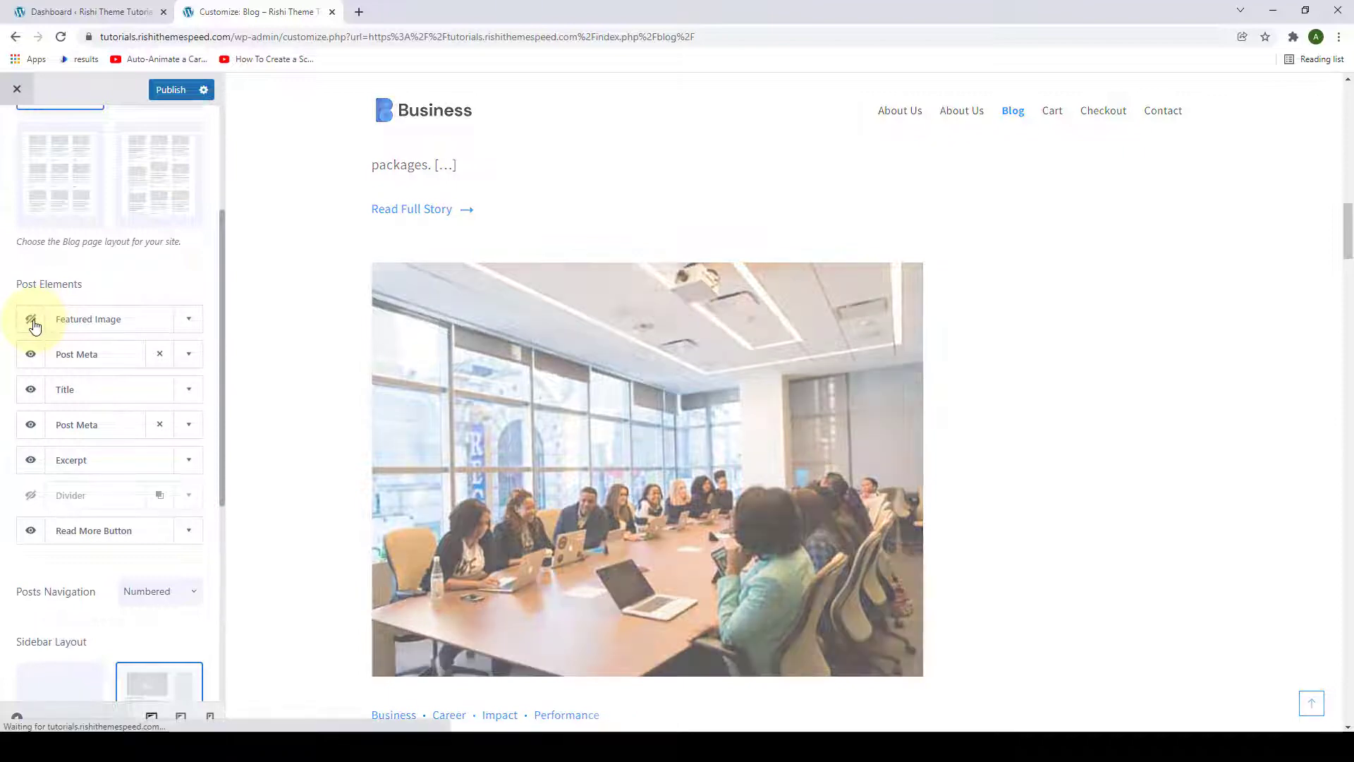
{"action": "scroll", "coordinate": [601, 511], "scroll_direction": "down", "scroll_amount": 3}
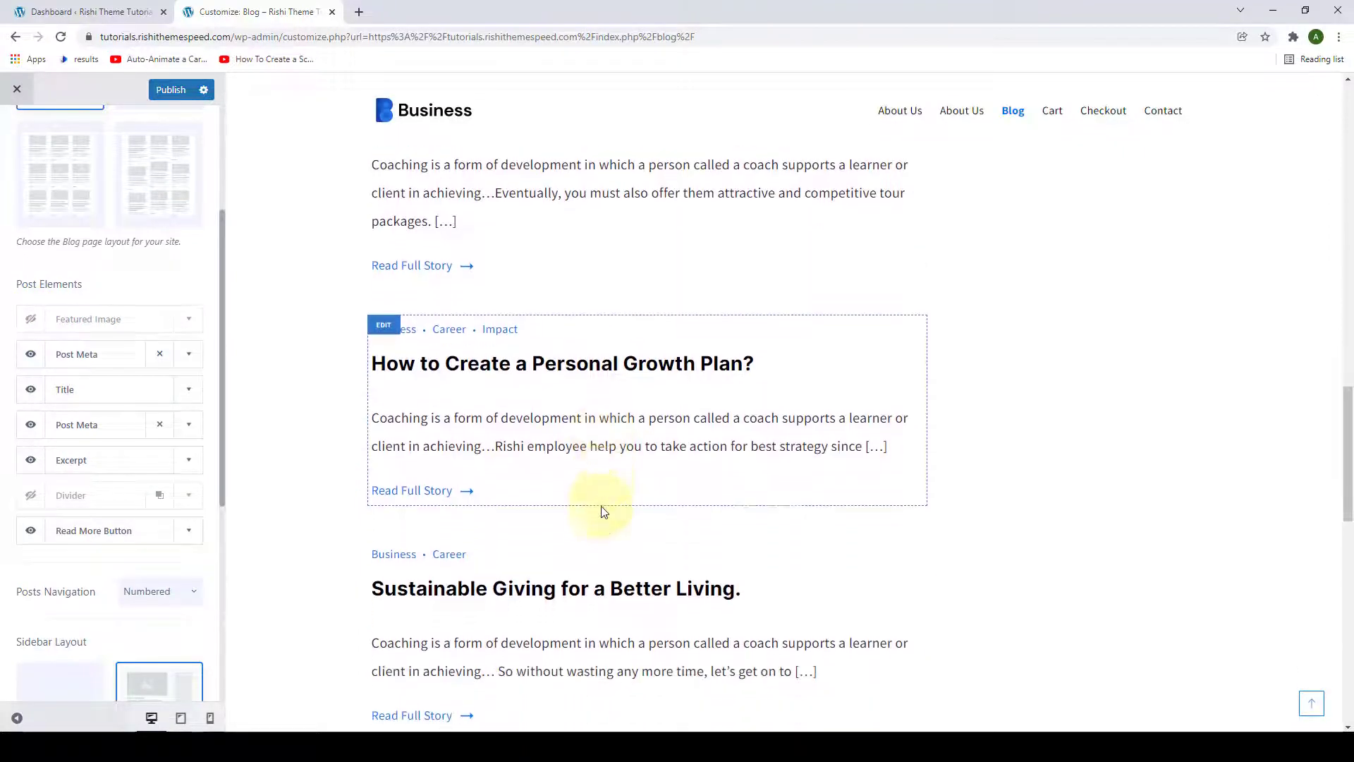
{"action": "scroll", "coordinate": [603, 512], "scroll_direction": "up", "scroll_amount": 7}
{"action": "scroll", "coordinate": [605, 512], "scroll_direction": "up", "scroll_amount": 15}
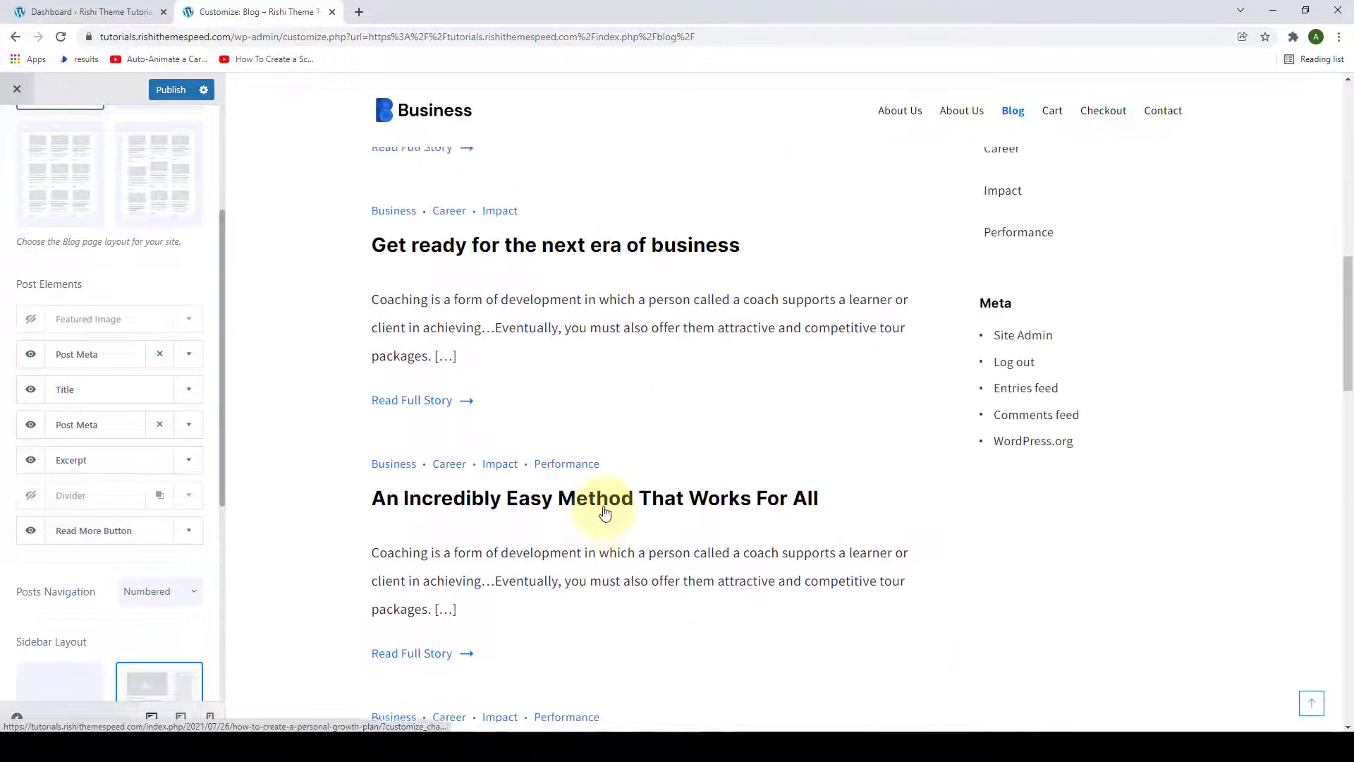
{"action": "scroll", "coordinate": [605, 512], "scroll_direction": "up", "scroll_amount": 2}
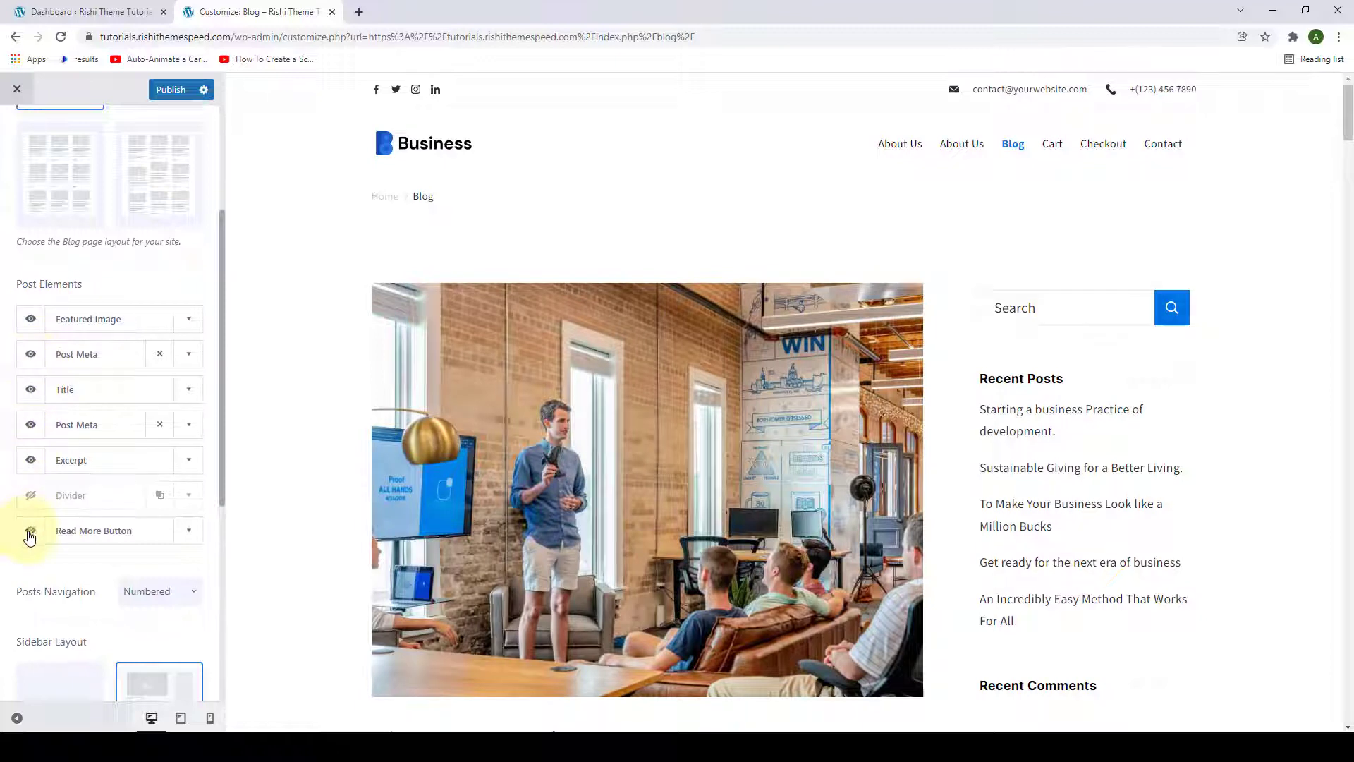
{"action": "left_click", "coordinate": [32, 355]}
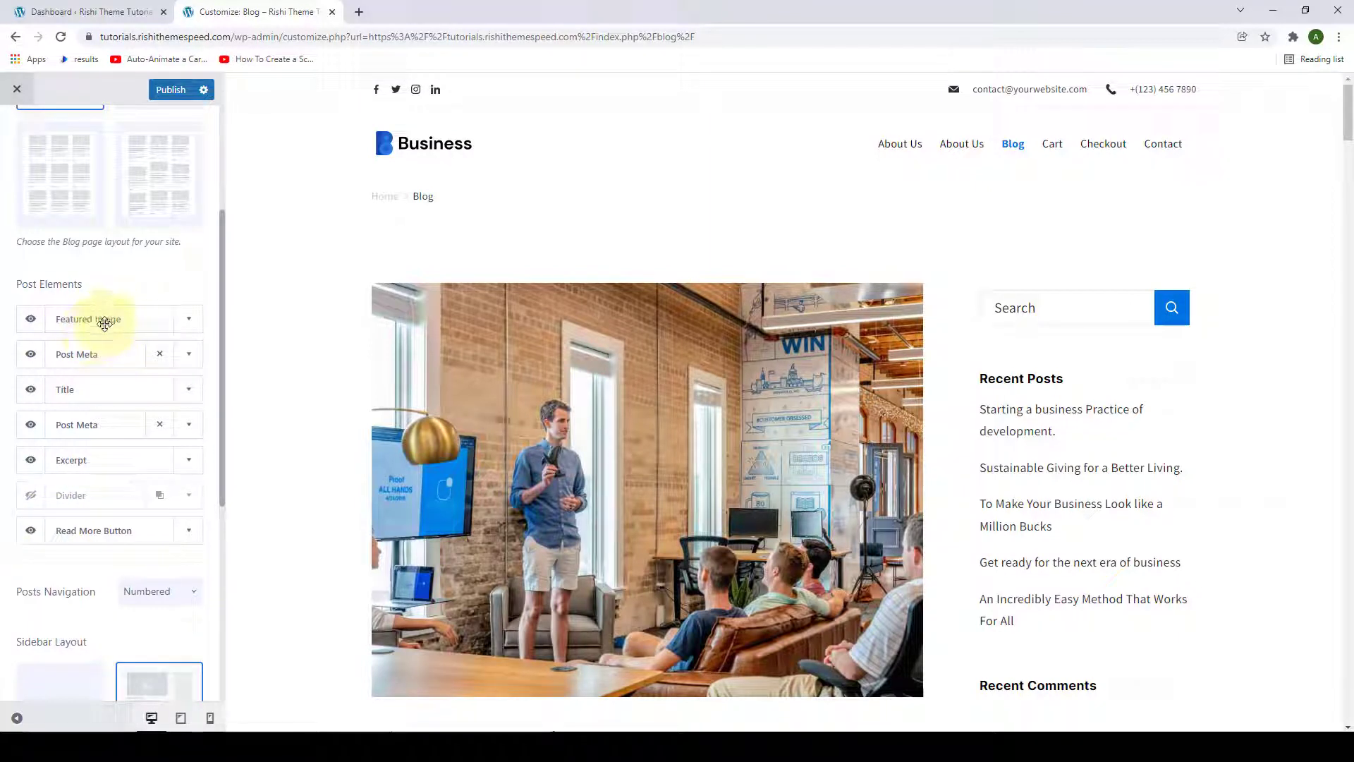
Step: Expand the Featured Image element's options and set its image ratio to Original
{"action": "left_click", "coordinate": [190, 329]}
{"action": "scroll", "coordinate": [339, 344], "scroll_direction": "down", "scroll_amount": 2}
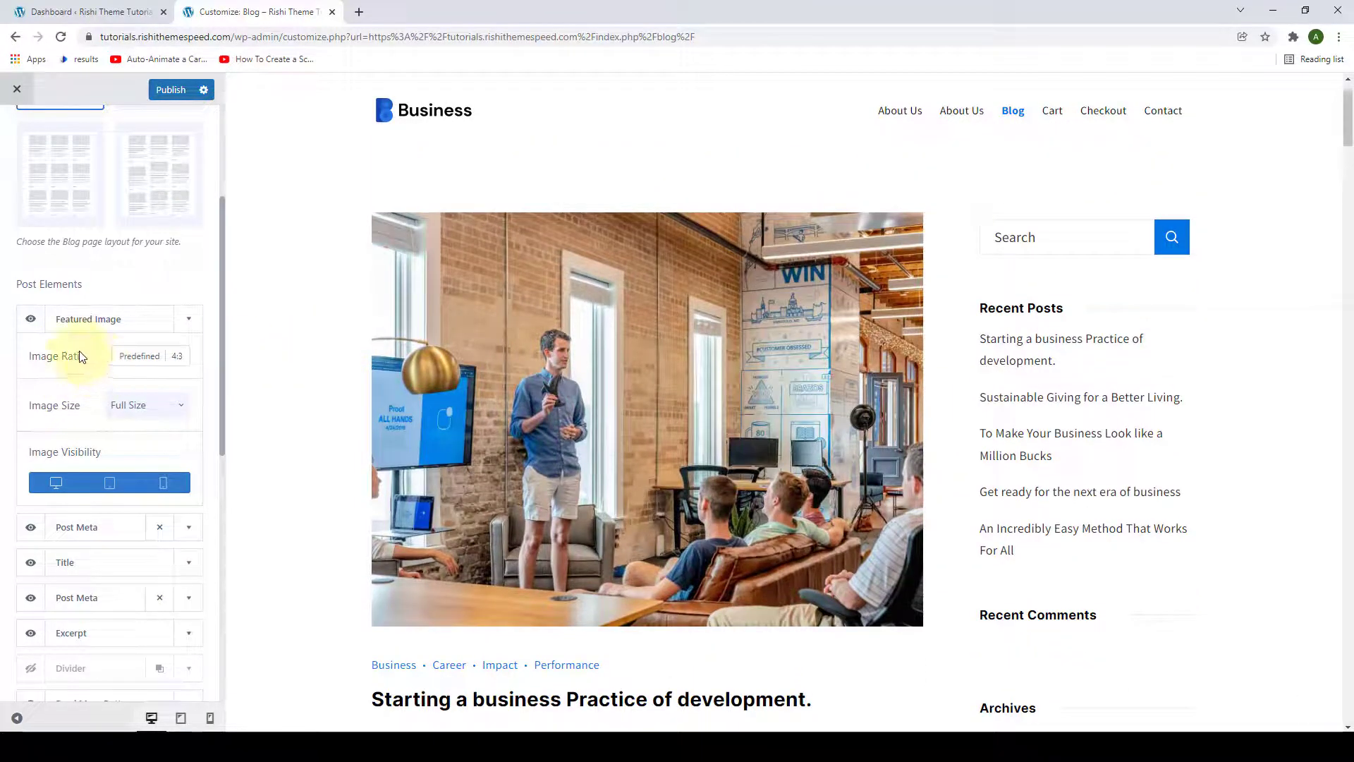
{"action": "left_click", "coordinate": [136, 362]}
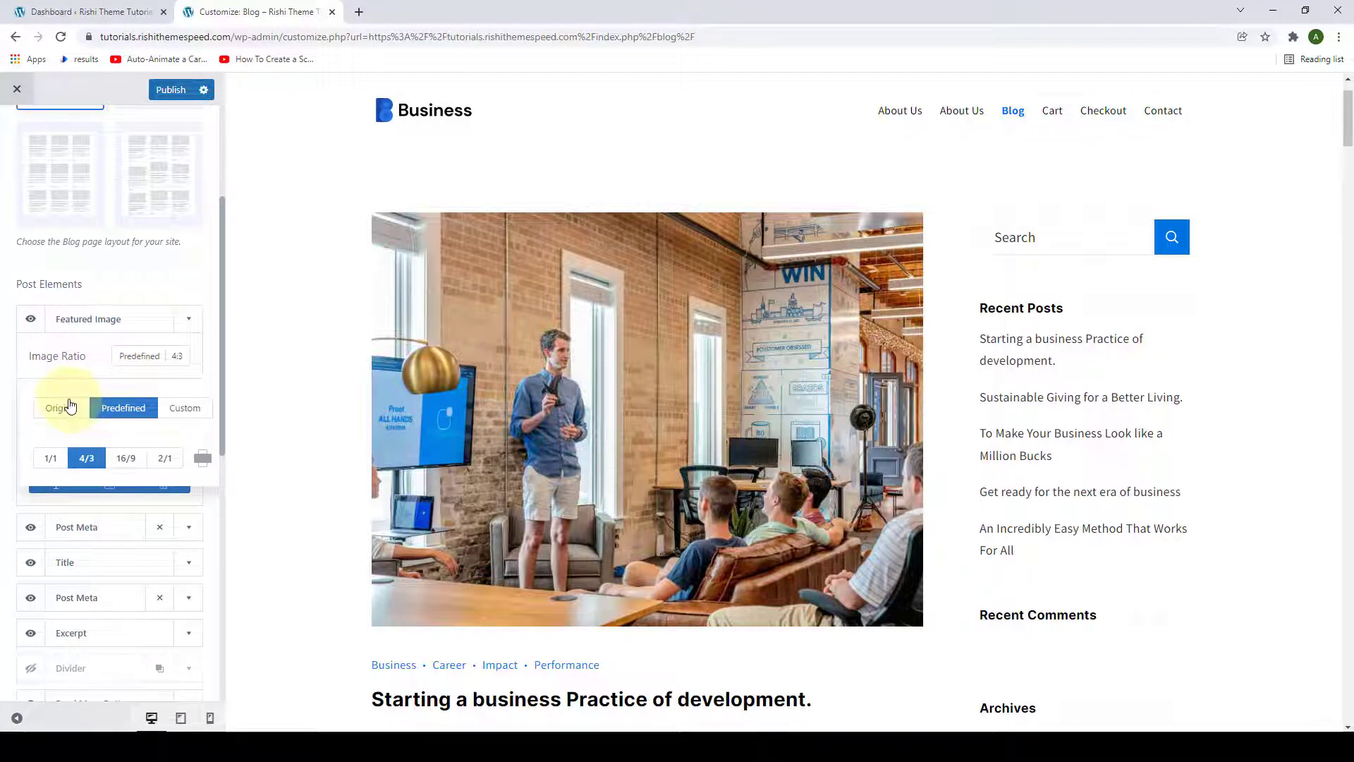
{"action": "left_click", "coordinate": [73, 410]}
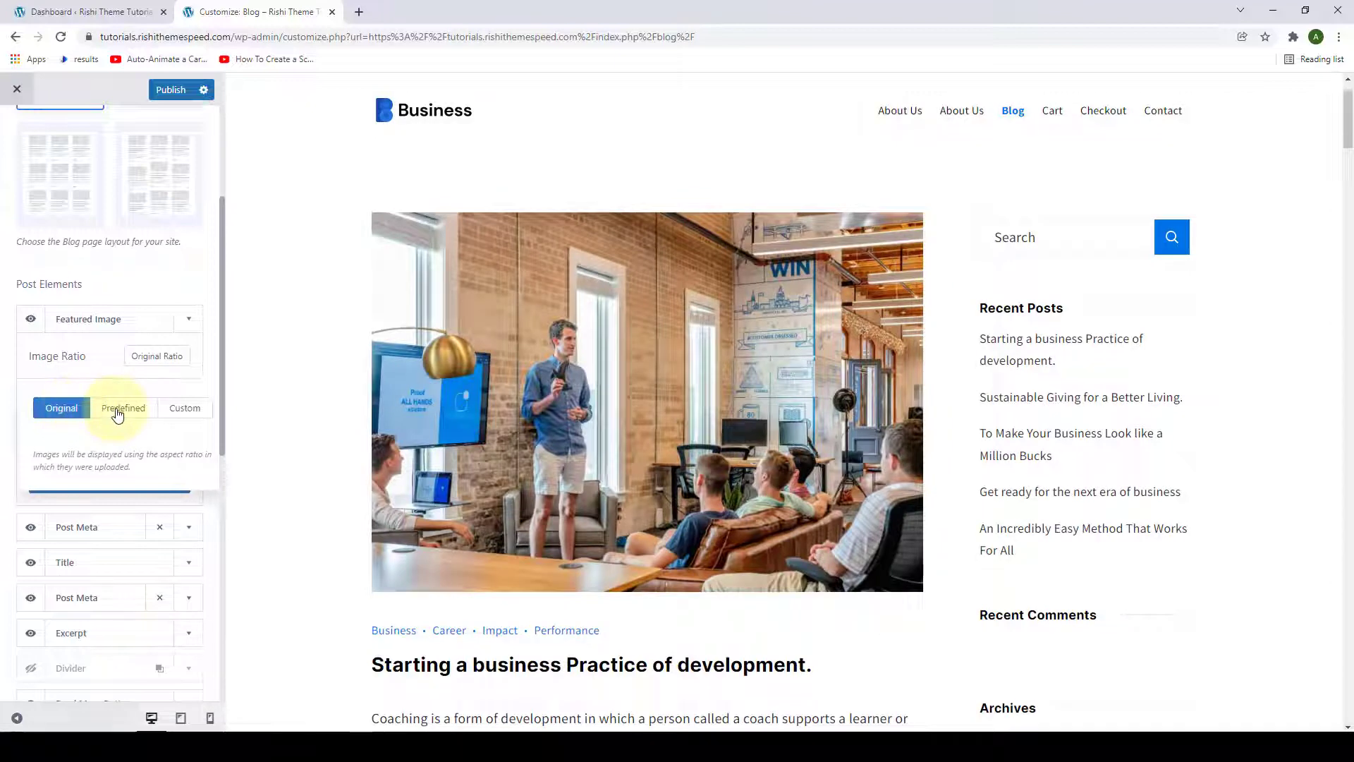
Step: Try the predefined 1/1 and the custom image ratio for the featured image, and return to the Original ratio
{"action": "left_click", "coordinate": [119, 414]}
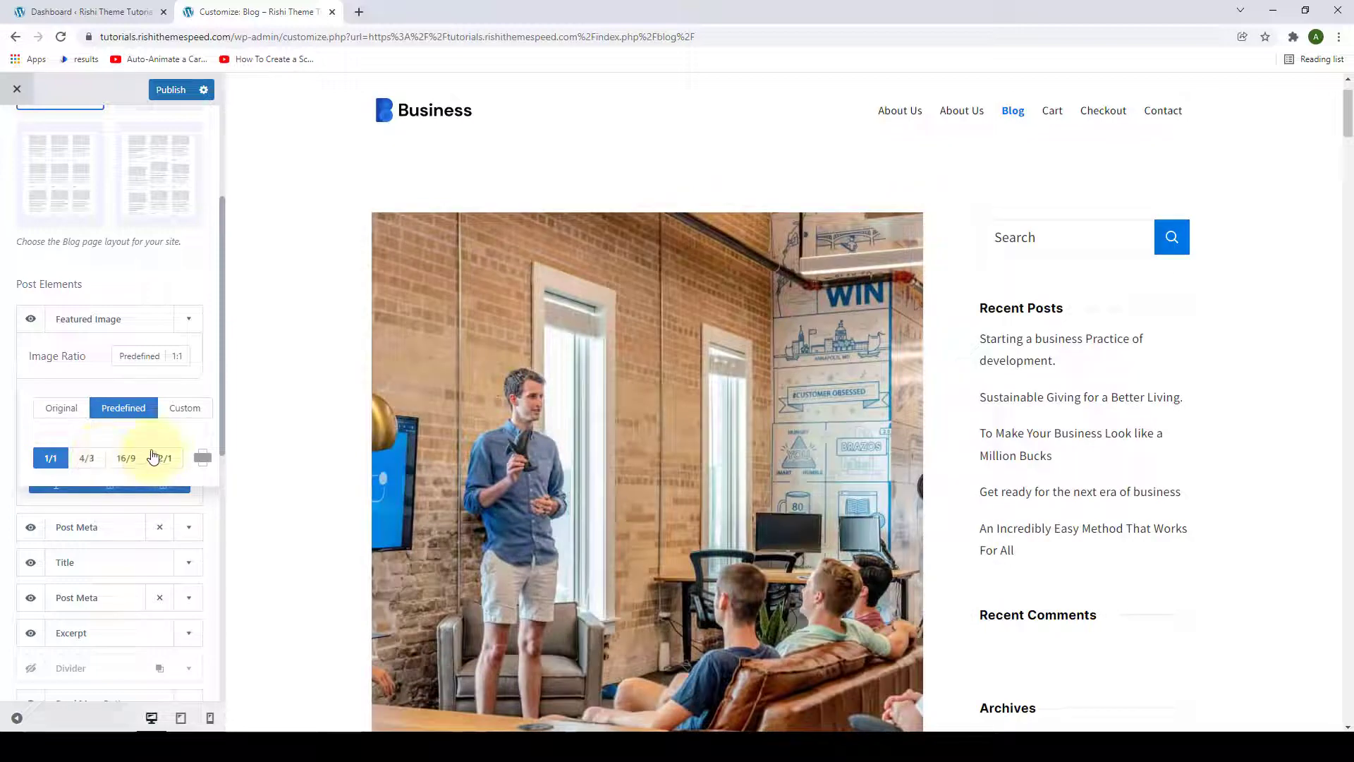
{"action": "scroll", "coordinate": [606, 409], "scroll_direction": "down", "scroll_amount": 2}
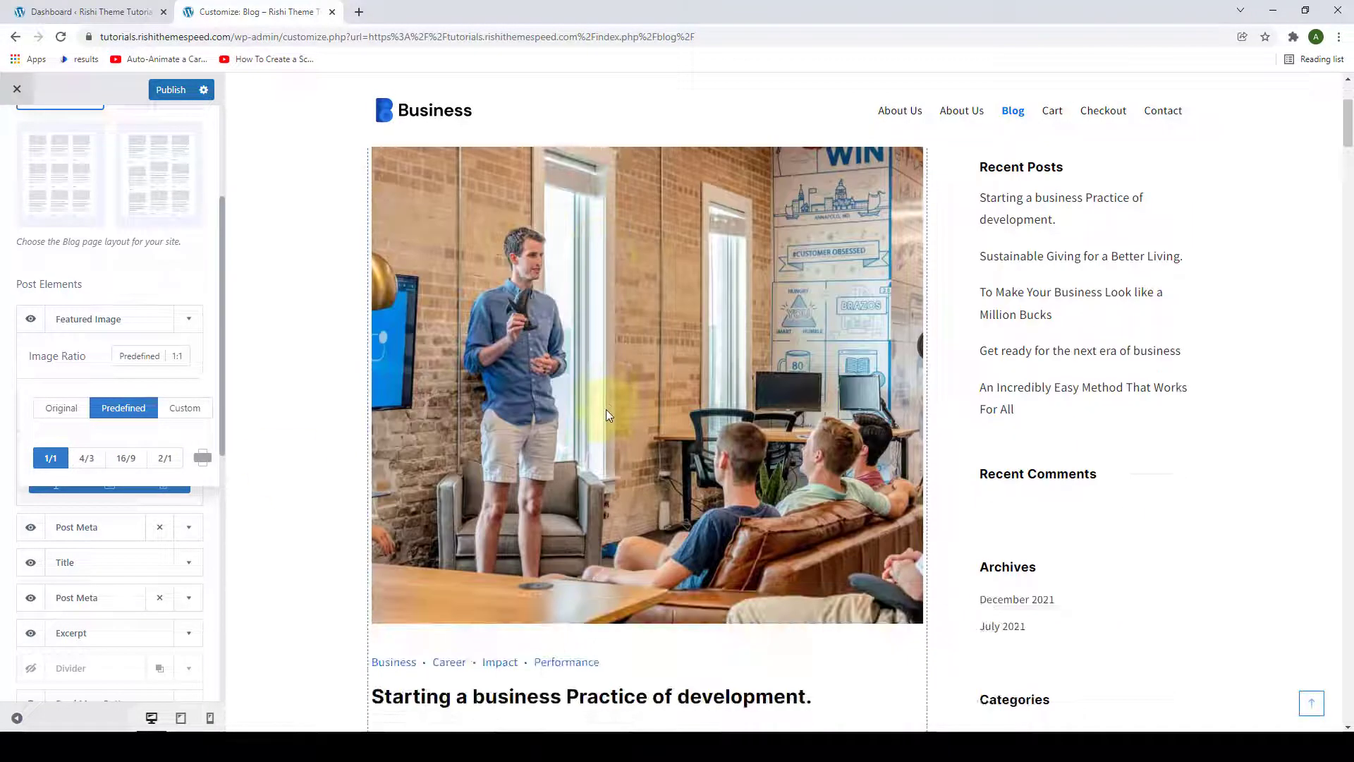
{"action": "scroll", "coordinate": [607, 409], "scroll_direction": "up", "scroll_amount": 1}
{"action": "scroll", "coordinate": [607, 409], "scroll_direction": "down", "scroll_amount": 10}
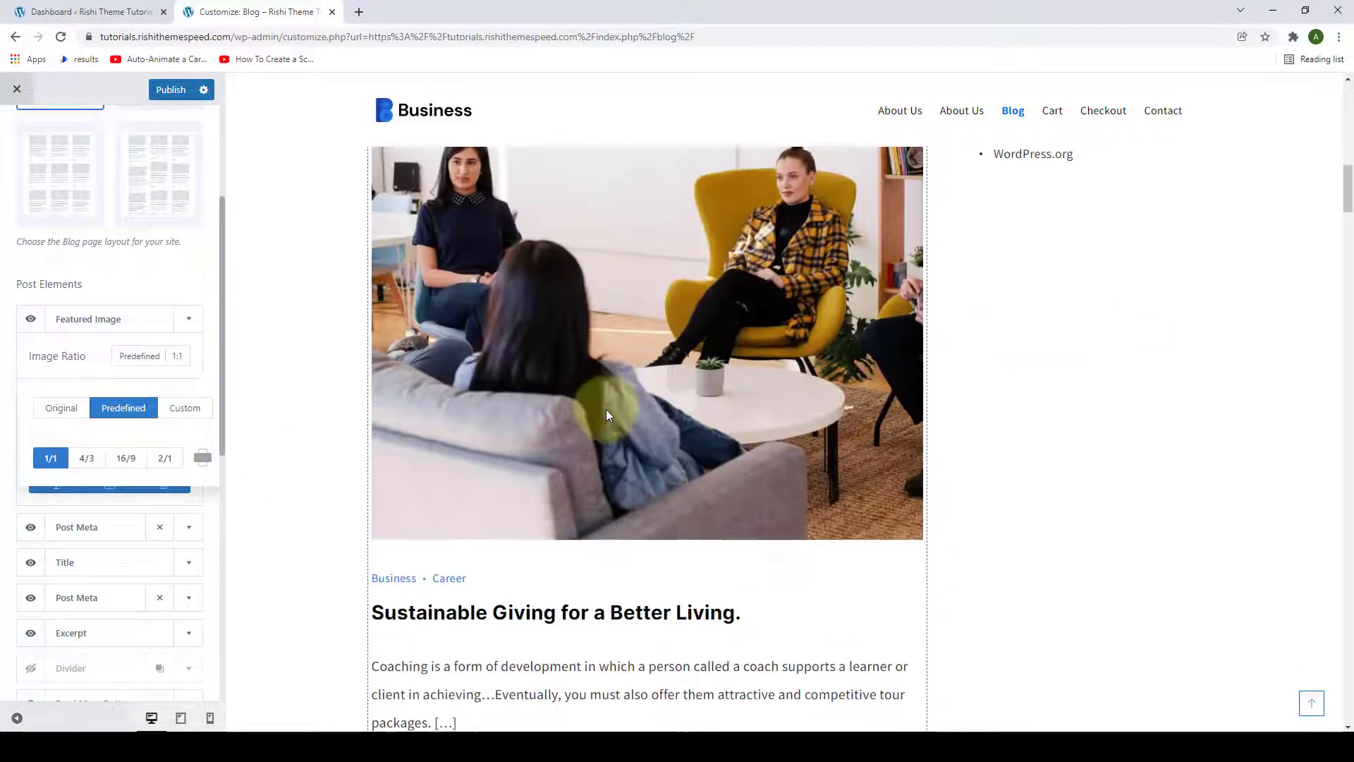
{"action": "scroll", "coordinate": [606, 414], "scroll_direction": "up", "scroll_amount": 11}
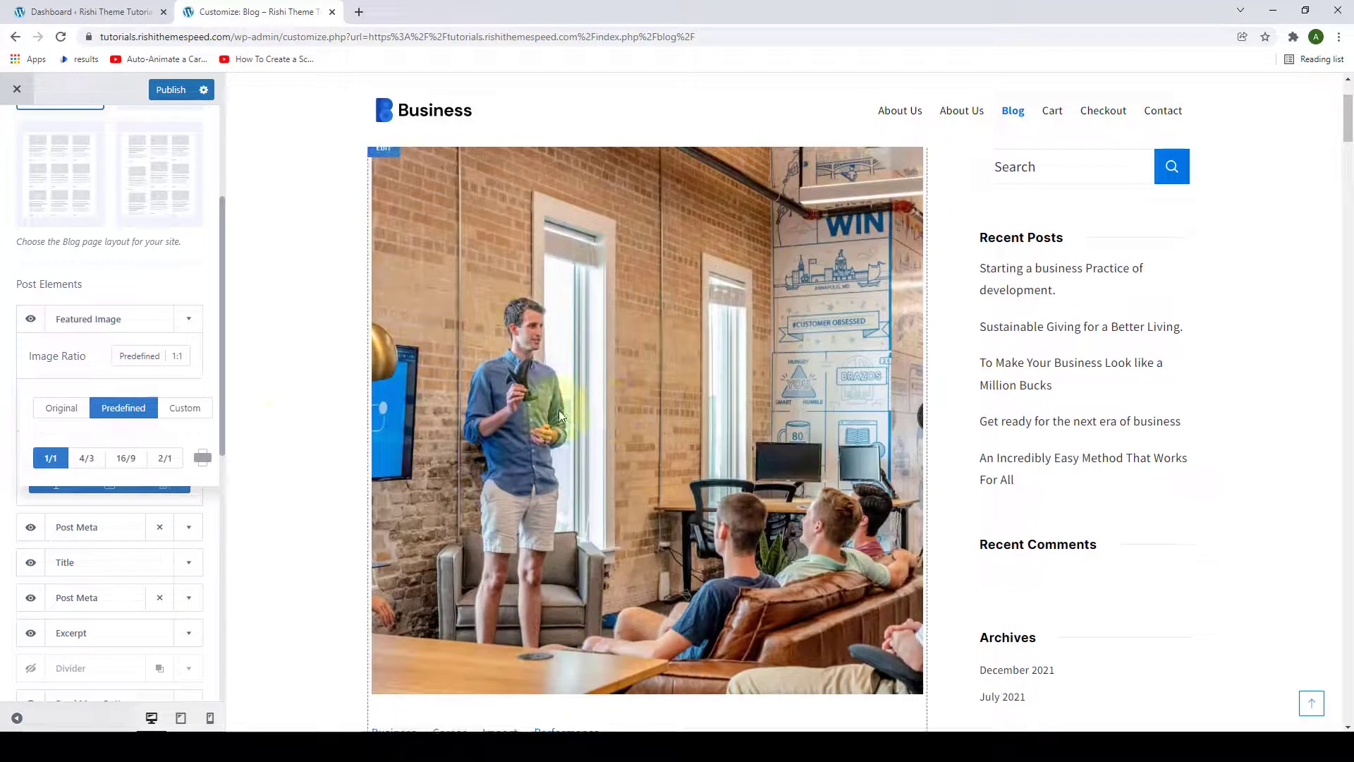
{"action": "left_click", "coordinate": [202, 416]}
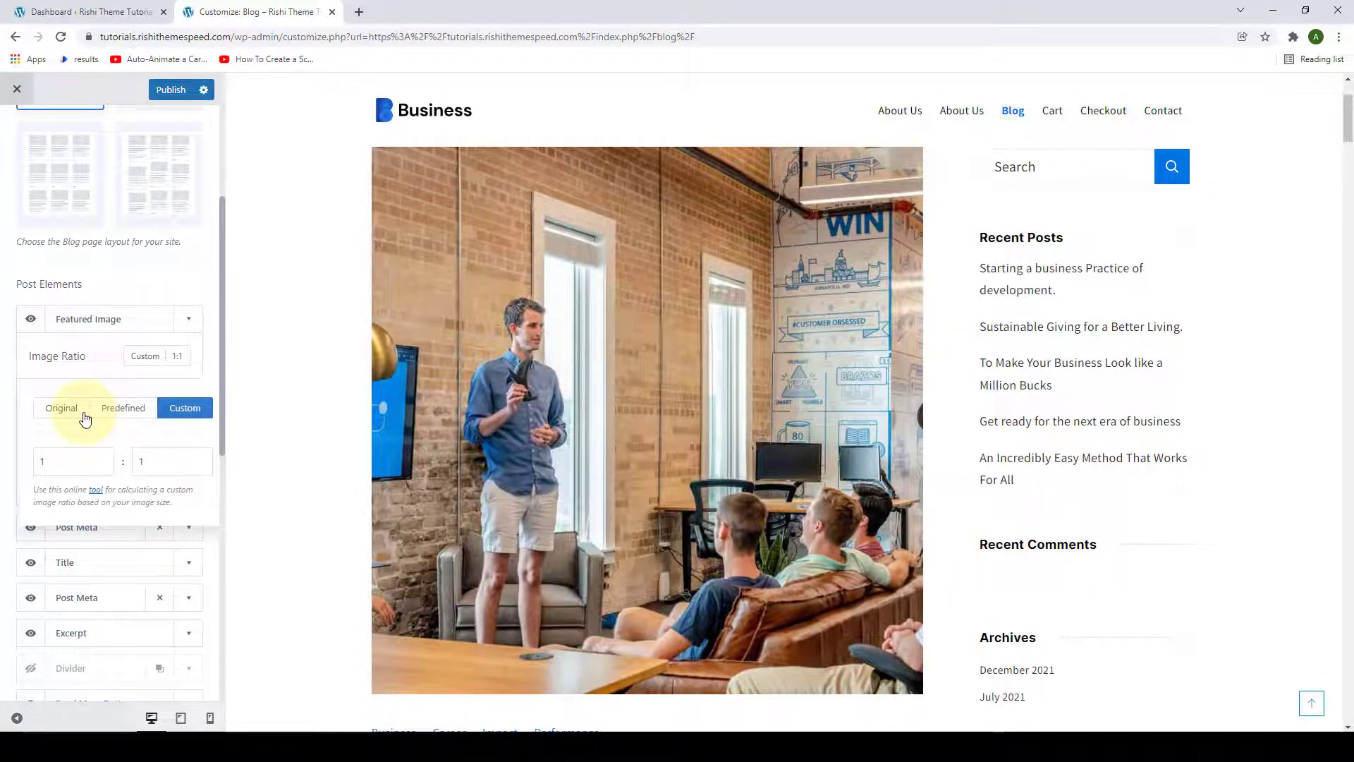
{"action": "left_click", "coordinate": [62, 409]}
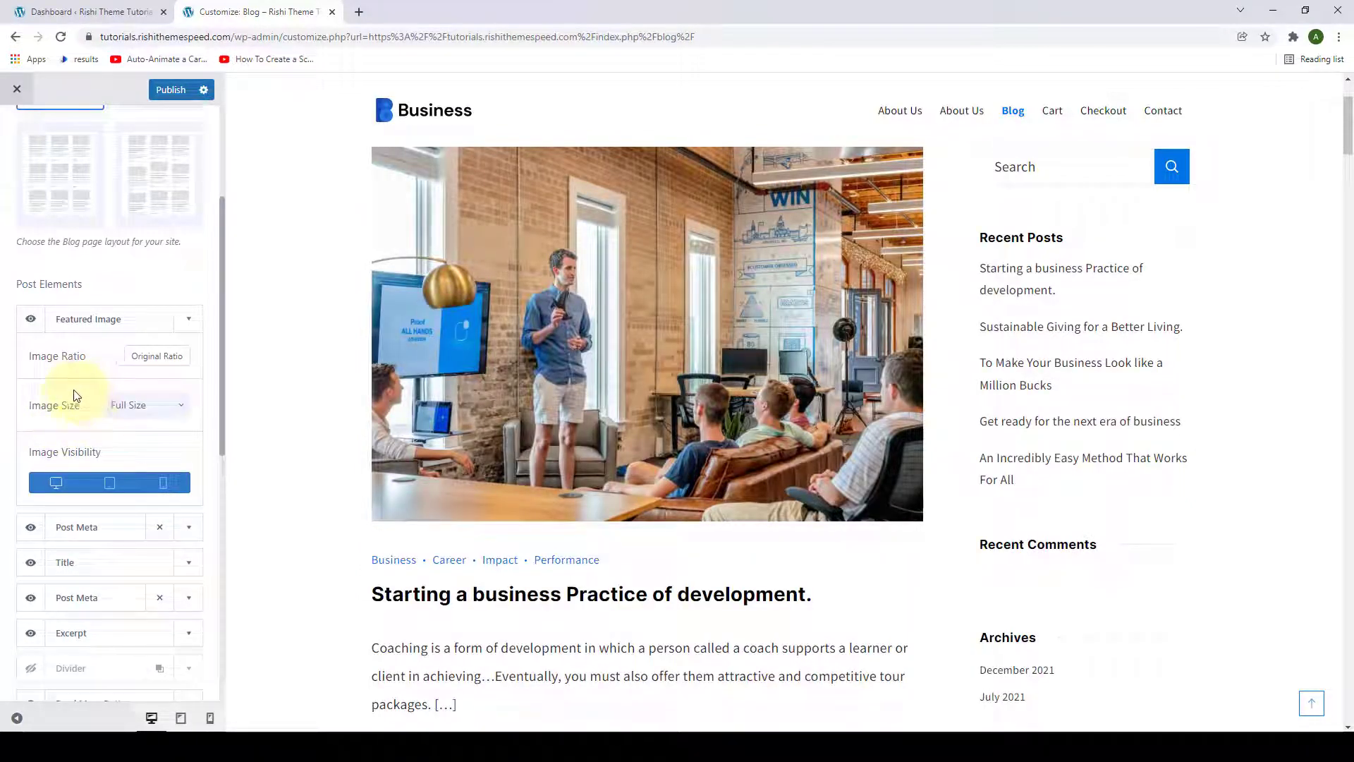
Step: Review the available featured image sizes and set the image size to Medium
{"action": "left_click", "coordinate": [169, 406]}
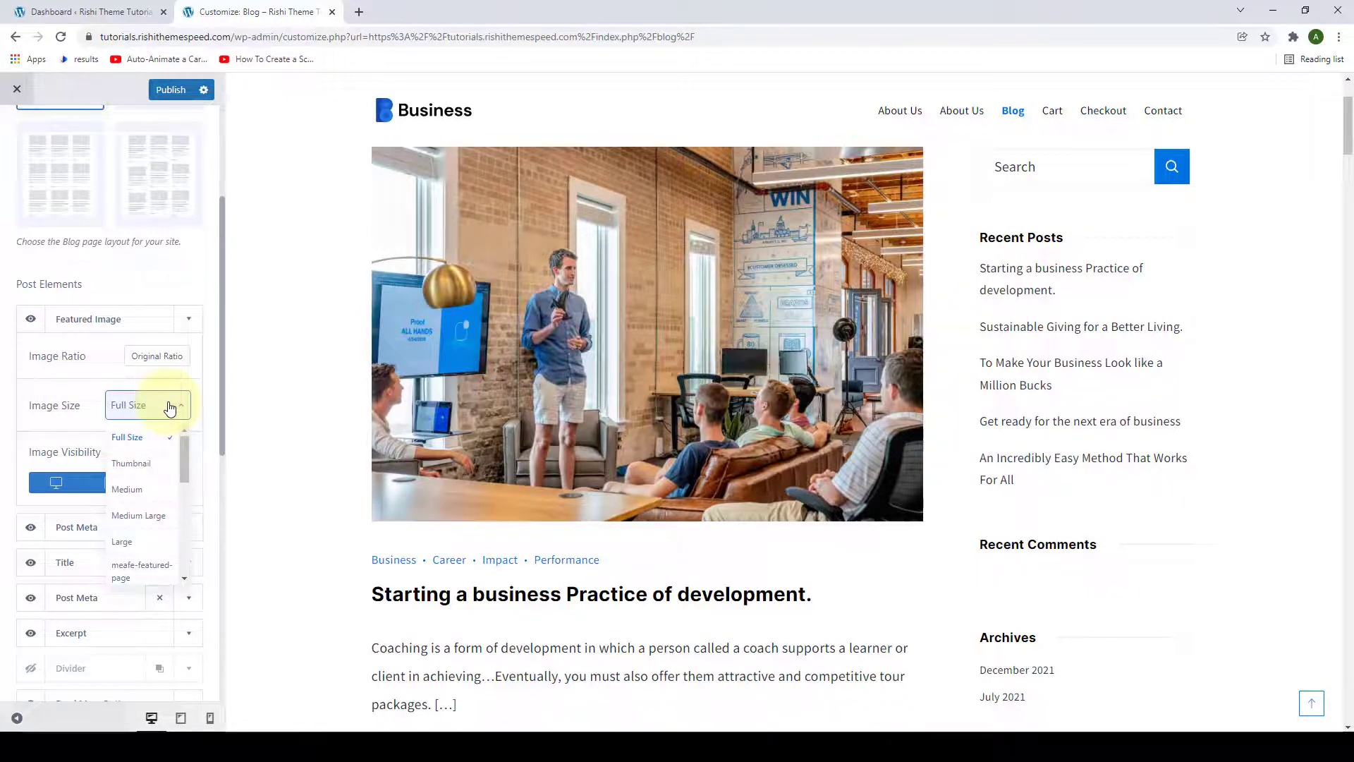
{"action": "scroll", "coordinate": [138, 455], "scroll_direction": "down", "scroll_amount": 3}
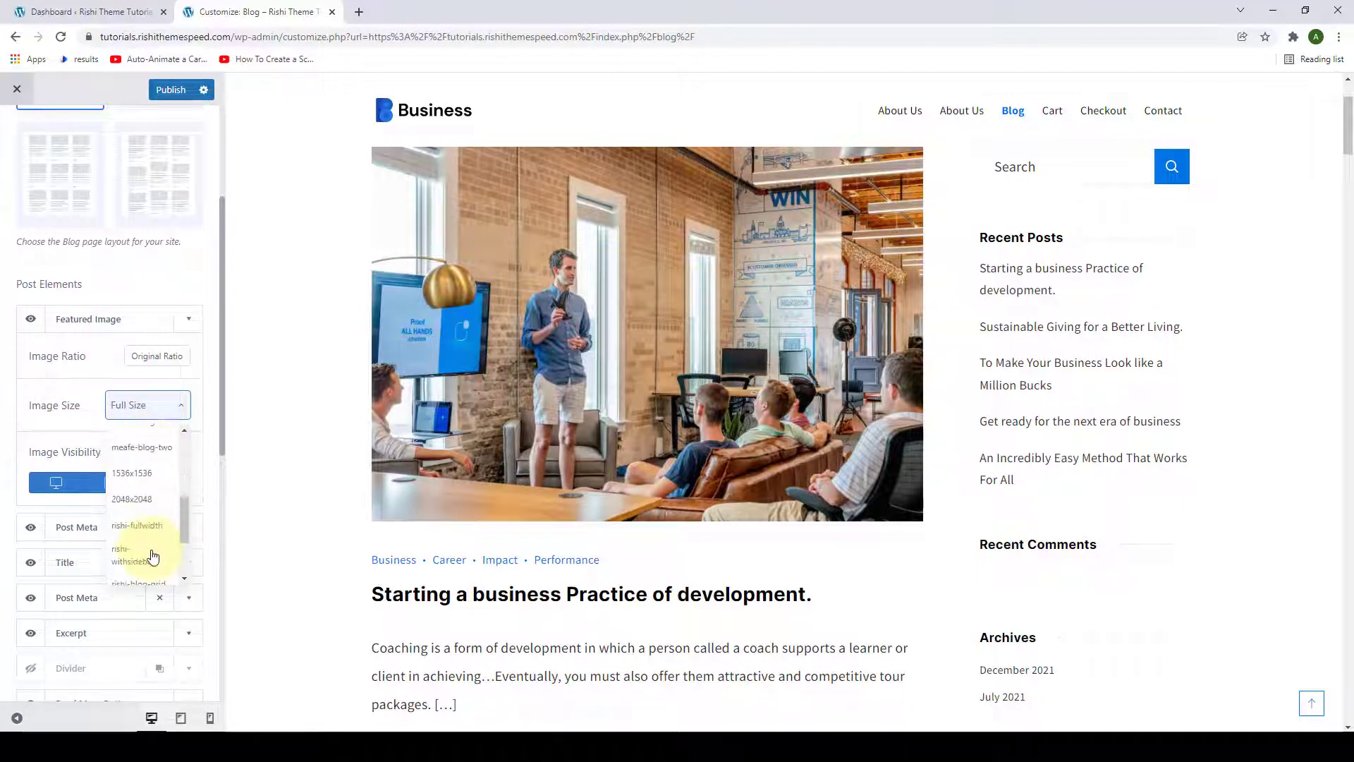
{"action": "scroll", "coordinate": [152, 557], "scroll_direction": "up", "scroll_amount": 5}
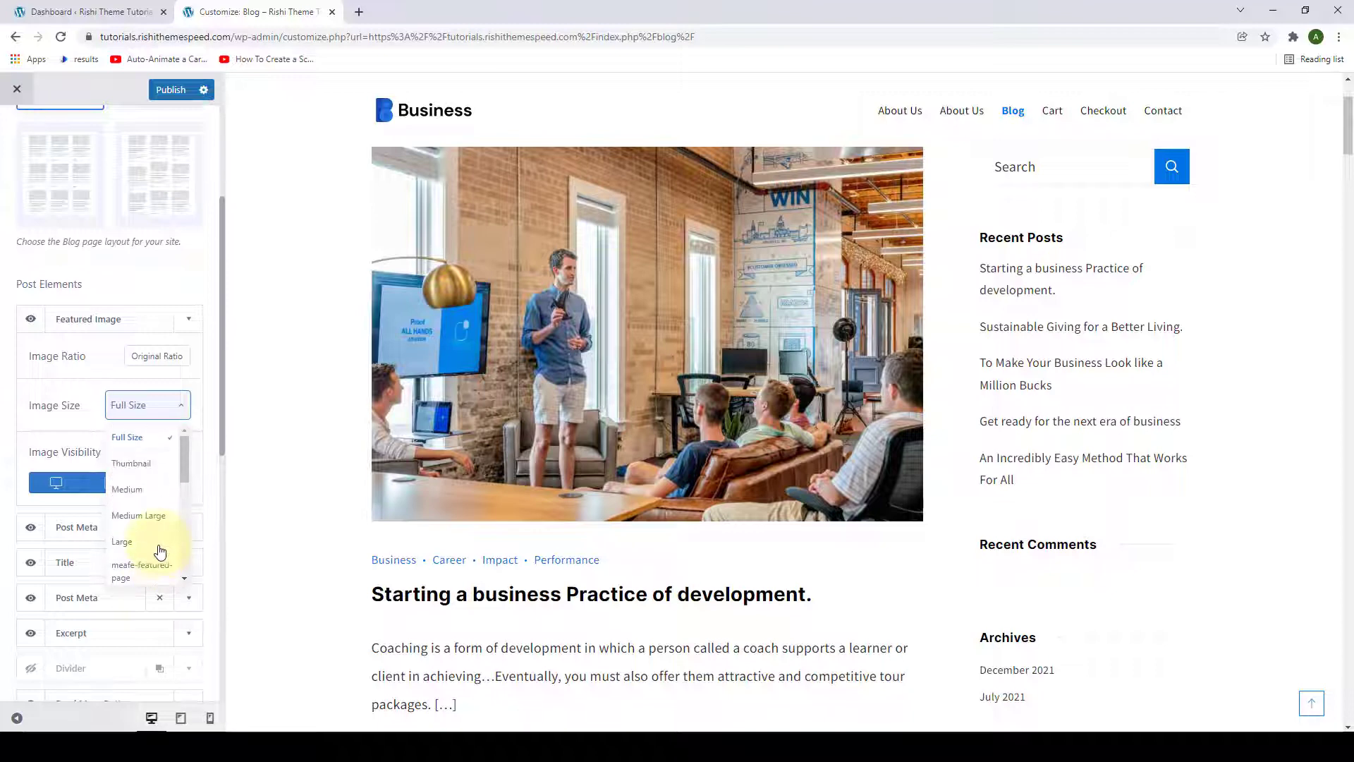
{"action": "left_click", "coordinate": [131, 492]}
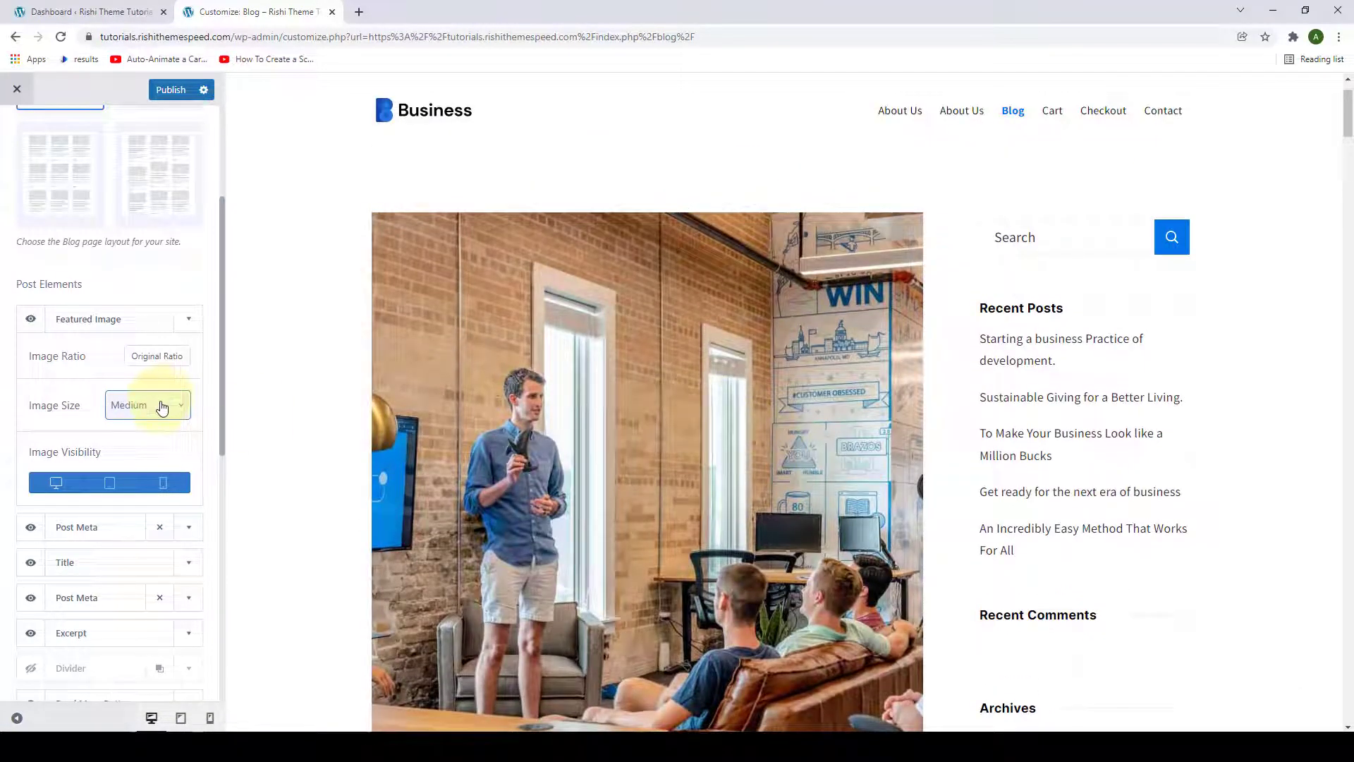
Step: Set the featured image size to Full Size and collapse the Featured Image element's options
{"action": "left_click", "coordinate": [163, 408]}
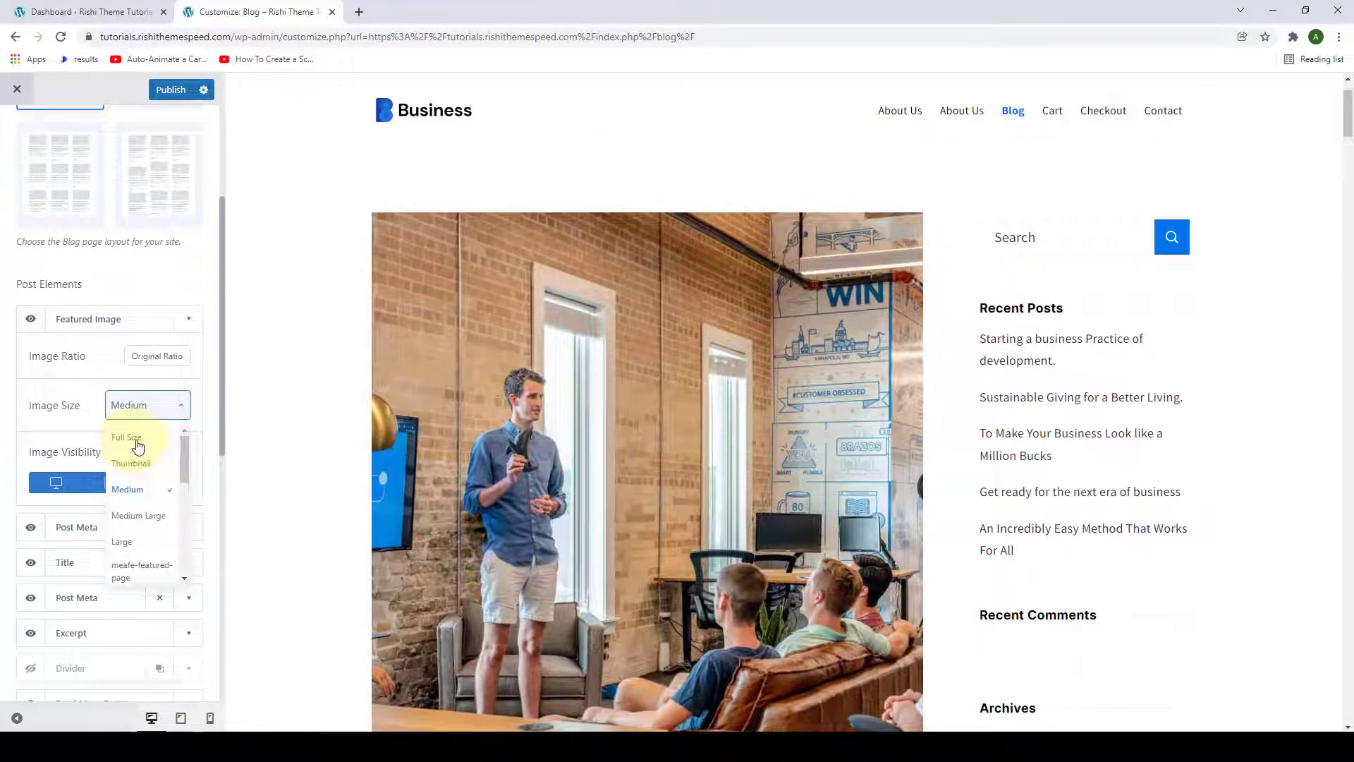
{"action": "left_click", "coordinate": [138, 442]}
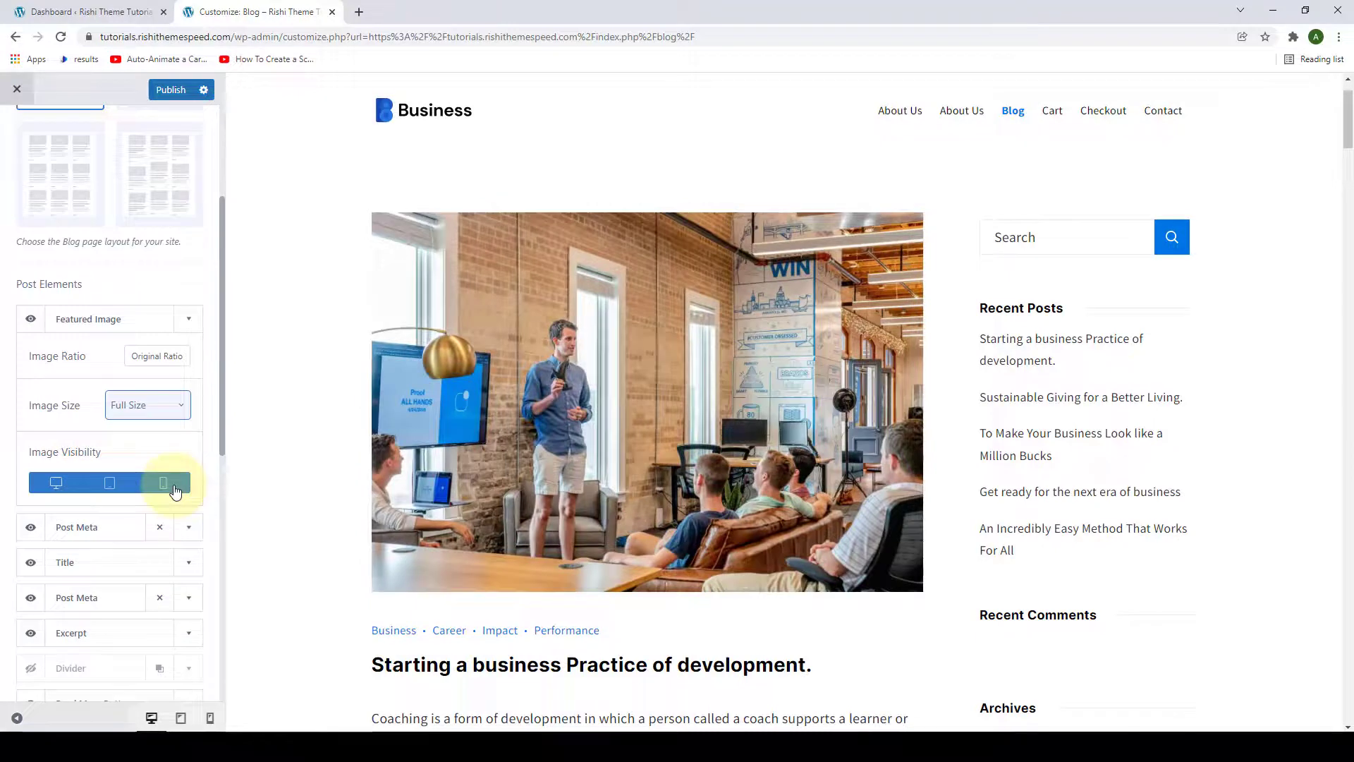
{"action": "left_click", "coordinate": [191, 328]}
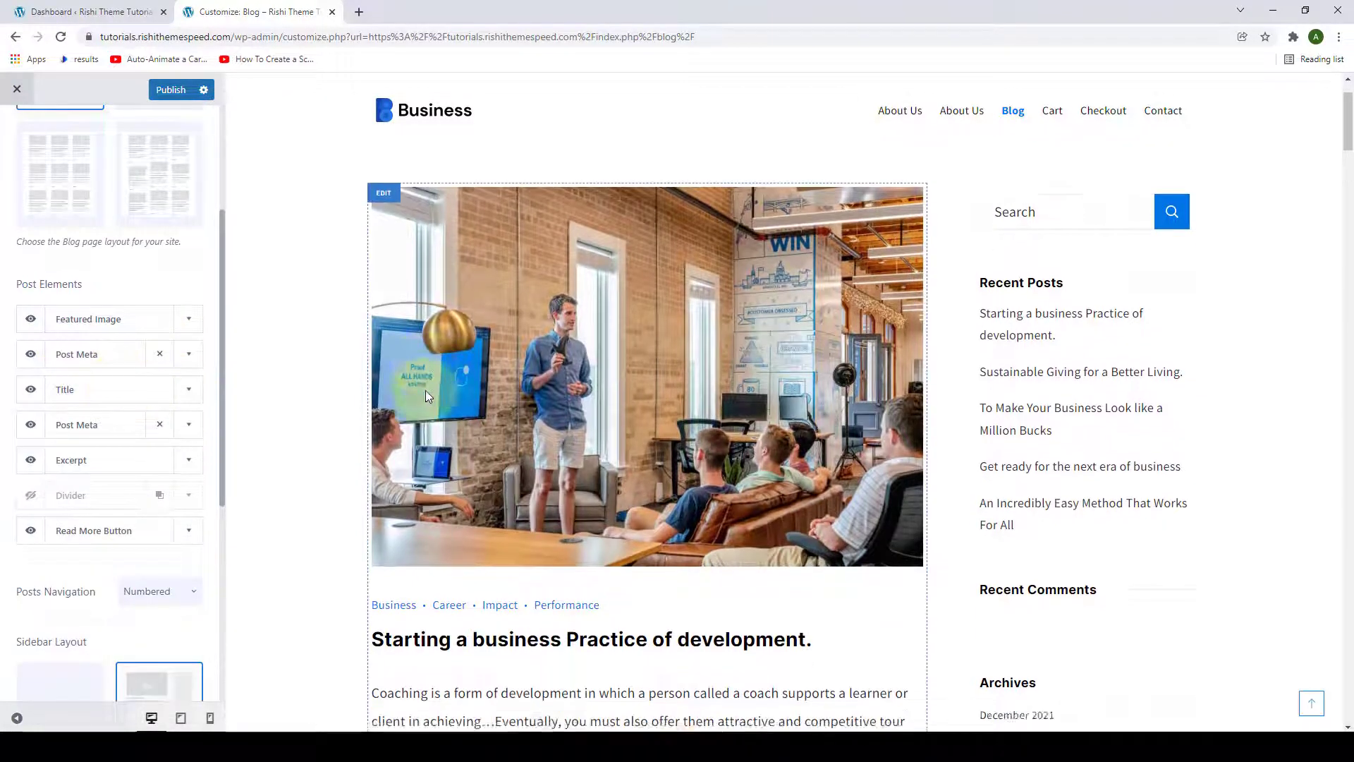
Step: Expand the first Post Meta element, above the title, and add the Author item to it
{"action": "scroll", "coordinate": [343, 382], "scroll_direction": "down", "scroll_amount": 4}
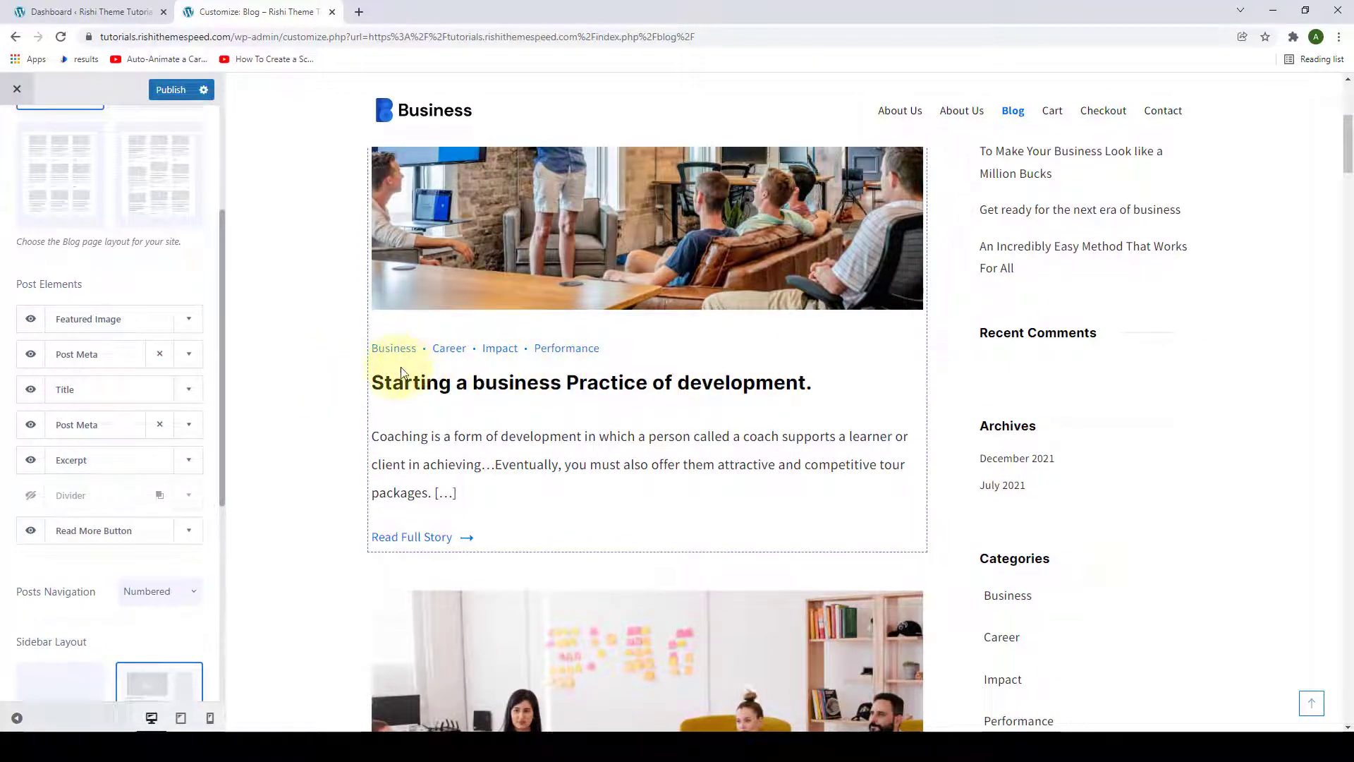
{"action": "left_click", "coordinate": [189, 354]}
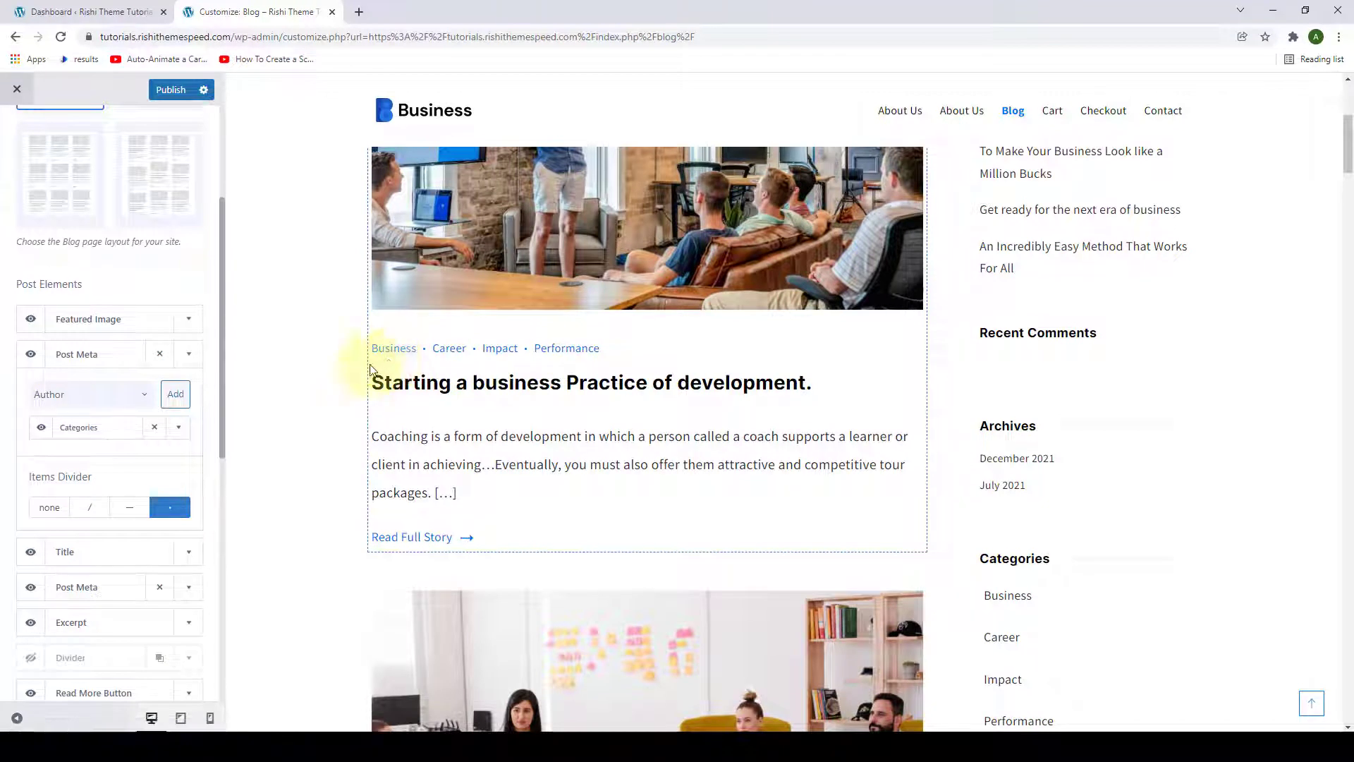
{"action": "left_click", "coordinate": [143, 403]}
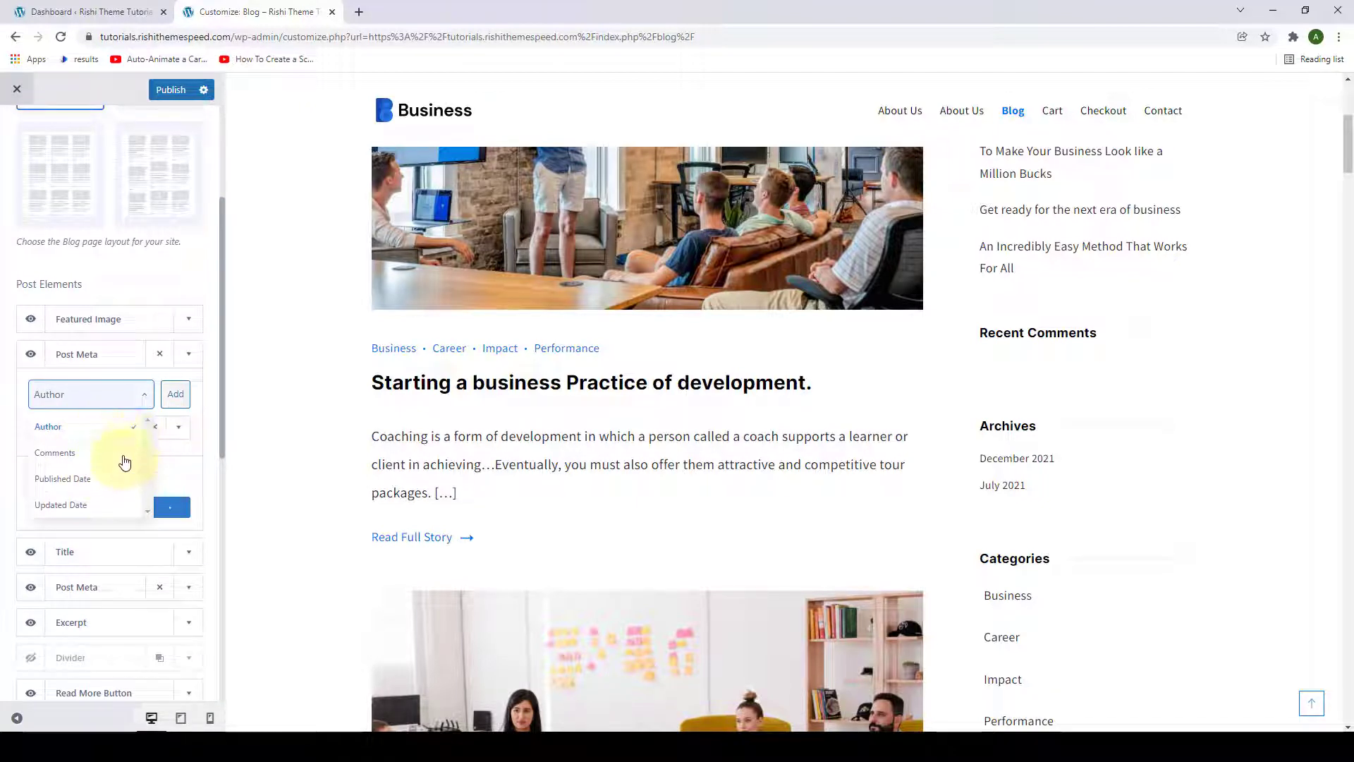
{"action": "left_click", "coordinate": [58, 431]}
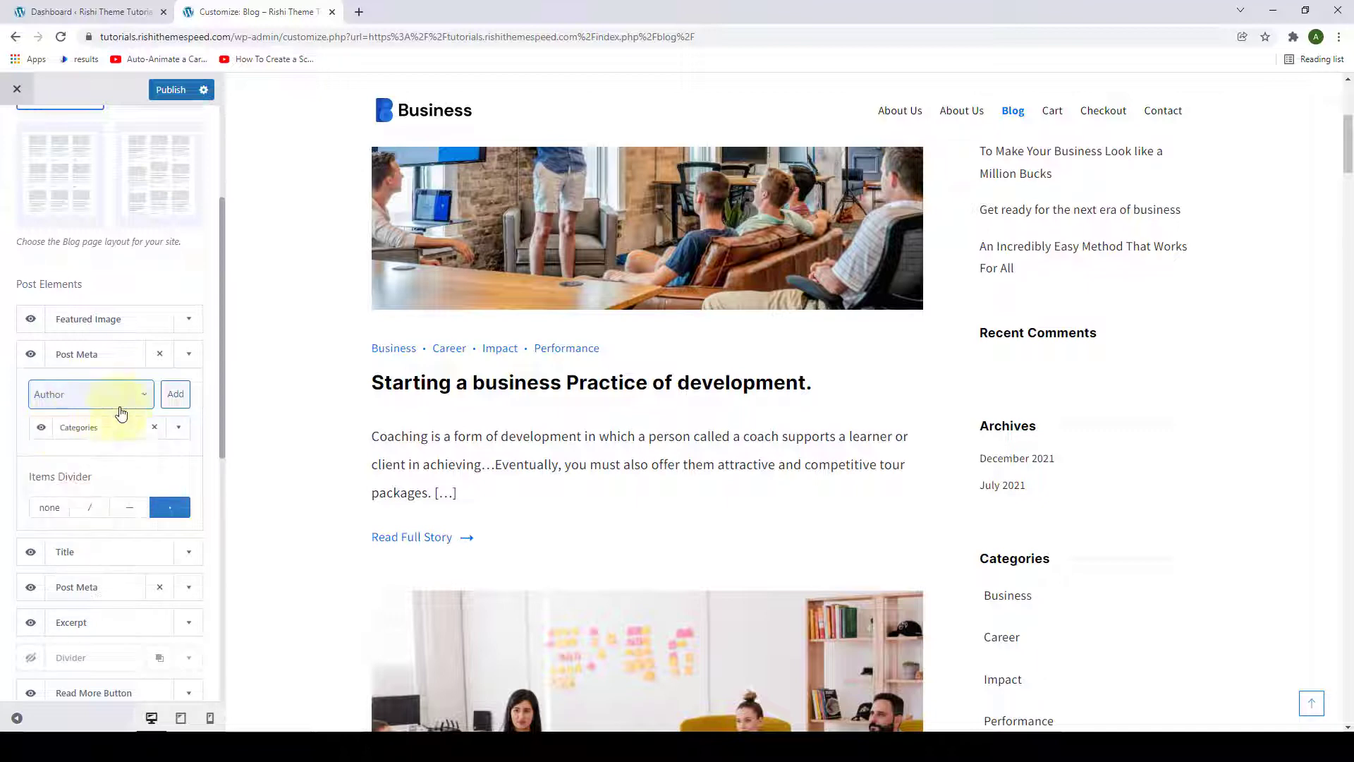
{"action": "left_click", "coordinate": [176, 395]}
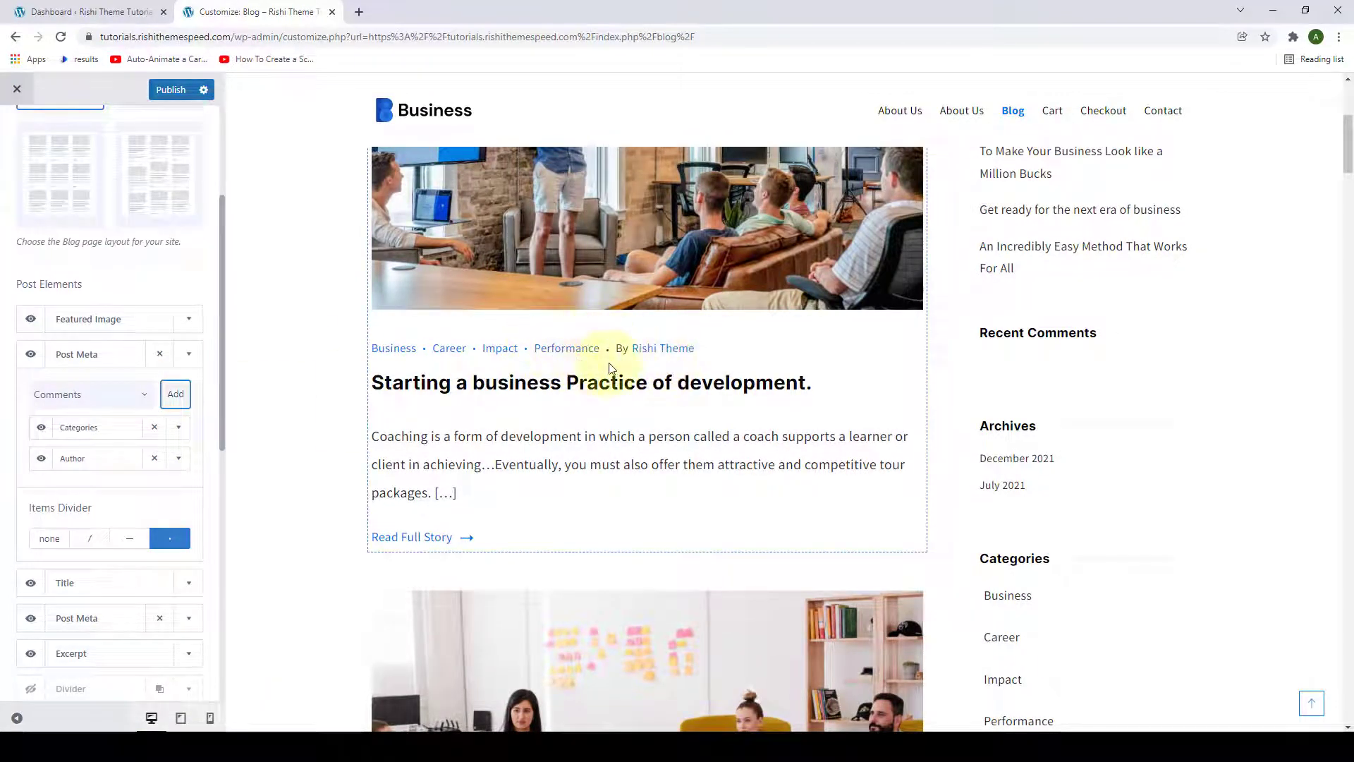
Step: Enable the author avatar in the first Post Meta element and set the avatar size to 24
{"action": "scroll", "coordinate": [151, 423], "scroll_direction": "down", "scroll_amount": 1}
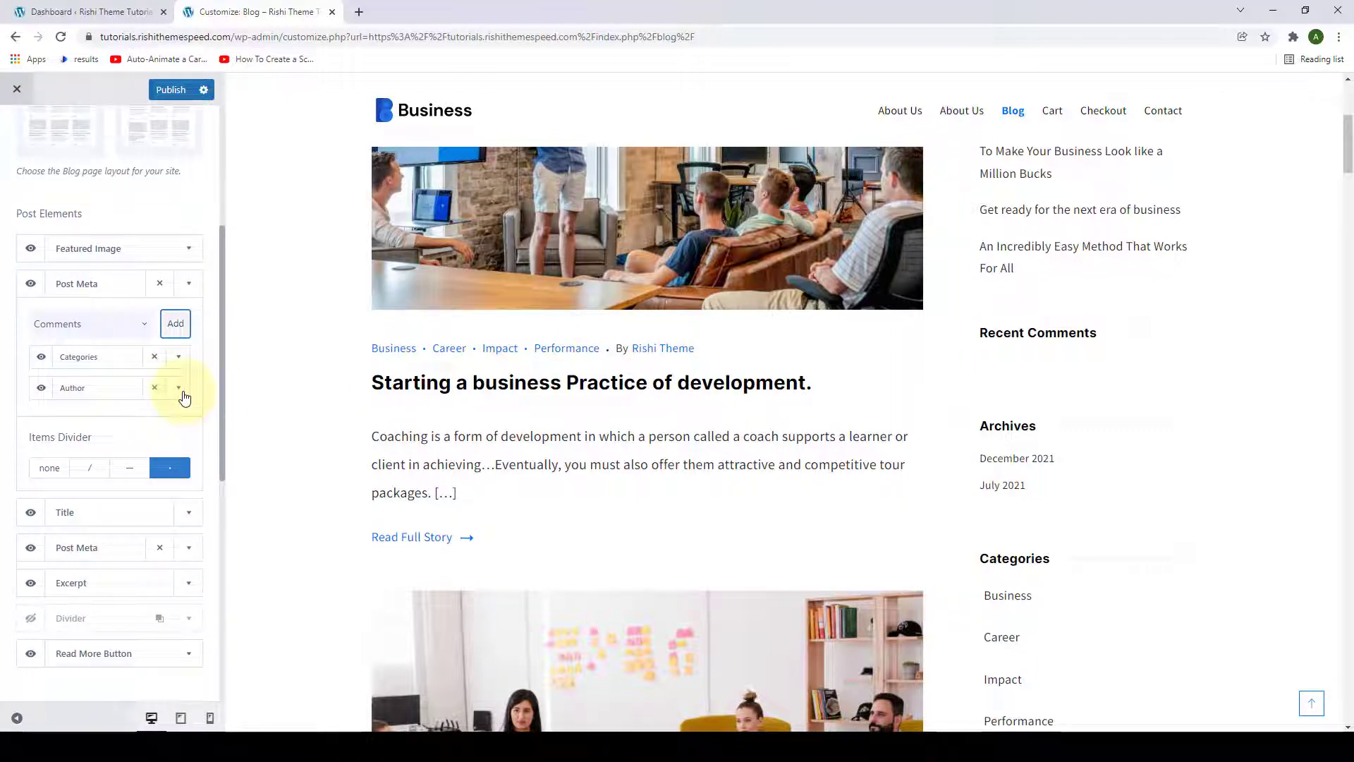
{"action": "left_click", "coordinate": [181, 392]}
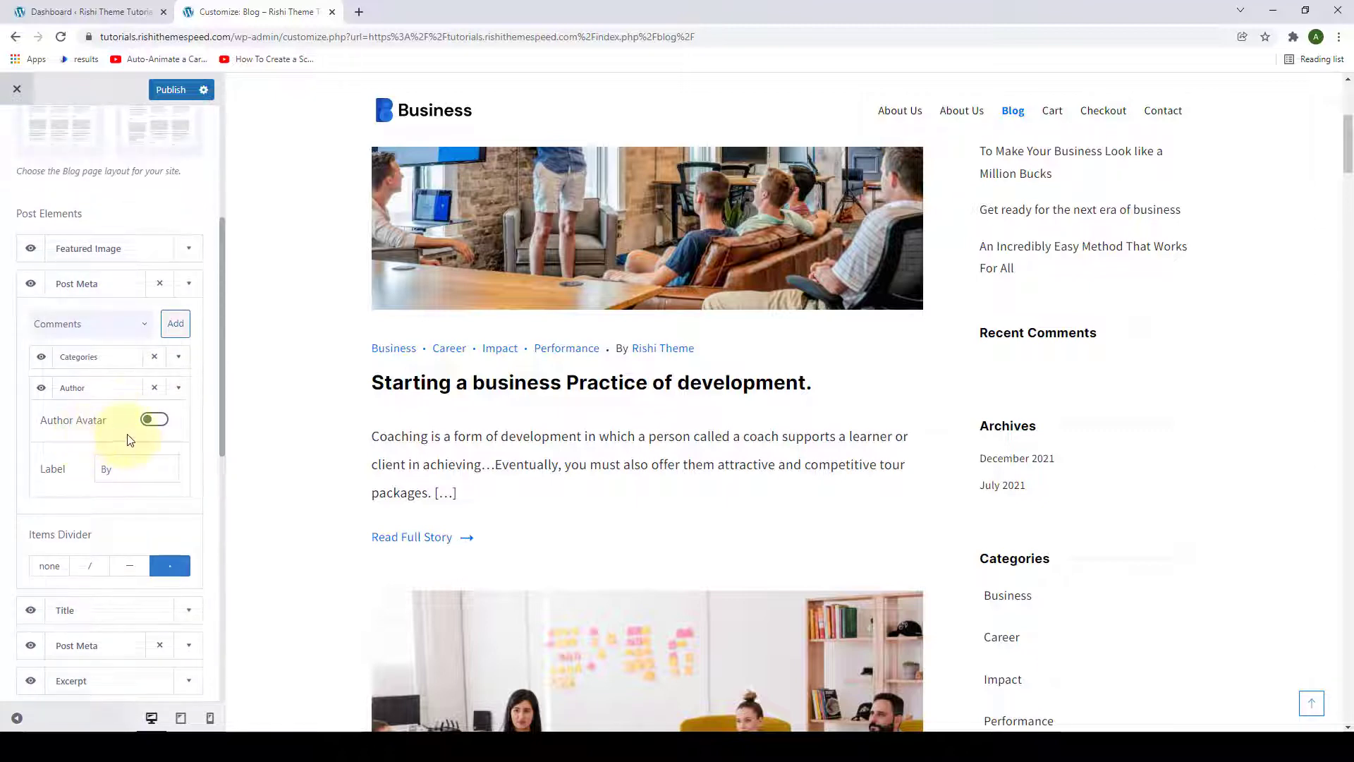
{"action": "left_click", "coordinate": [162, 429]}
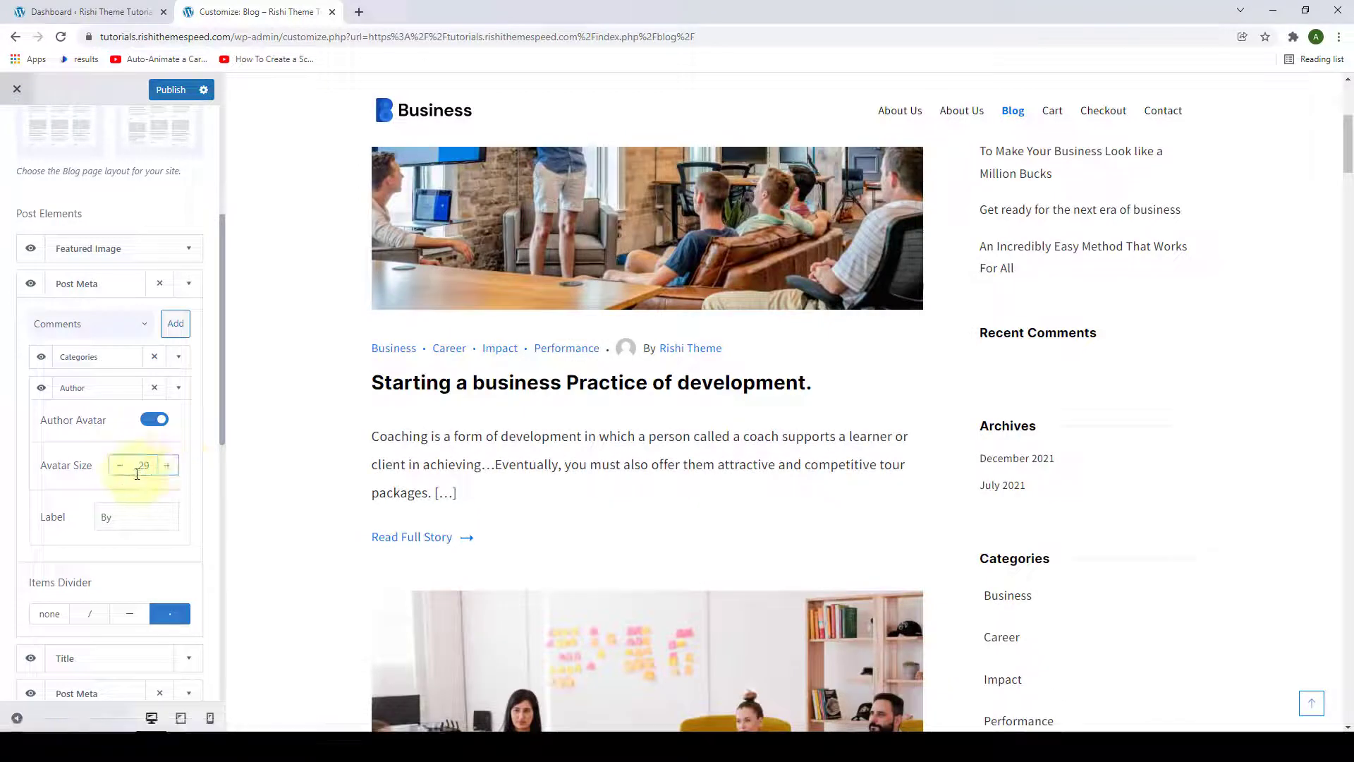
{"action": "left_click", "coordinate": [121, 467]}
{"action": "left_click", "coordinate": [125, 471]}
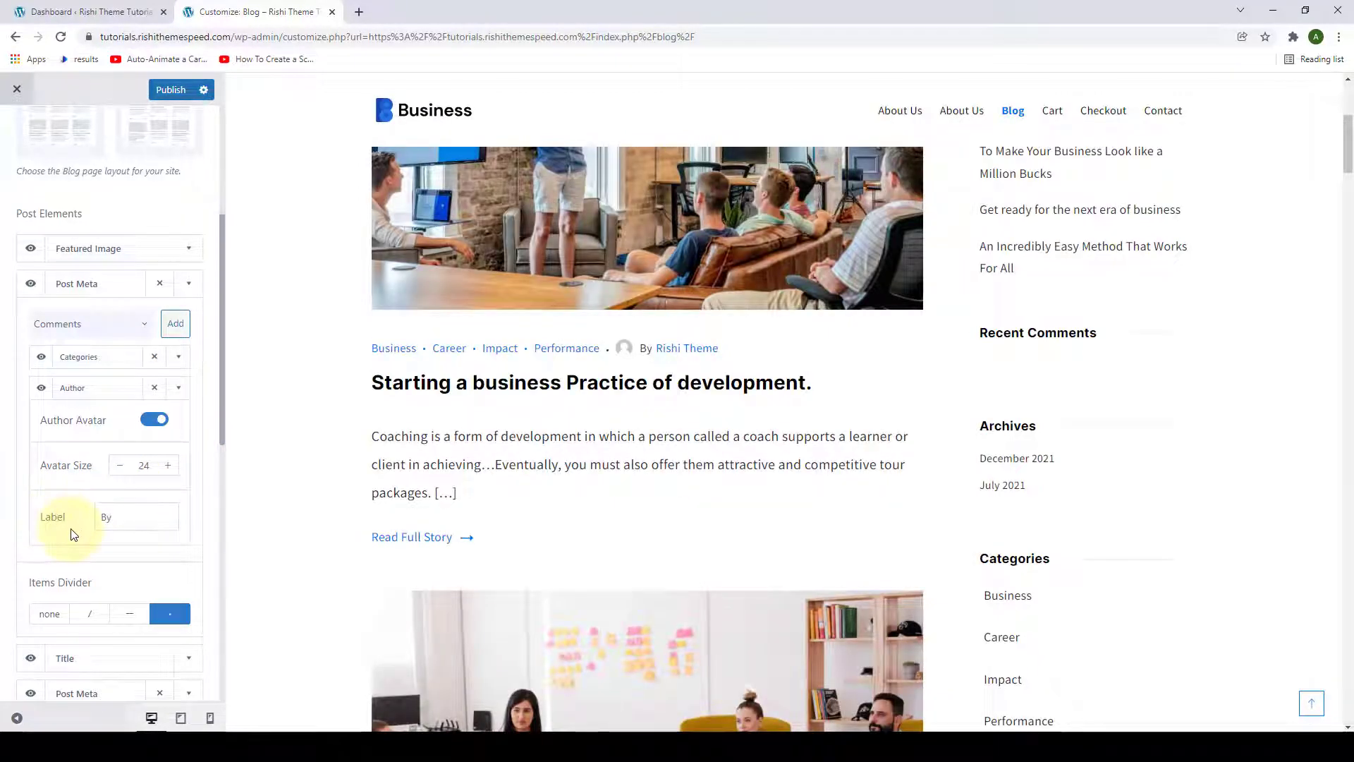
Step: Clear the "By" label from the Author meta item and collapse its options
{"action": "left_click_drag", "start_coordinate": [112, 518], "coordinate": [98, 519]}
{"action": "key", "text": "BackSpace"}
{"action": "left_click", "coordinate": [178, 388]}
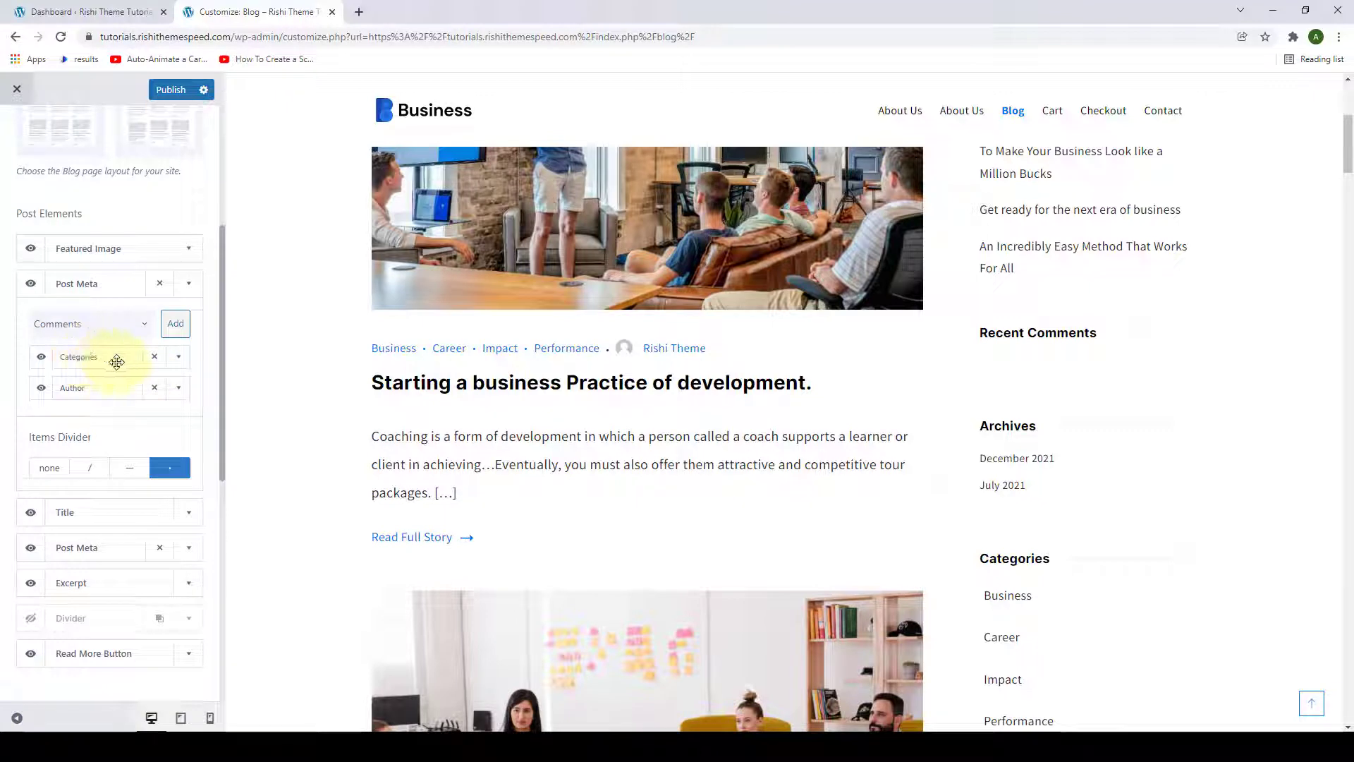
Step: In the Categories meta item, set the category separator to the vertical bar and the divider style to Filled
{"action": "left_click", "coordinate": [179, 358]}
{"action": "scroll", "coordinate": [128, 331], "scroll_direction": "down", "scroll_amount": 1}
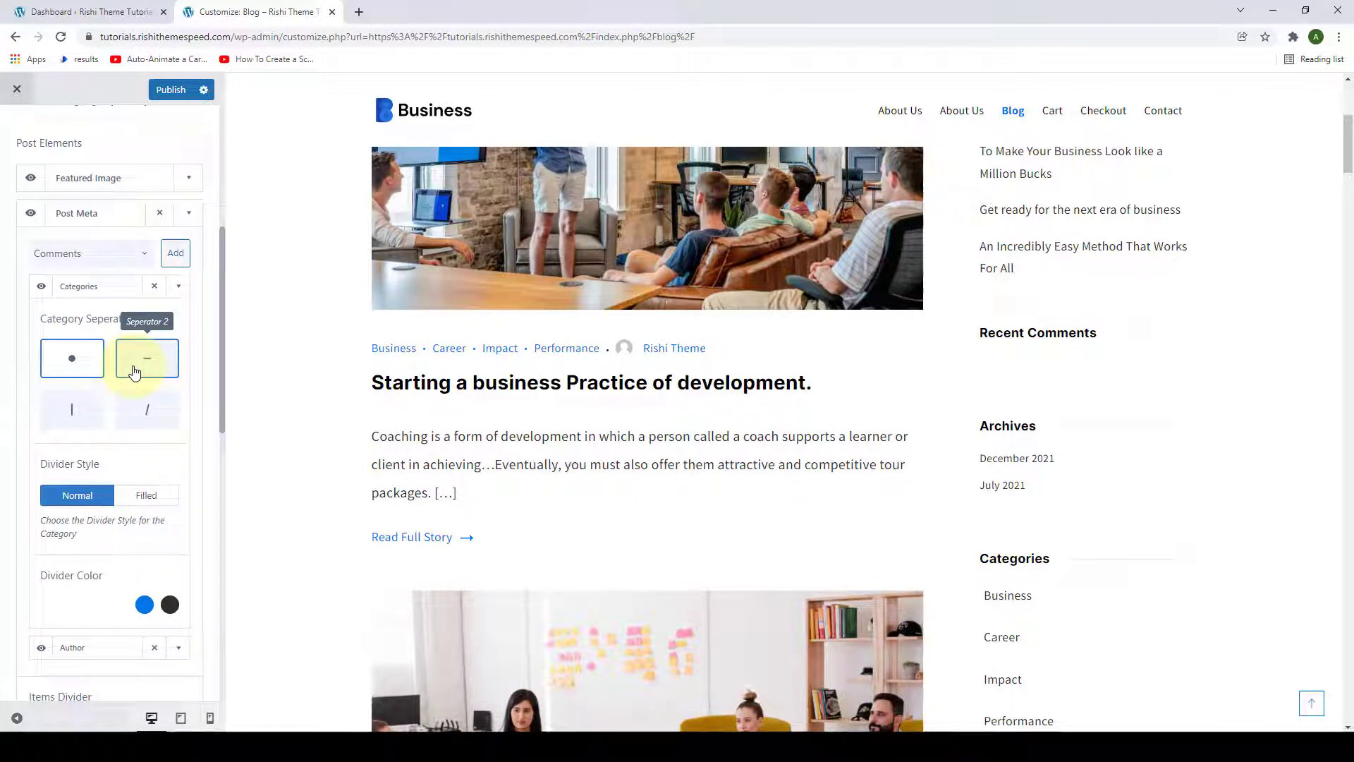
{"action": "left_click", "coordinate": [85, 409]}
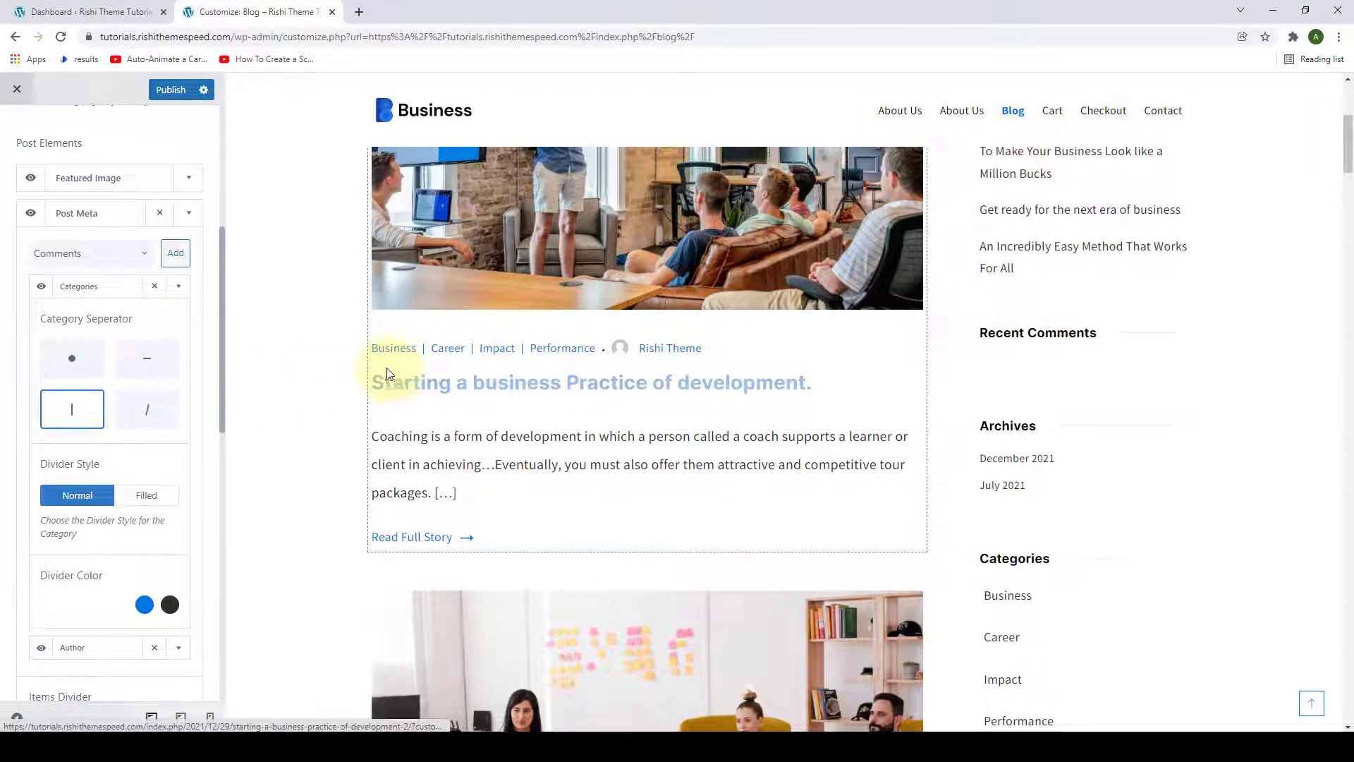
{"action": "scroll", "coordinate": [72, 451], "scroll_direction": "down", "scroll_amount": 1}
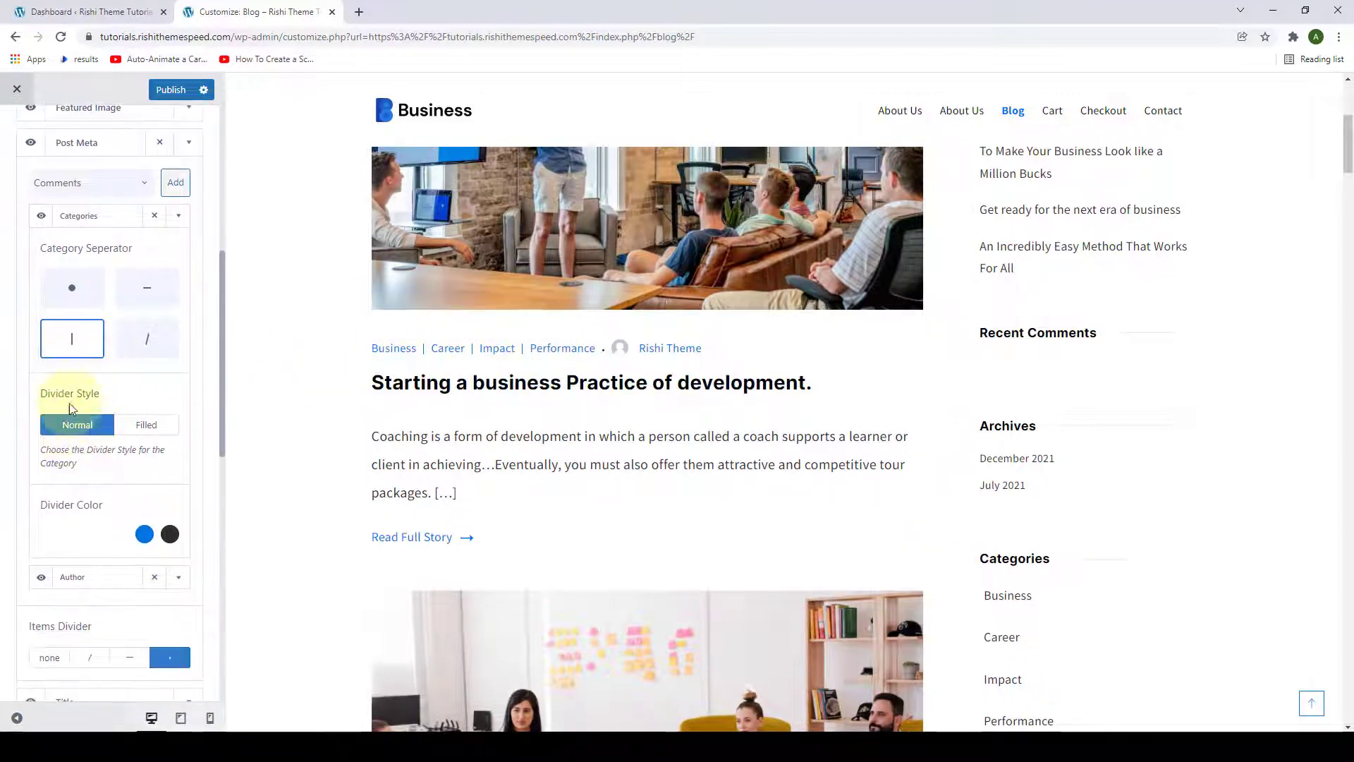
{"action": "left_click", "coordinate": [159, 424]}
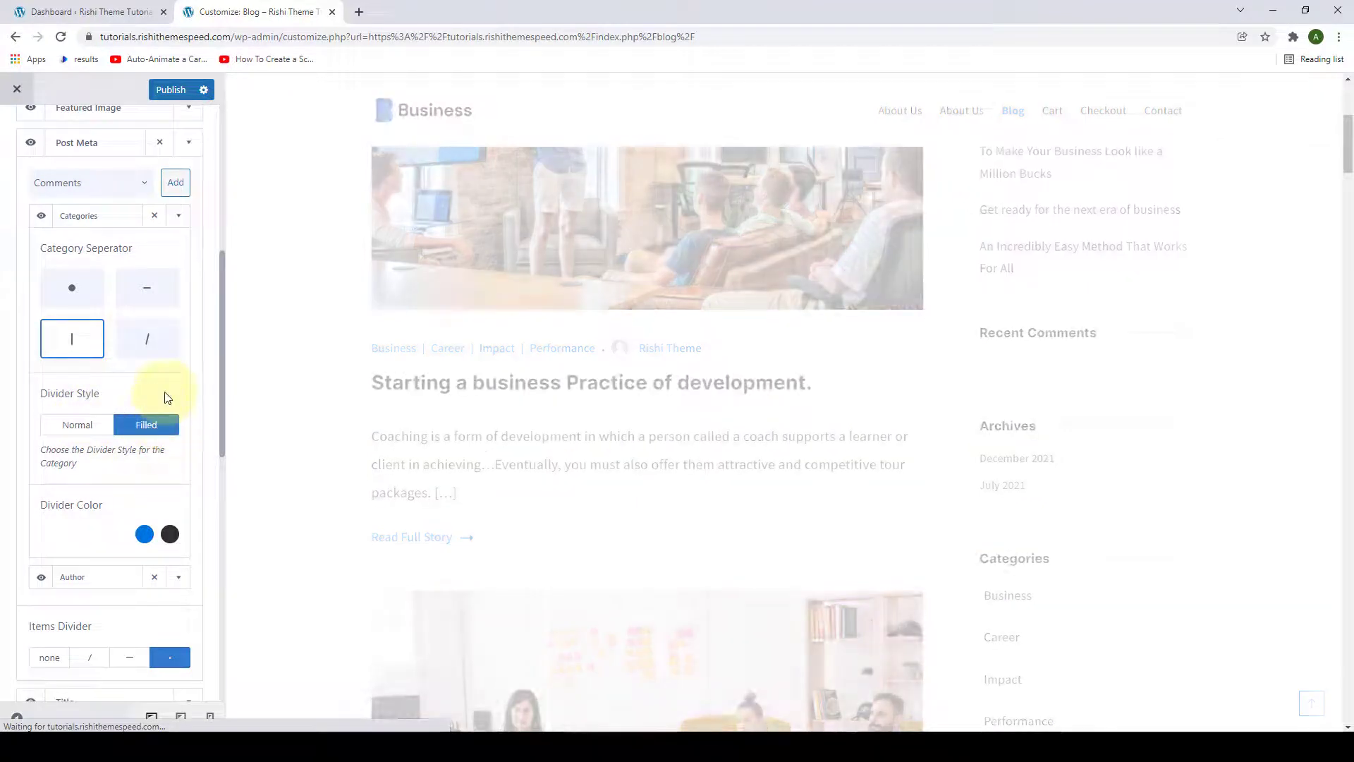
Step: Try the dark #2e2e2e as the initial category divider color, check it on the posts, and return to the blue palette color
{"action": "scroll", "coordinate": [127, 437], "scroll_direction": "down", "scroll_amount": 1}
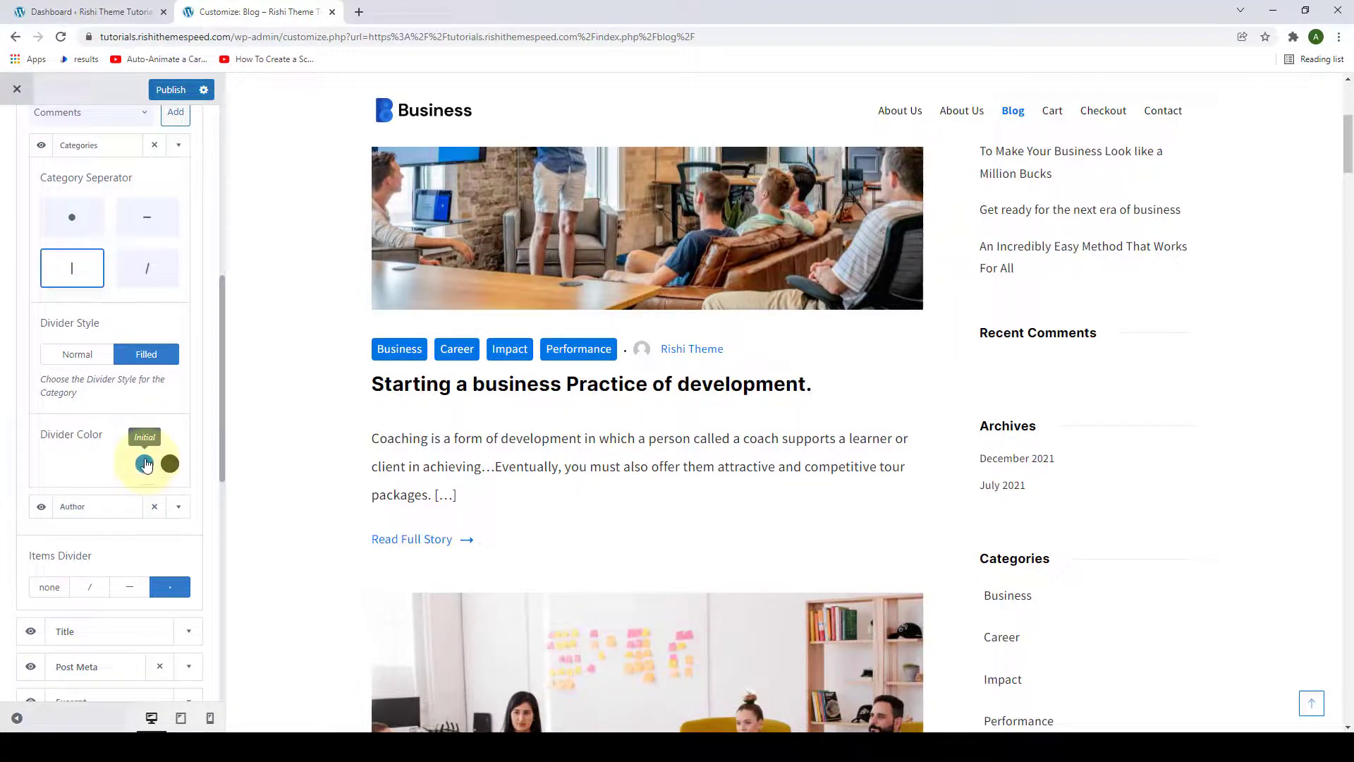
{"action": "left_click", "coordinate": [144, 464]}
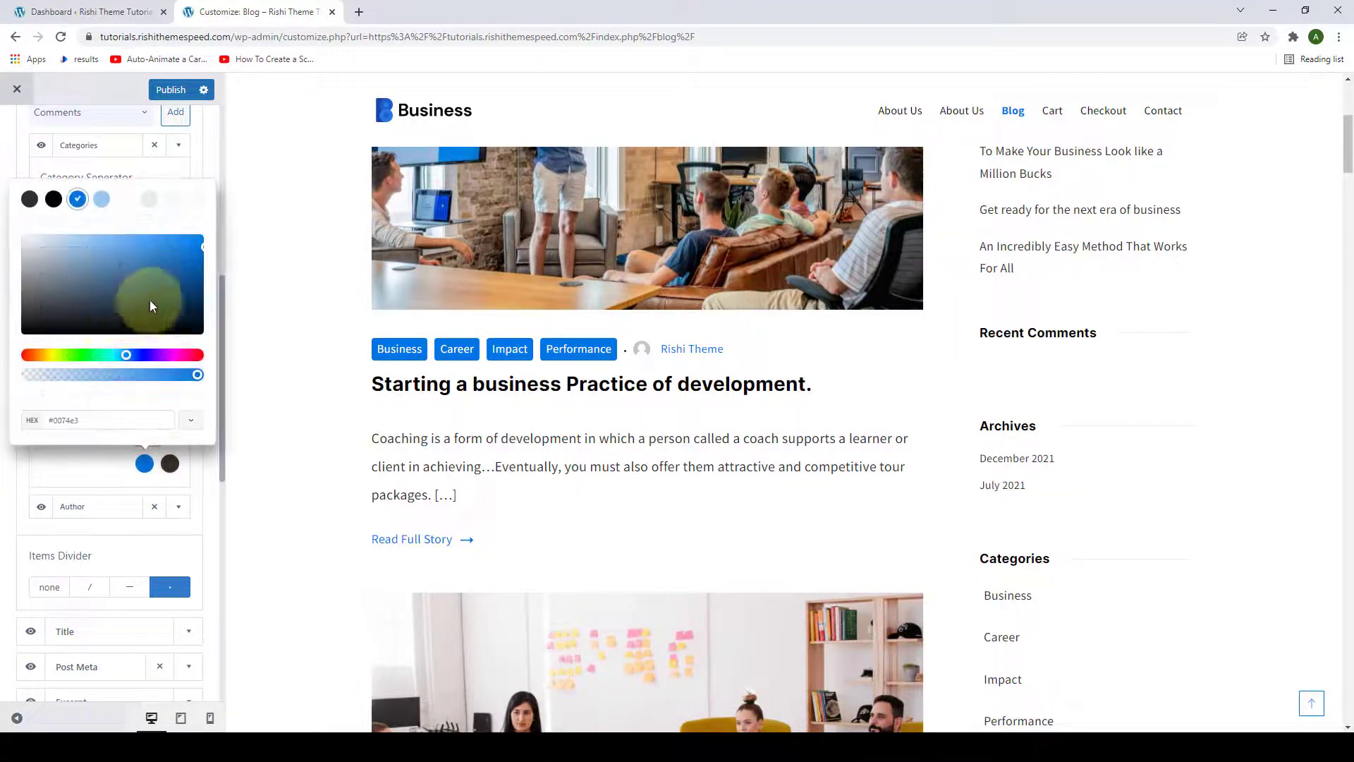
{"action": "left_click", "coordinate": [31, 200]}
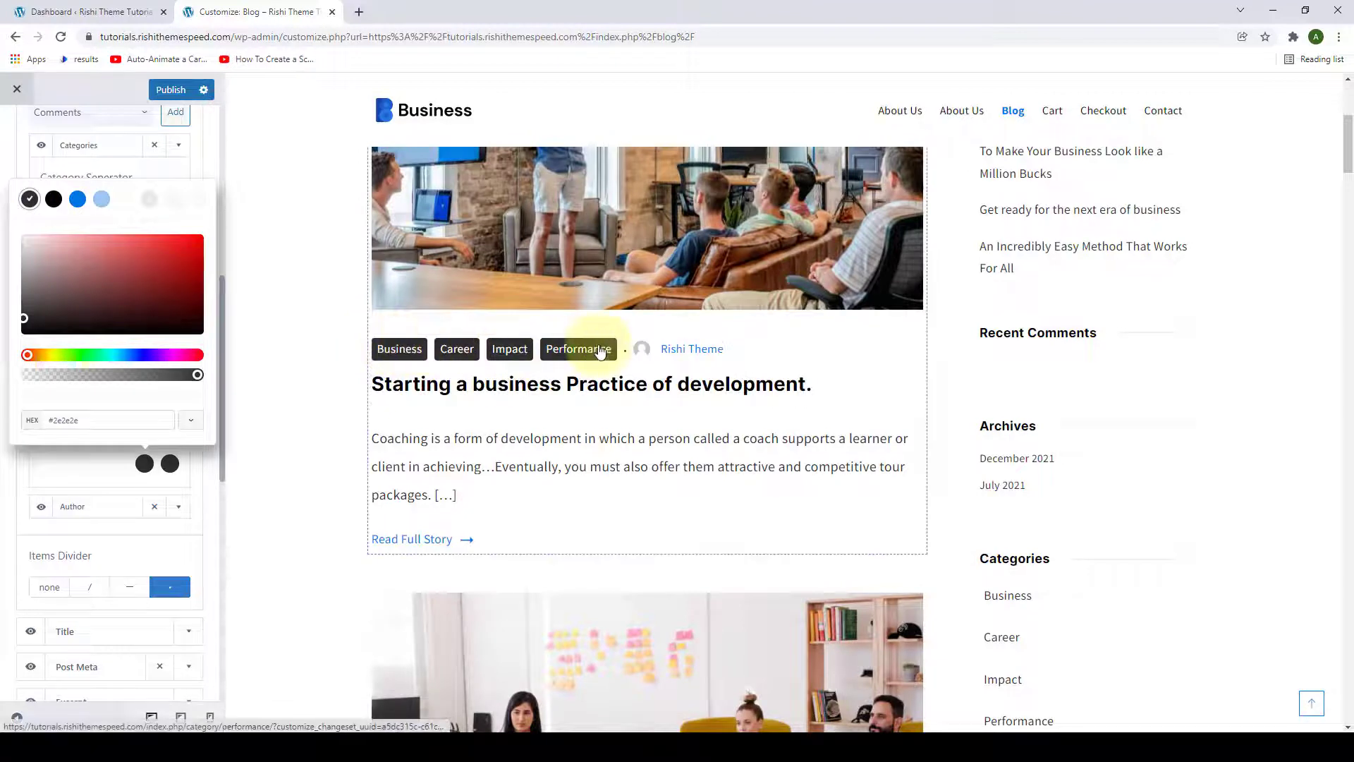
{"action": "scroll", "coordinate": [607, 393], "scroll_direction": "down", "scroll_amount": 7}
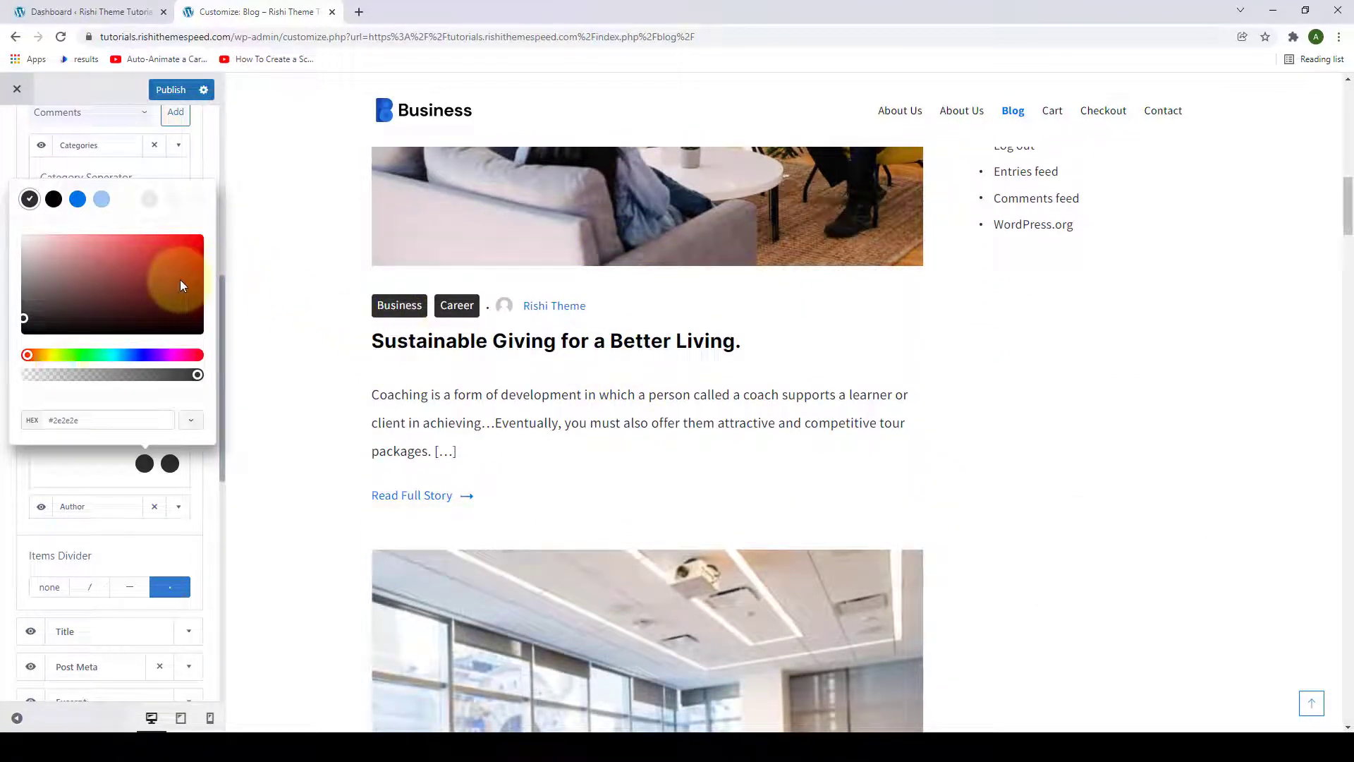
{"action": "left_click", "coordinate": [78, 199]}
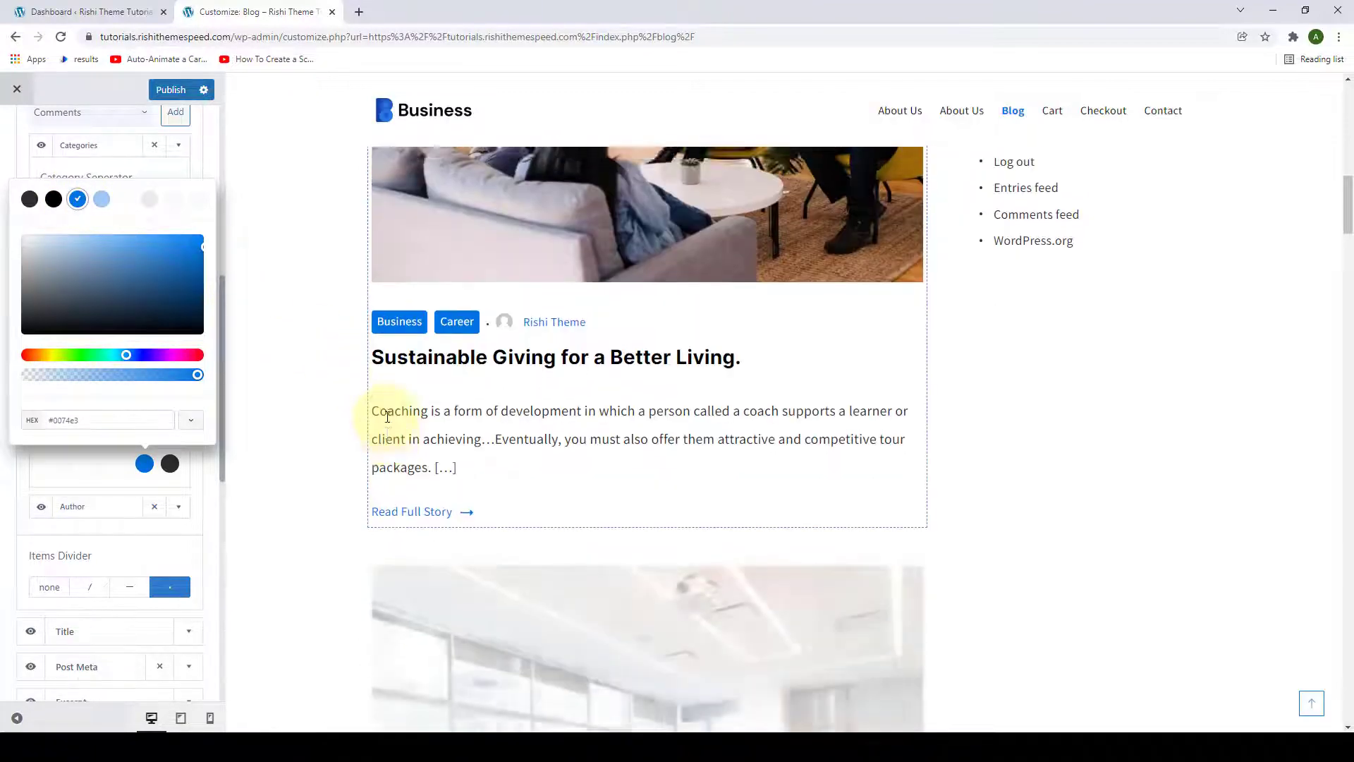
{"action": "scroll", "coordinate": [387, 416], "scroll_direction": "up", "scroll_amount": 10}
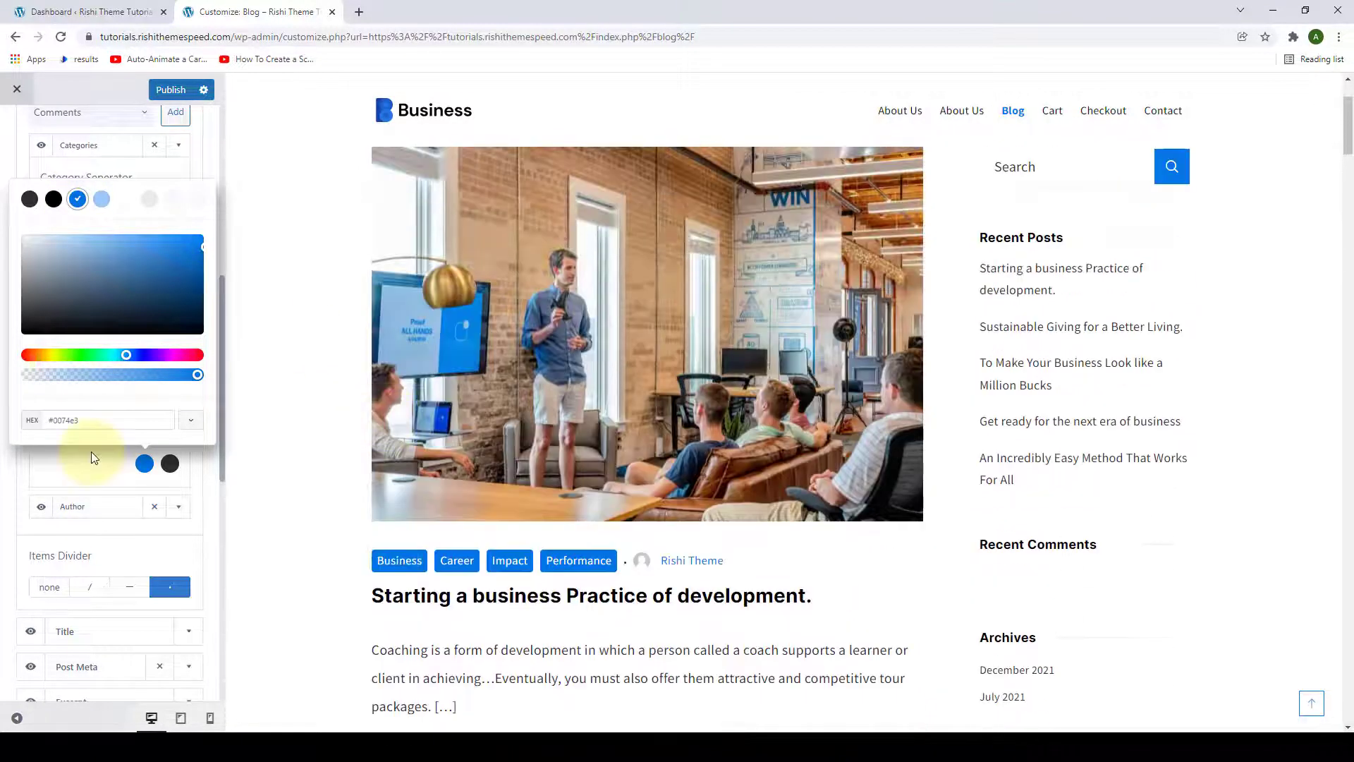
{"action": "left_click", "coordinate": [92, 457]}
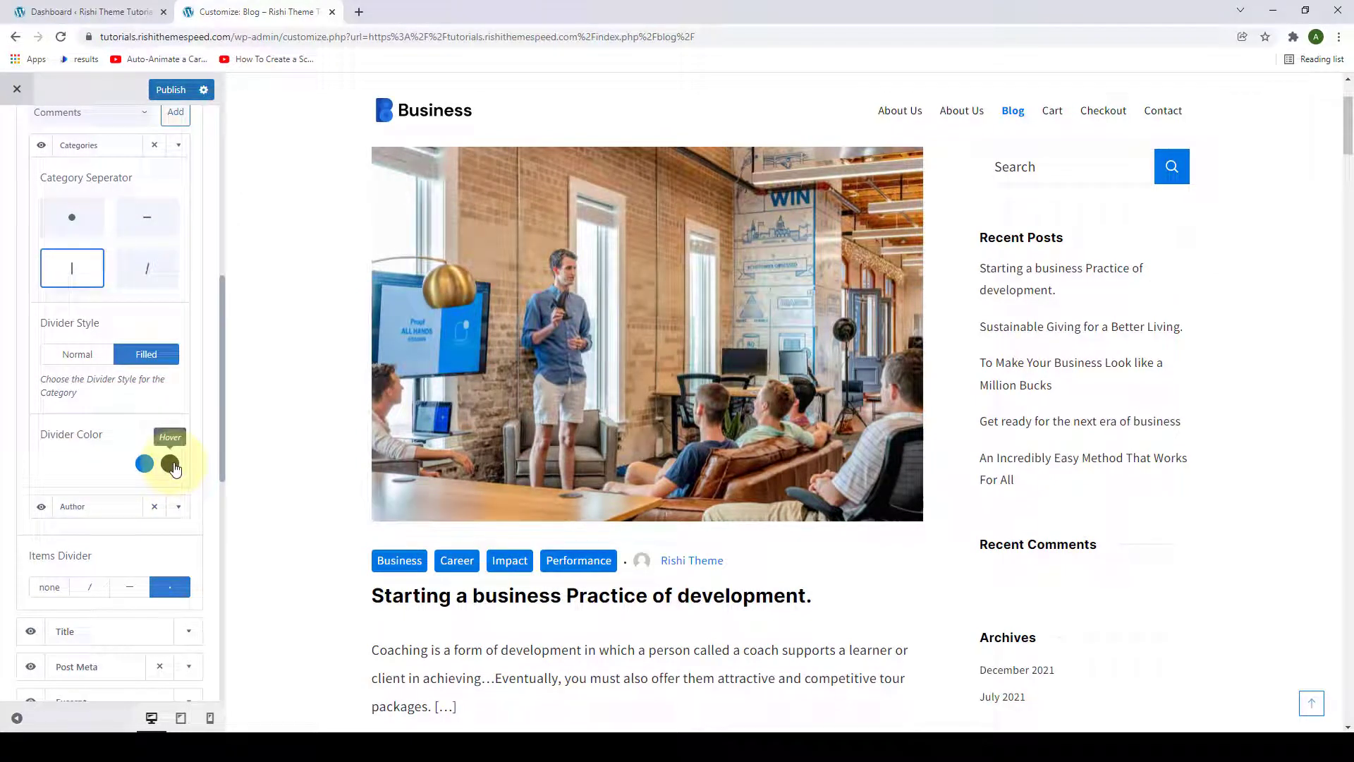
Step: Collapse the Categories item, review the other meta items available to add, and collapse the first Post Meta element
{"action": "left_click", "coordinate": [174, 144]}
{"action": "scroll", "coordinate": [157, 242], "scroll_direction": "up", "scroll_amount": 2}
{"action": "scroll", "coordinate": [157, 251], "scroll_direction": "up", "scroll_amount": 2}
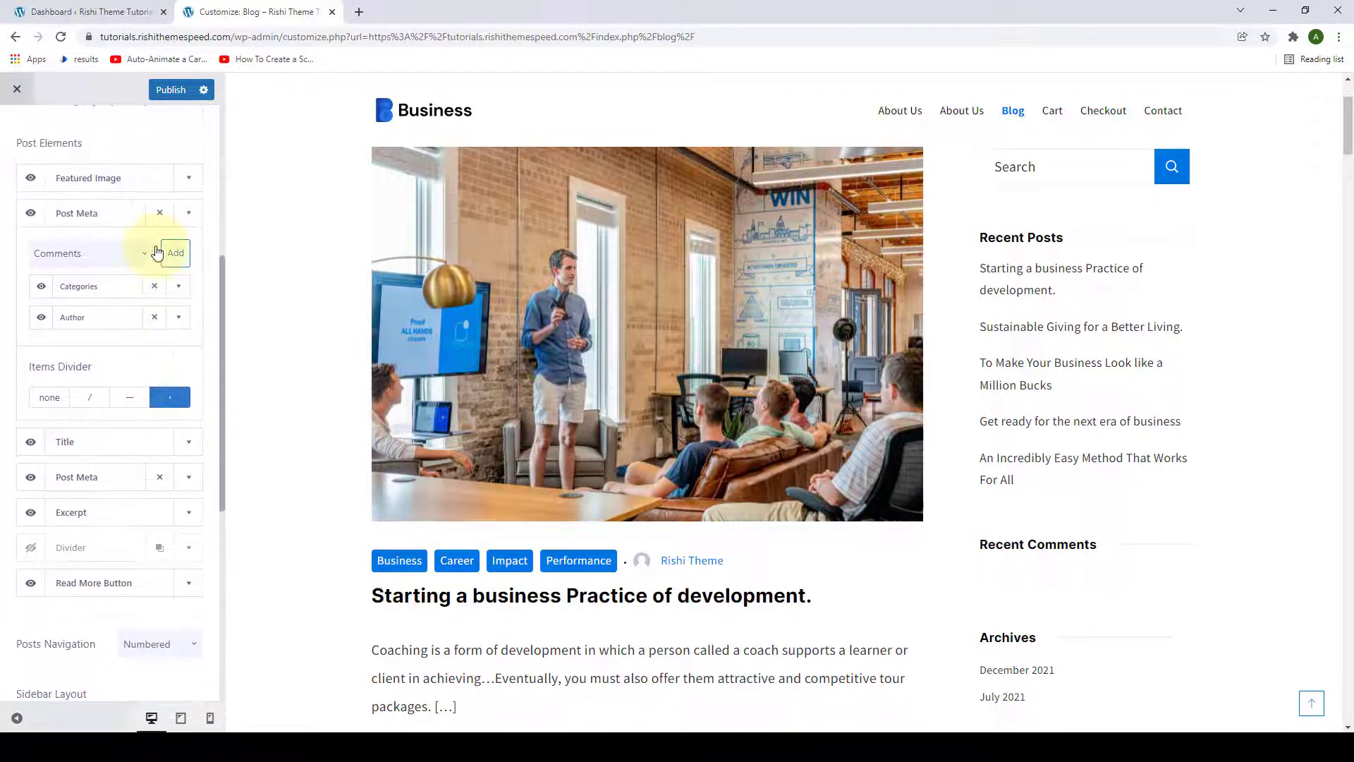
{"action": "left_click", "coordinate": [133, 323]}
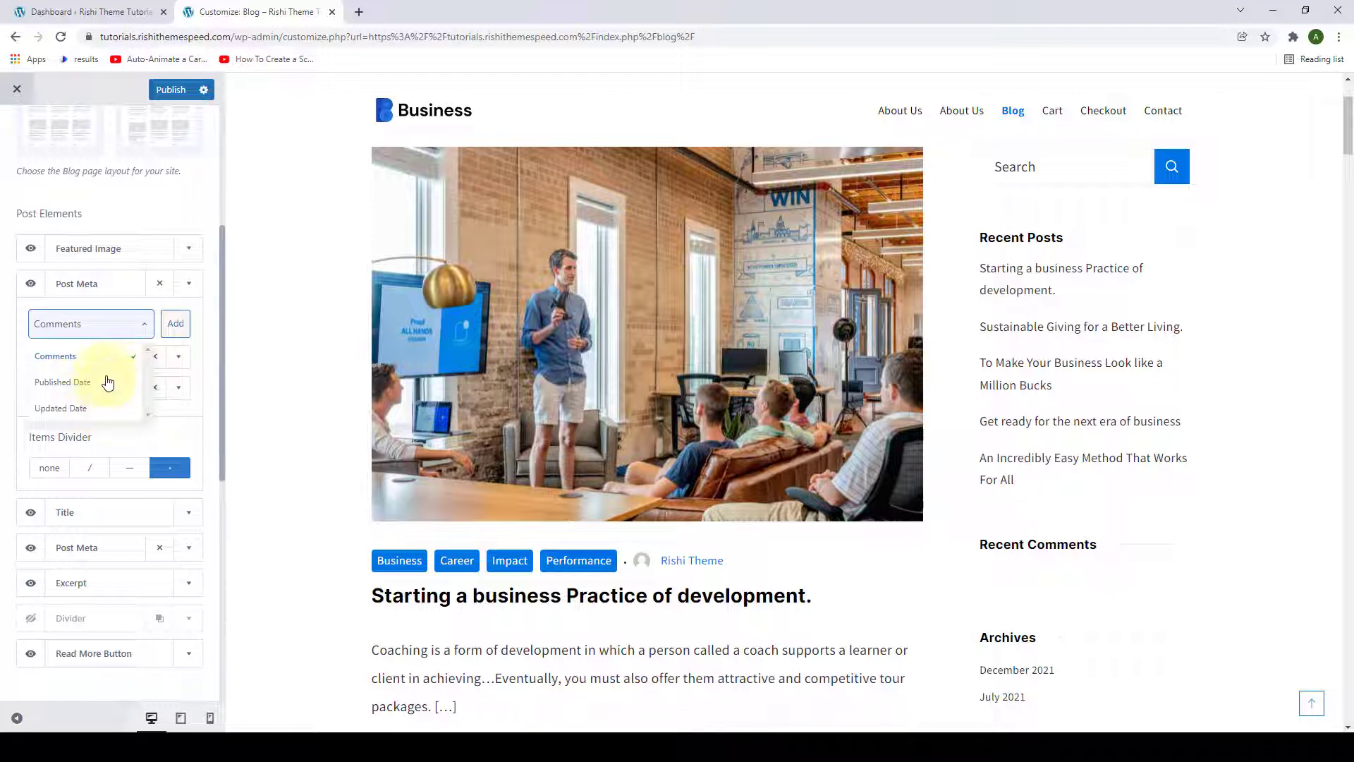
{"action": "left_click", "coordinate": [214, 319]}
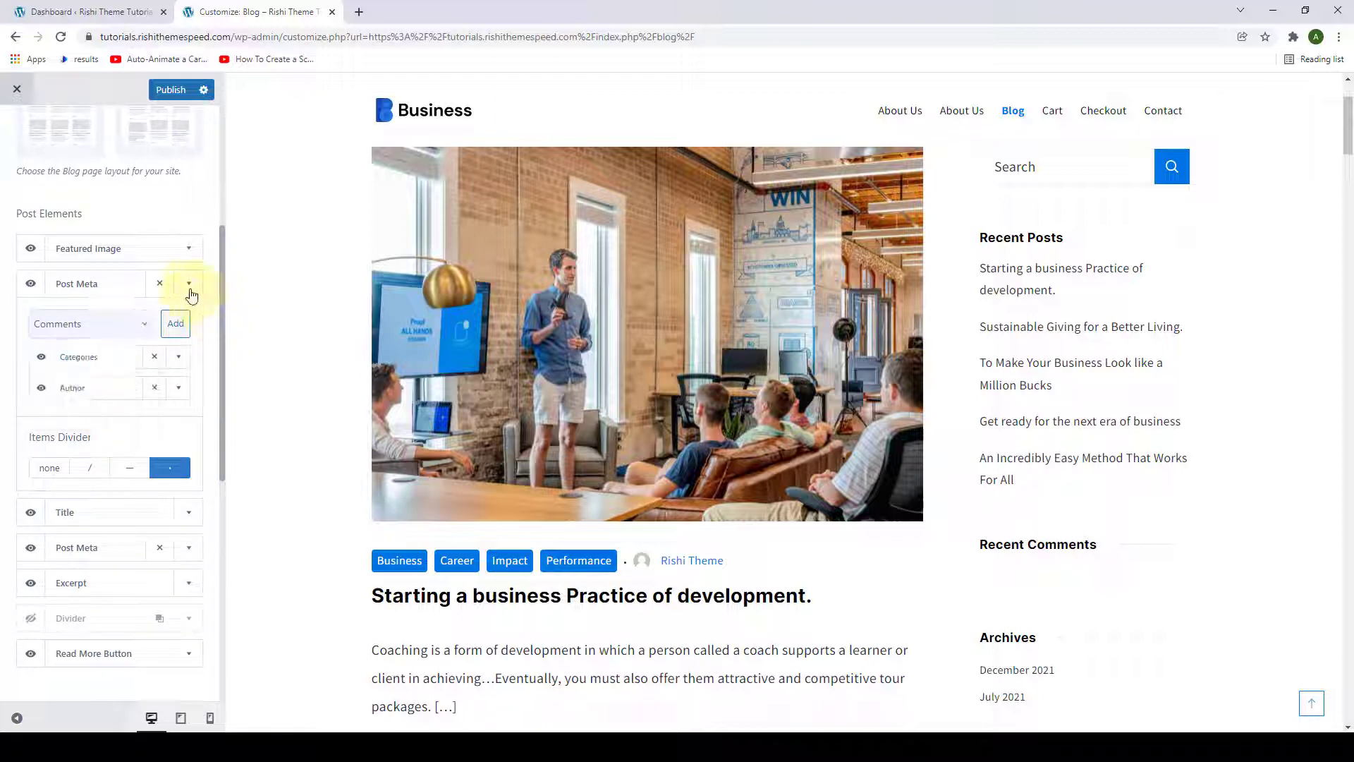
{"action": "left_click", "coordinate": [189, 288]}
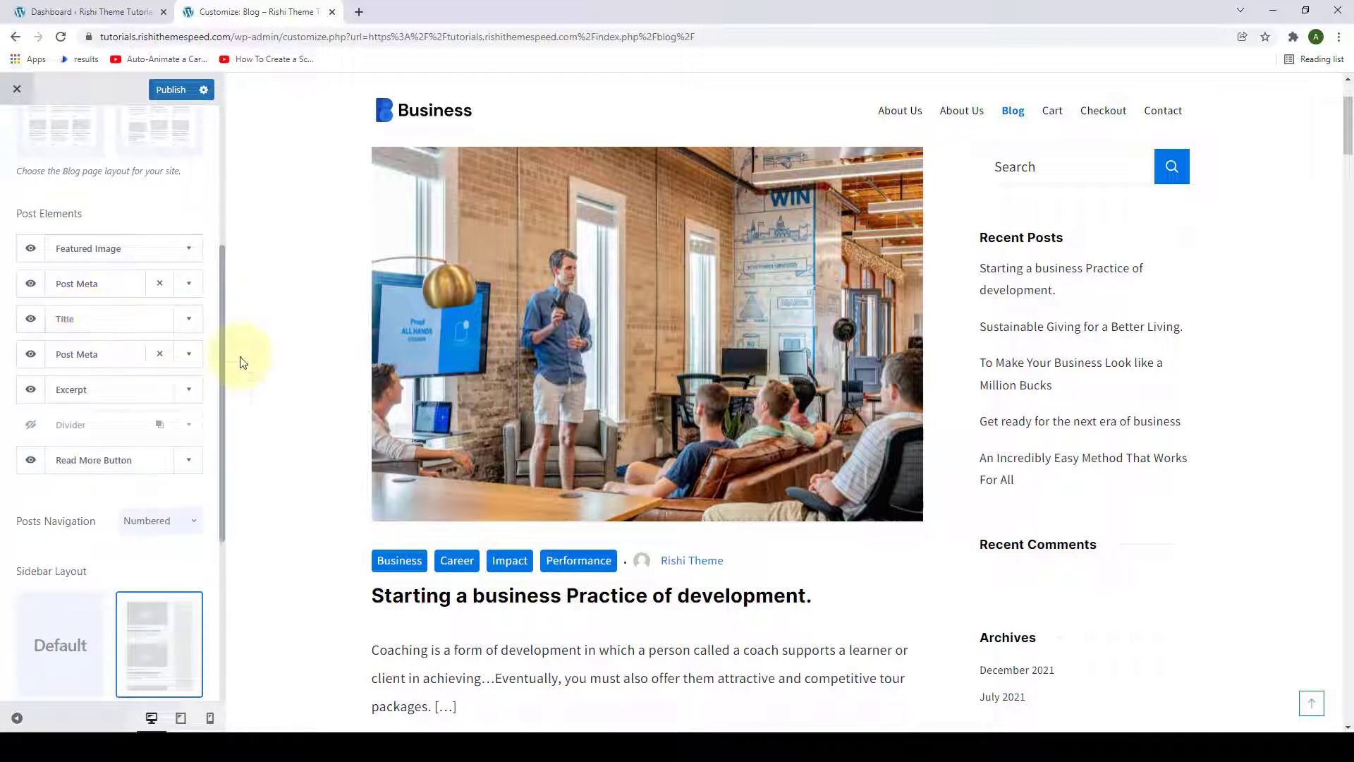
Step: Expand the Title element's options and review the available heading tags, keeping H2
{"action": "scroll", "coordinate": [254, 370], "scroll_direction": "down", "scroll_amount": 3}
{"action": "scroll", "coordinate": [258, 373], "scroll_direction": "up", "scroll_amount": 1}
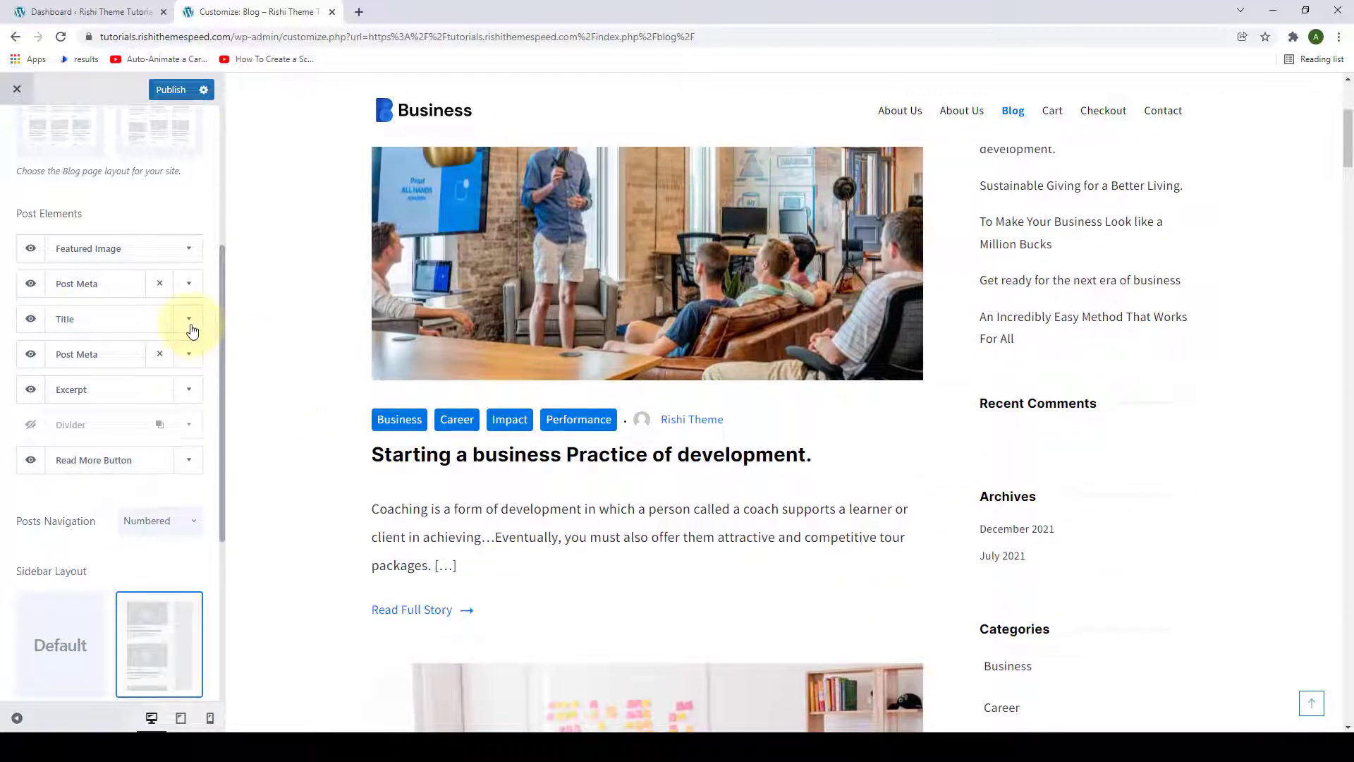
{"action": "left_click", "coordinate": [189, 321]}
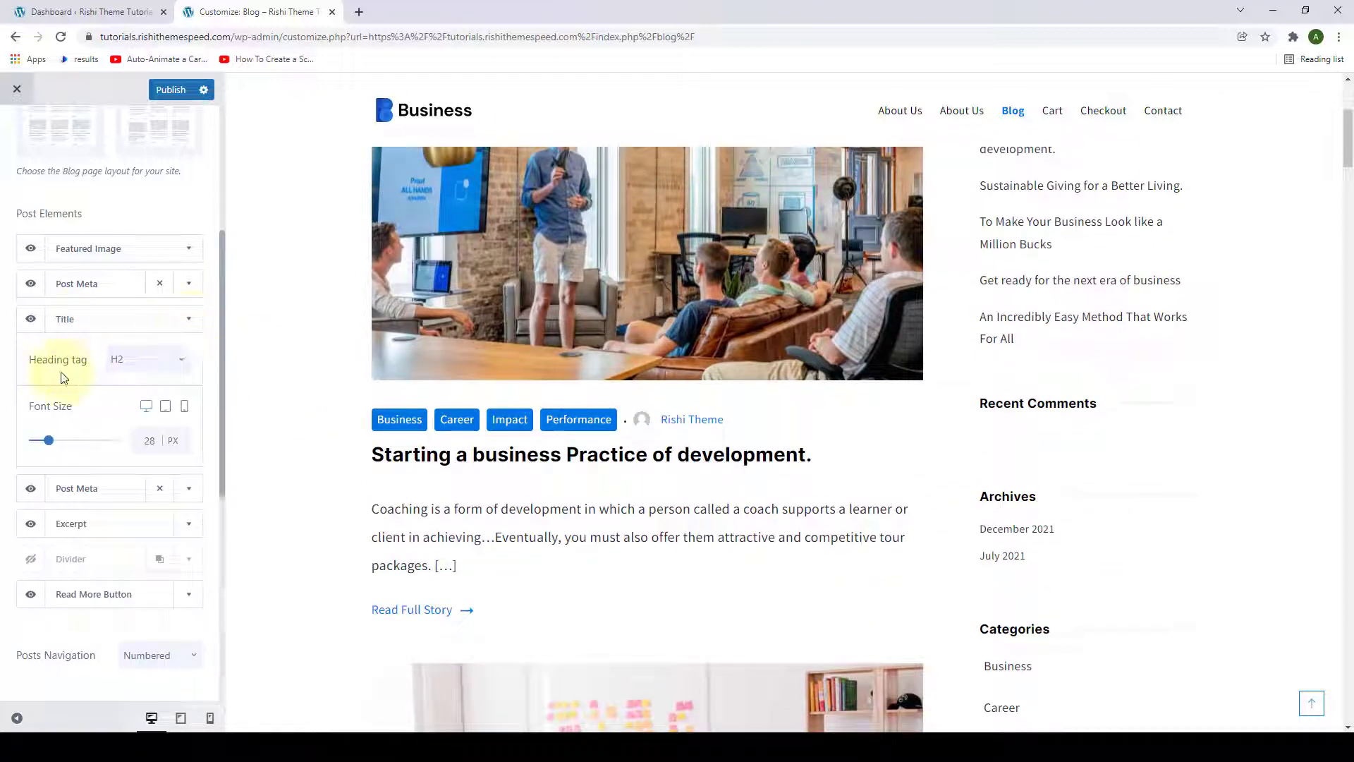
{"action": "left_click", "coordinate": [155, 376]}
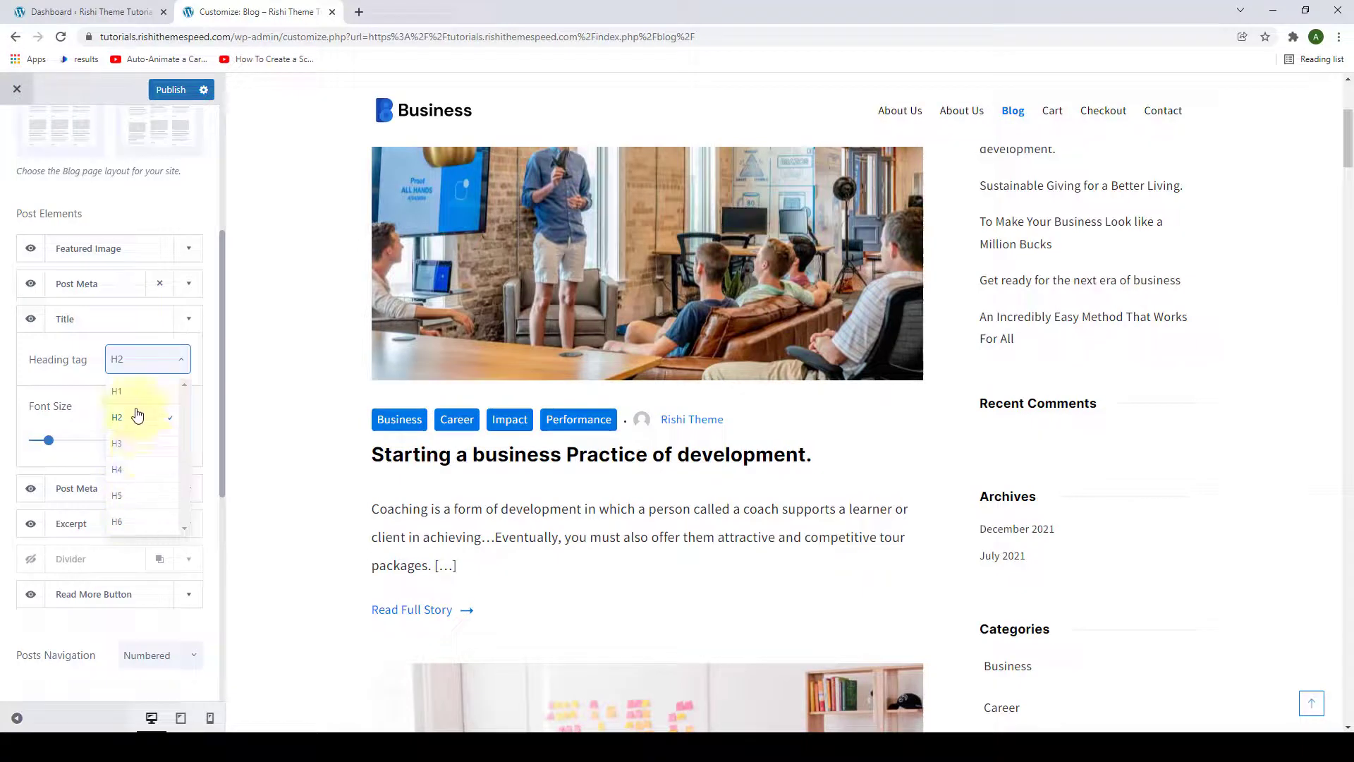
{"action": "left_click", "coordinate": [62, 380]}
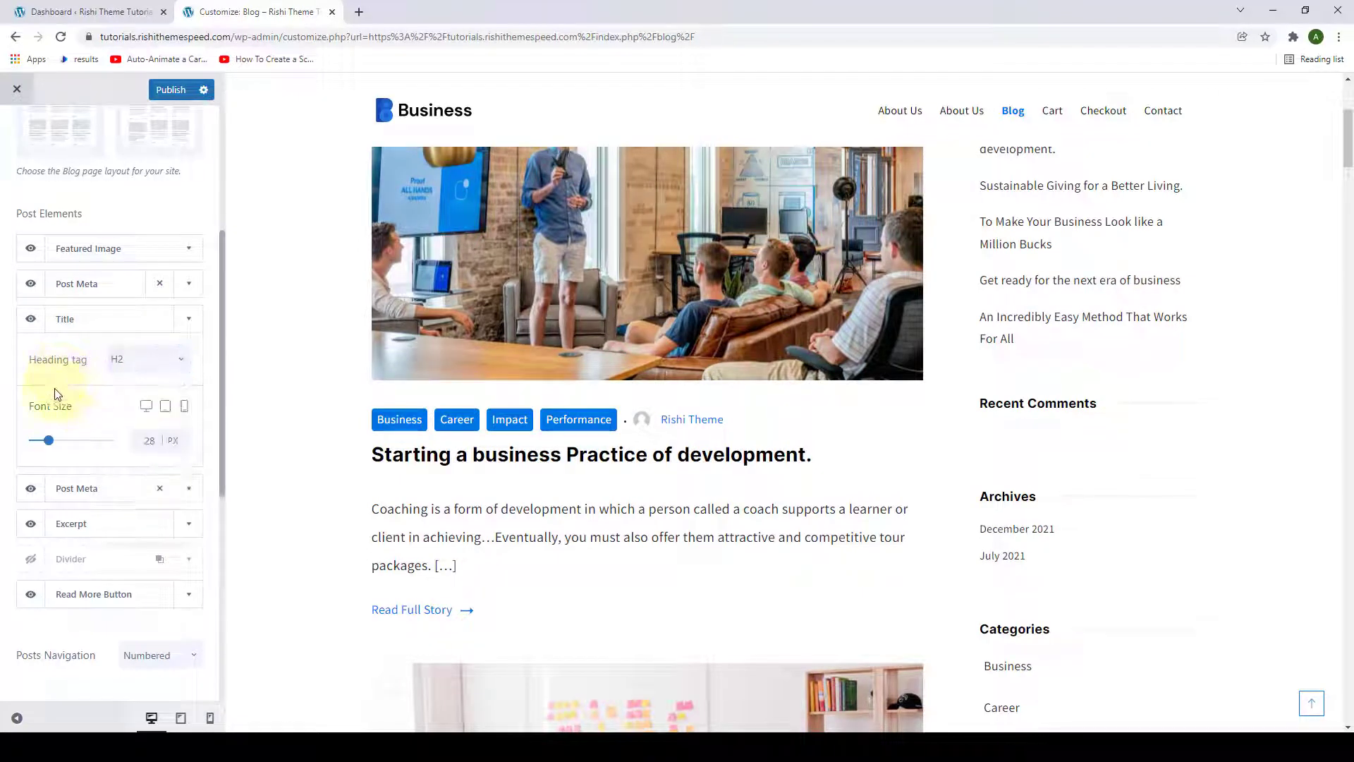
Step: Try post title font sizes of 51 px and 42 px, and set the desktop font size to 29 px
{"action": "left_click_drag", "start_coordinate": [48, 440], "coordinate": [60, 445]}
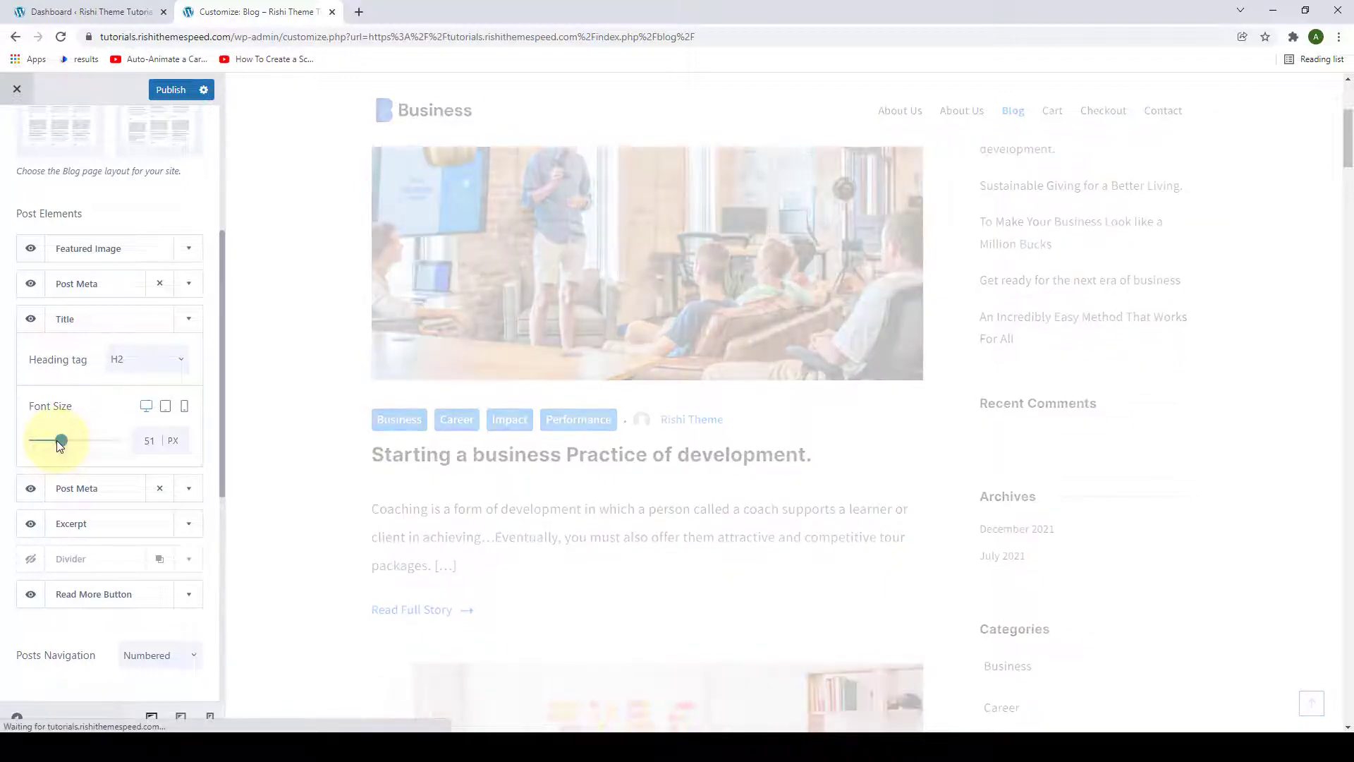
{"action": "left_click_drag", "start_coordinate": [59, 445], "coordinate": [55, 446]}
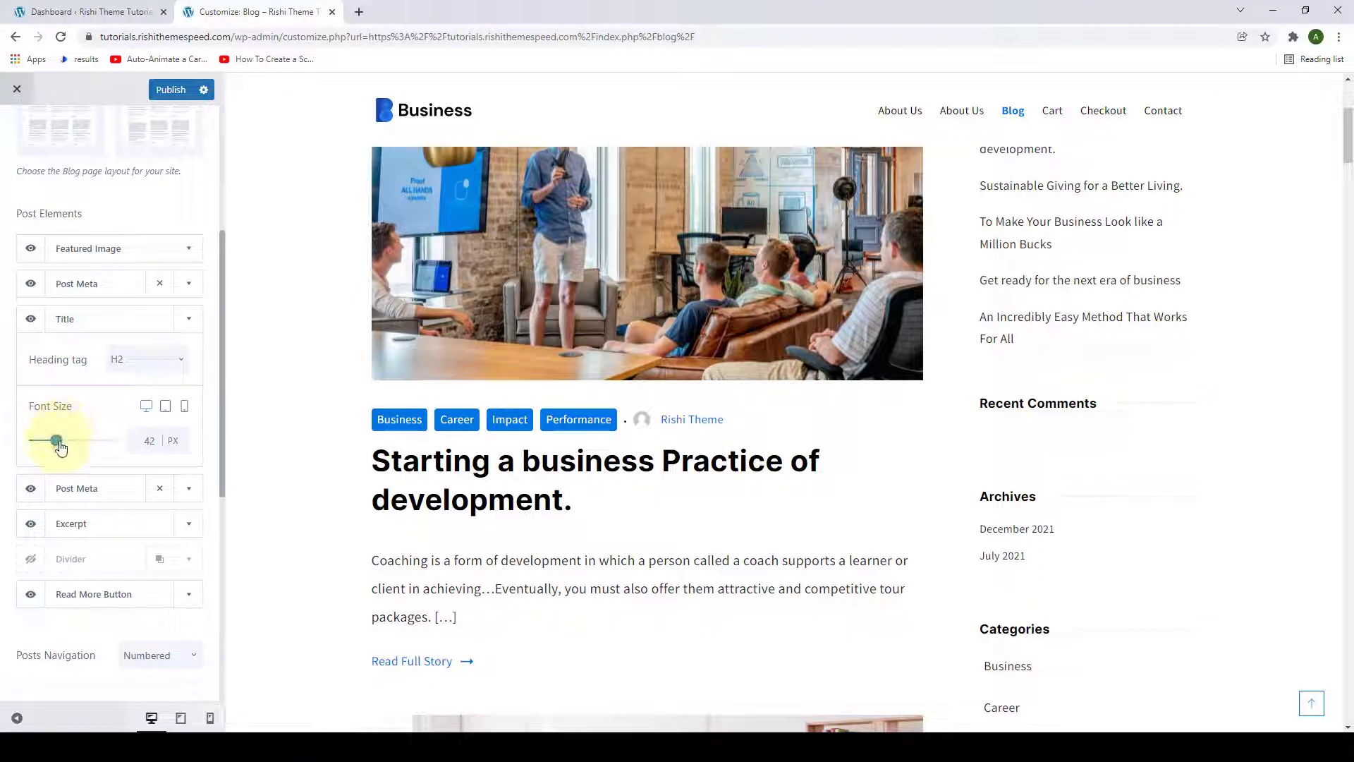
{"action": "left_click_drag", "start_coordinate": [55, 441], "coordinate": [49, 445]}
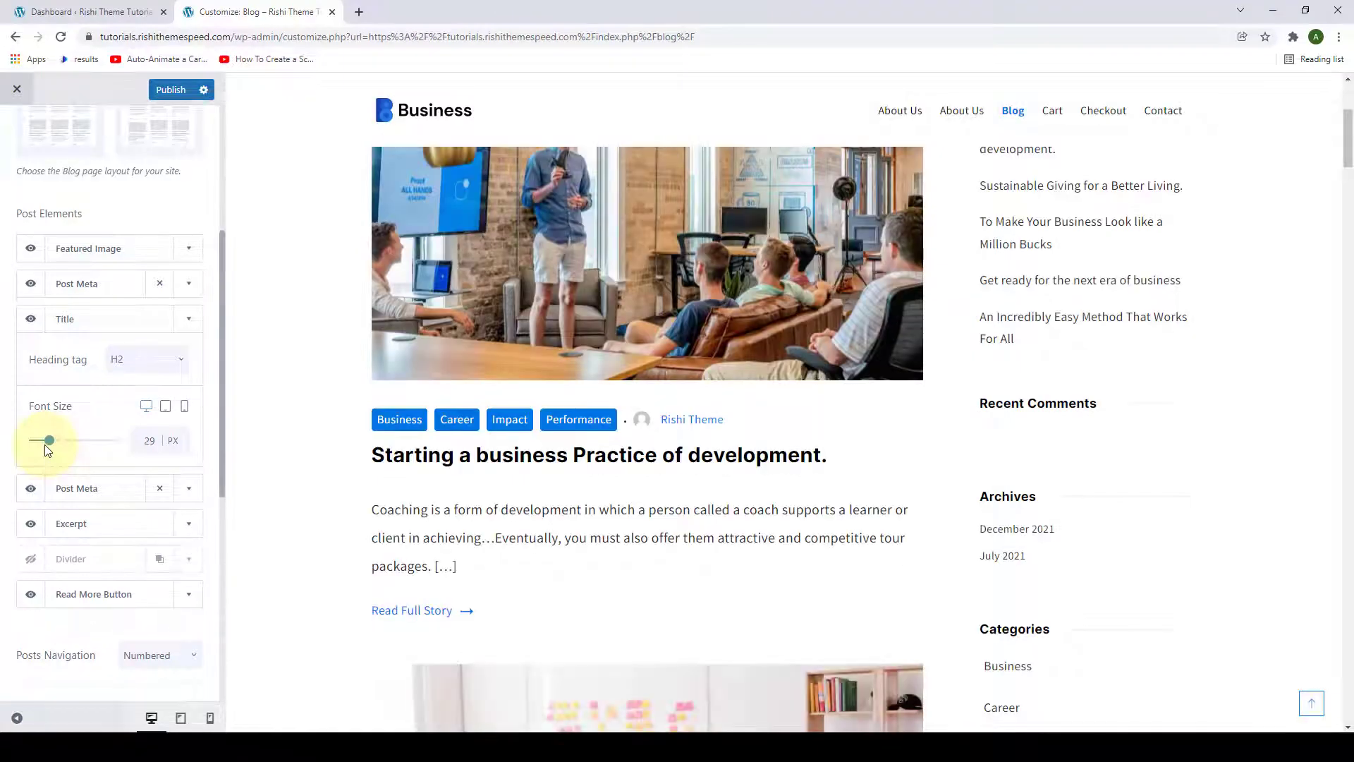
Step: Set the post title font size for tablet to 58 px and check the titles in the tablet preview
{"action": "left_click", "coordinate": [165, 407]}
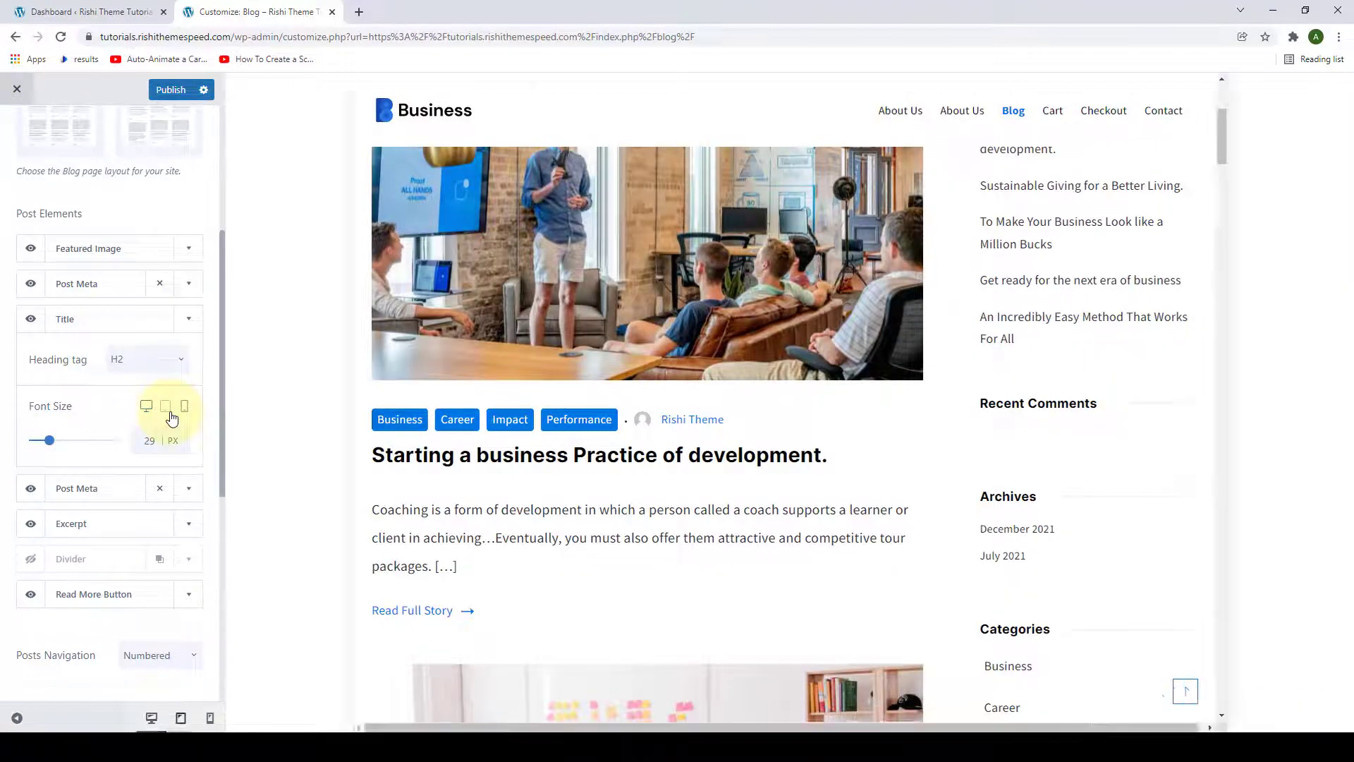
{"action": "mouse_move", "coordinate": [52, 442]}
{"action": "left_mouse_down"}
{"action": "mouse_move", "coordinate": [77, 444]}
{"action": "mouse_move", "coordinate": [62, 445]}
{"action": "left_mouse_up"}
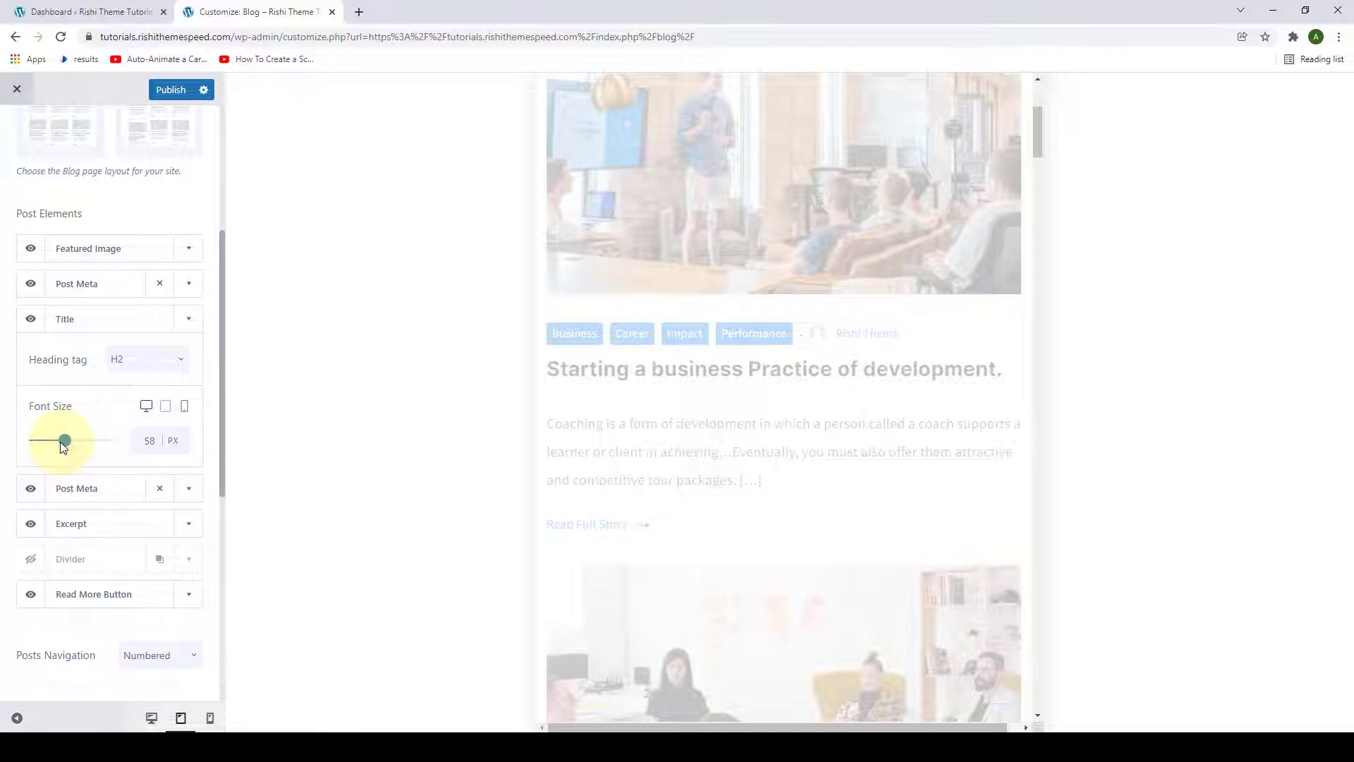
{"action": "scroll", "coordinate": [721, 398], "scroll_direction": "down", "scroll_amount": 8}
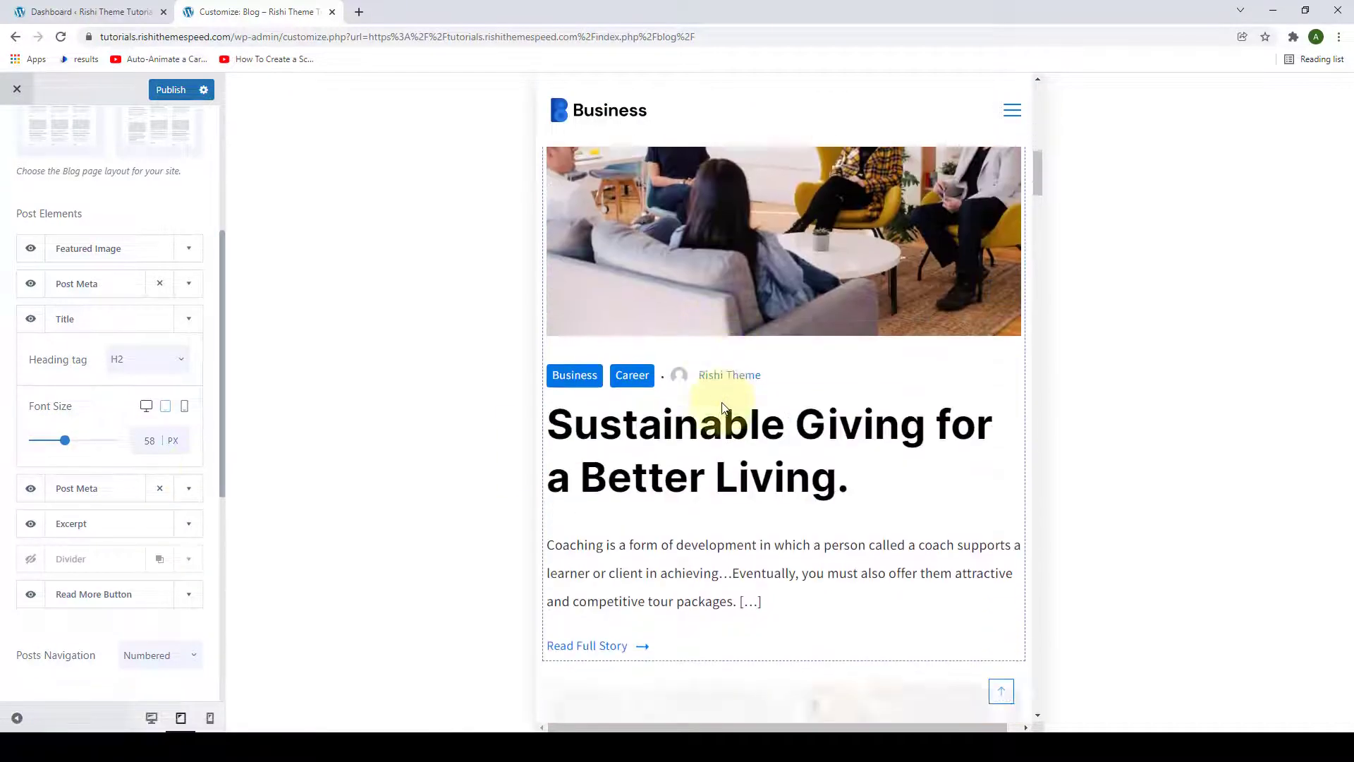
{"action": "scroll", "coordinate": [720, 410], "scroll_direction": "up", "scroll_amount": 5}
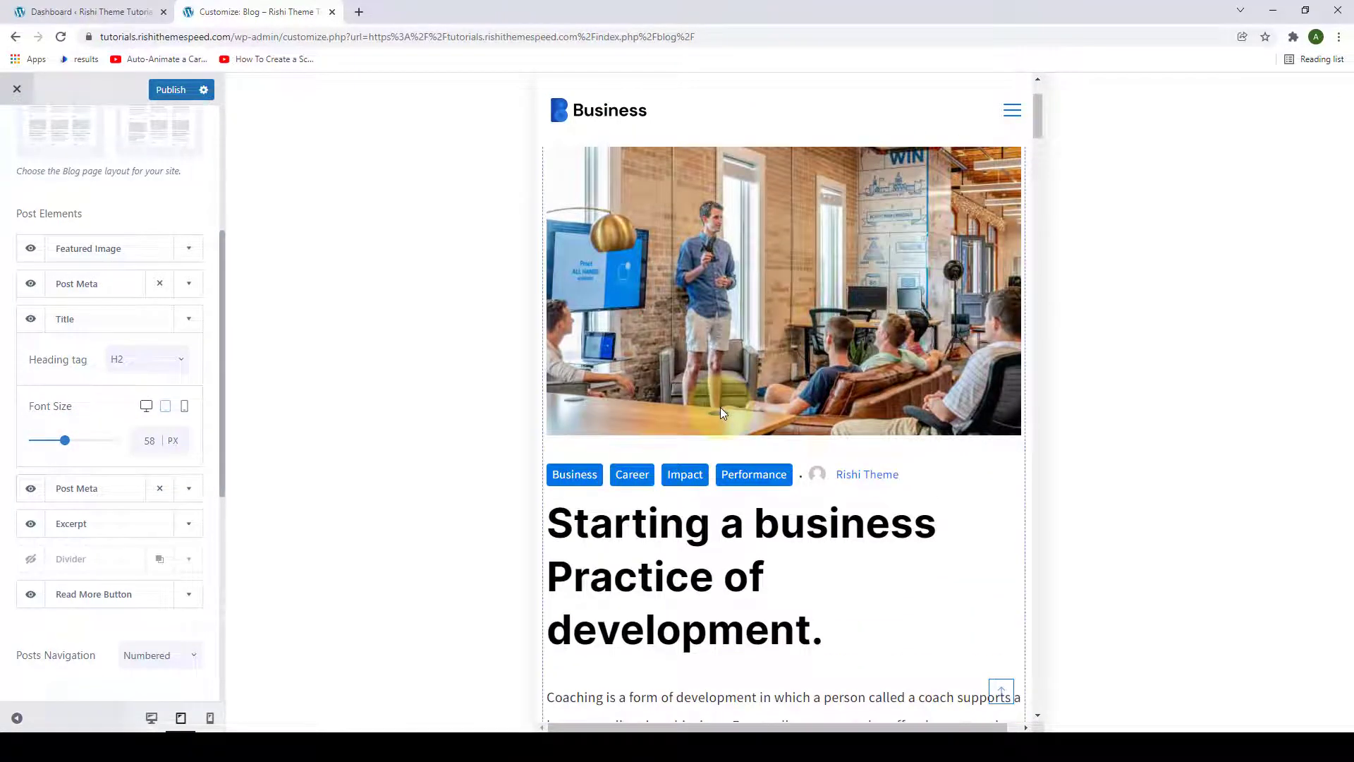
Step: Set the post title font size for mobile to 49 px and check the titles in the mobile preview
{"action": "left_click", "coordinate": [184, 406]}
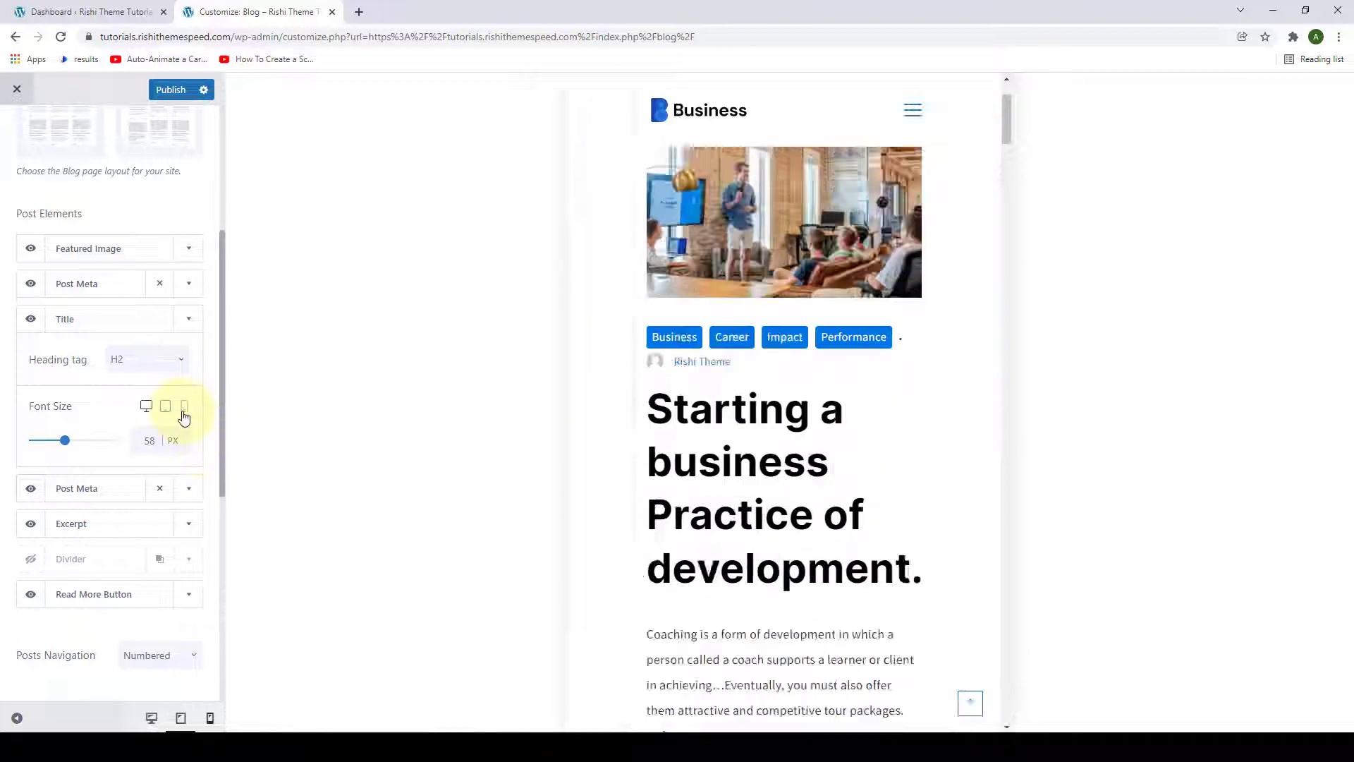
{"action": "left_click_drag", "start_coordinate": [70, 446], "coordinate": [57, 449]}
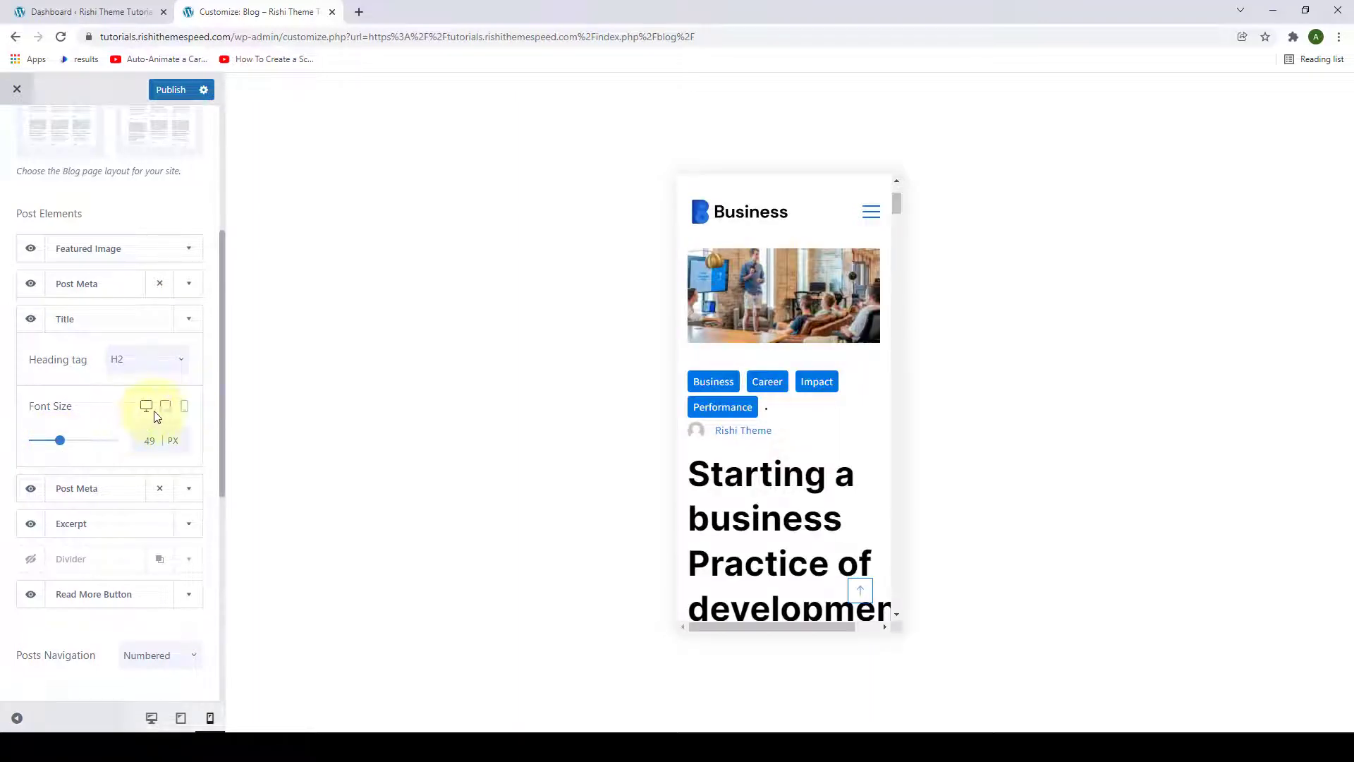
{"action": "scroll", "coordinate": [791, 398], "scroll_direction": "down", "scroll_amount": 12}
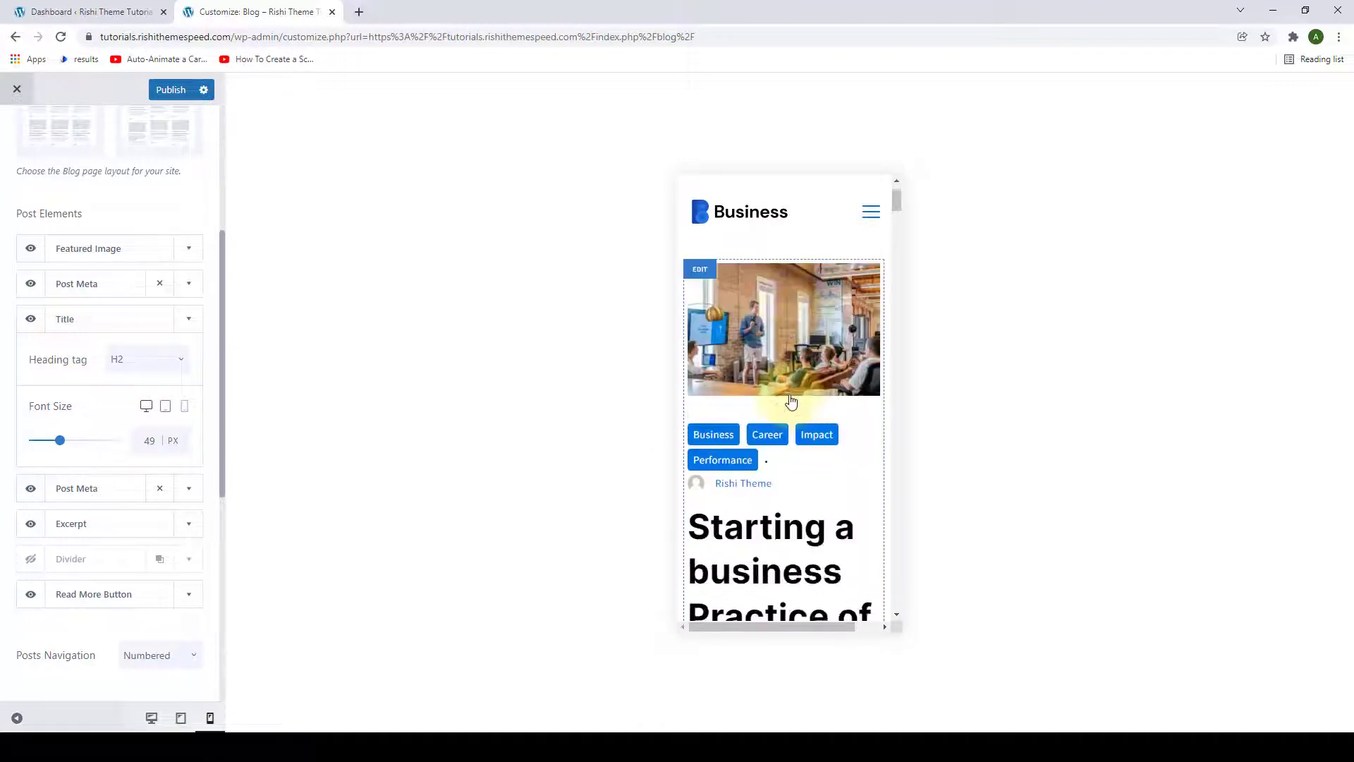
{"action": "scroll", "coordinate": [787, 409], "scroll_direction": "up", "scroll_amount": 15}
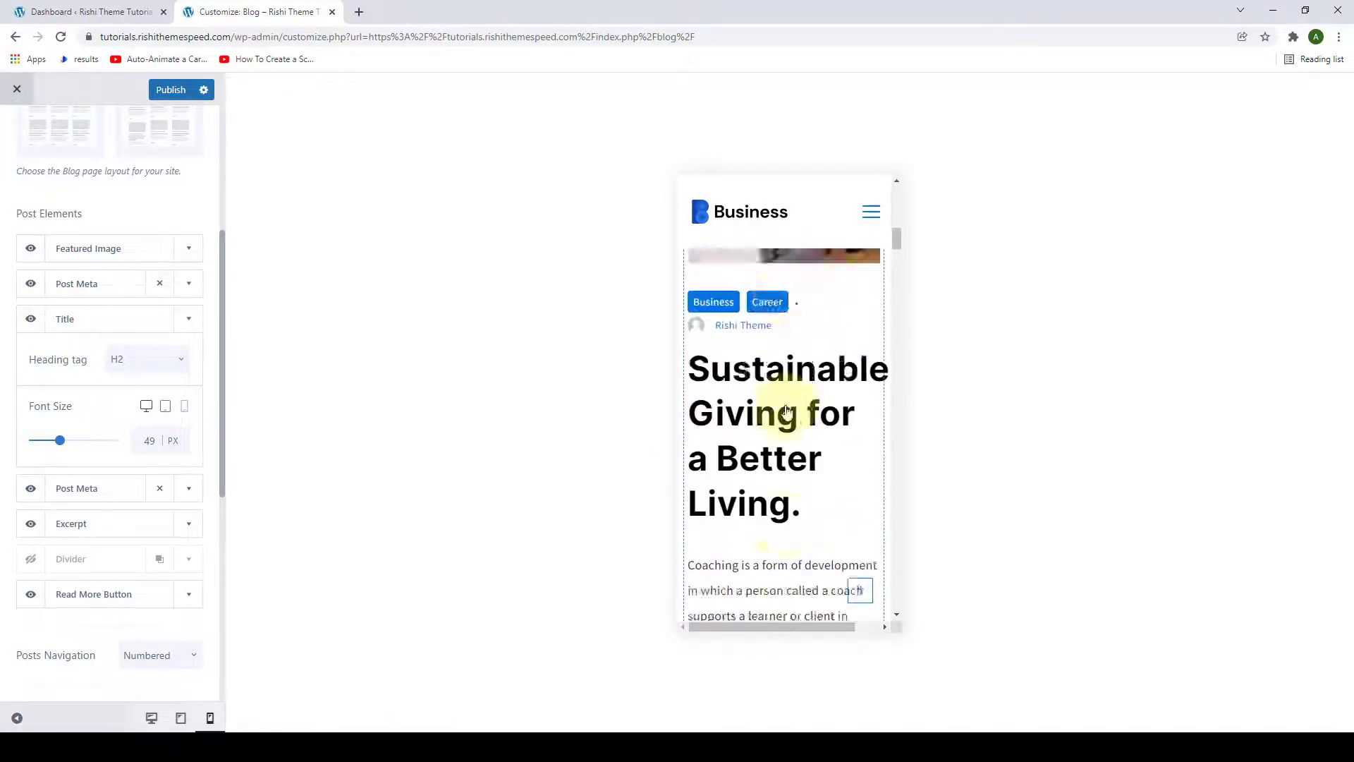
Step: Return to the desktop view, set the post title font size to 33 px, and collapse the Title element
{"action": "left_click", "coordinate": [165, 406]}
{"action": "left_click", "coordinate": [146, 407]}
{"action": "left_click", "coordinate": [150, 441]}
{"action": "key", "text": "Up"}
{"action": "key", "text": "Up"}
{"action": "key", "text": "Up"}
{"action": "key", "text": "Up"}
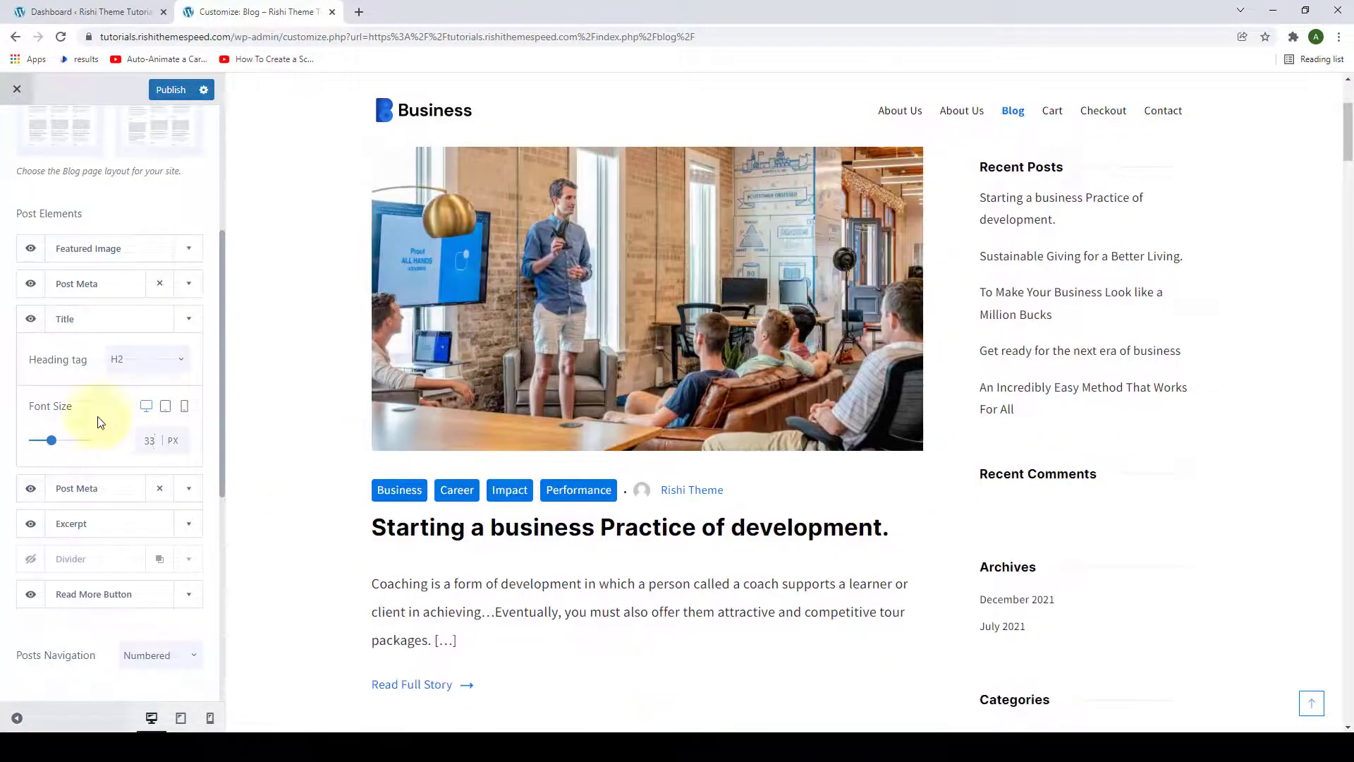
{"action": "left_click", "coordinate": [195, 323]}
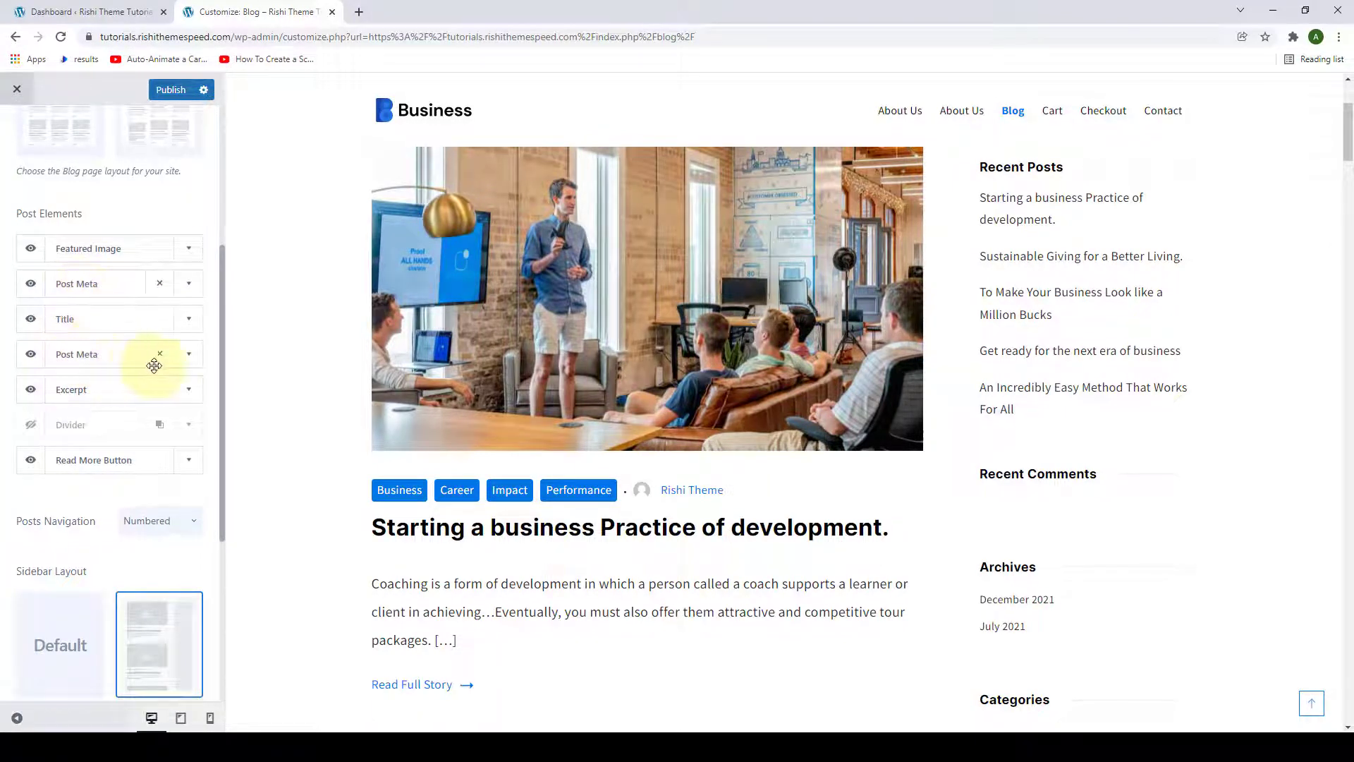
Step: Expand the second Post Meta element and make its Author and Published Date items visible
{"action": "left_click", "coordinate": [184, 360]}
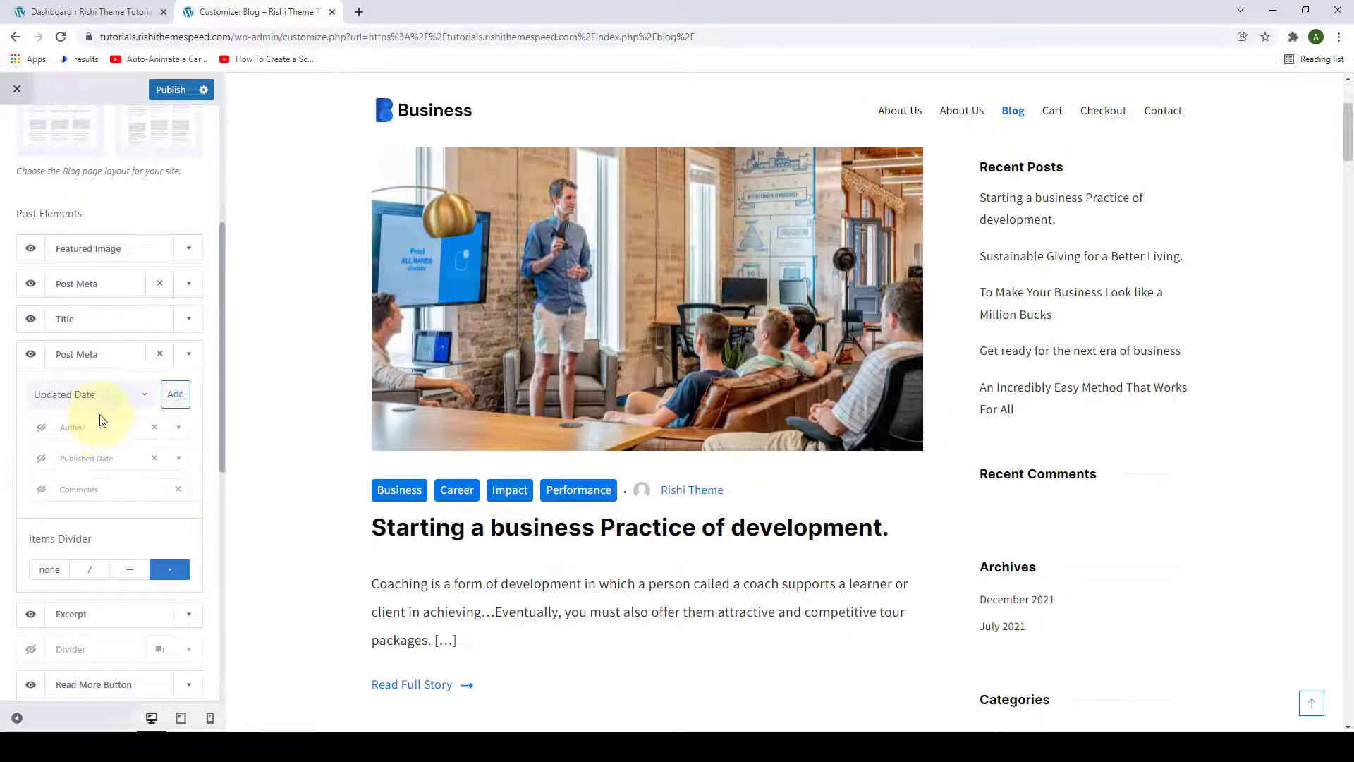
{"action": "scroll", "coordinate": [306, 419], "scroll_direction": "down", "scroll_amount": 2}
{"action": "scroll", "coordinate": [306, 419], "scroll_direction": "up", "scroll_amount": 1}
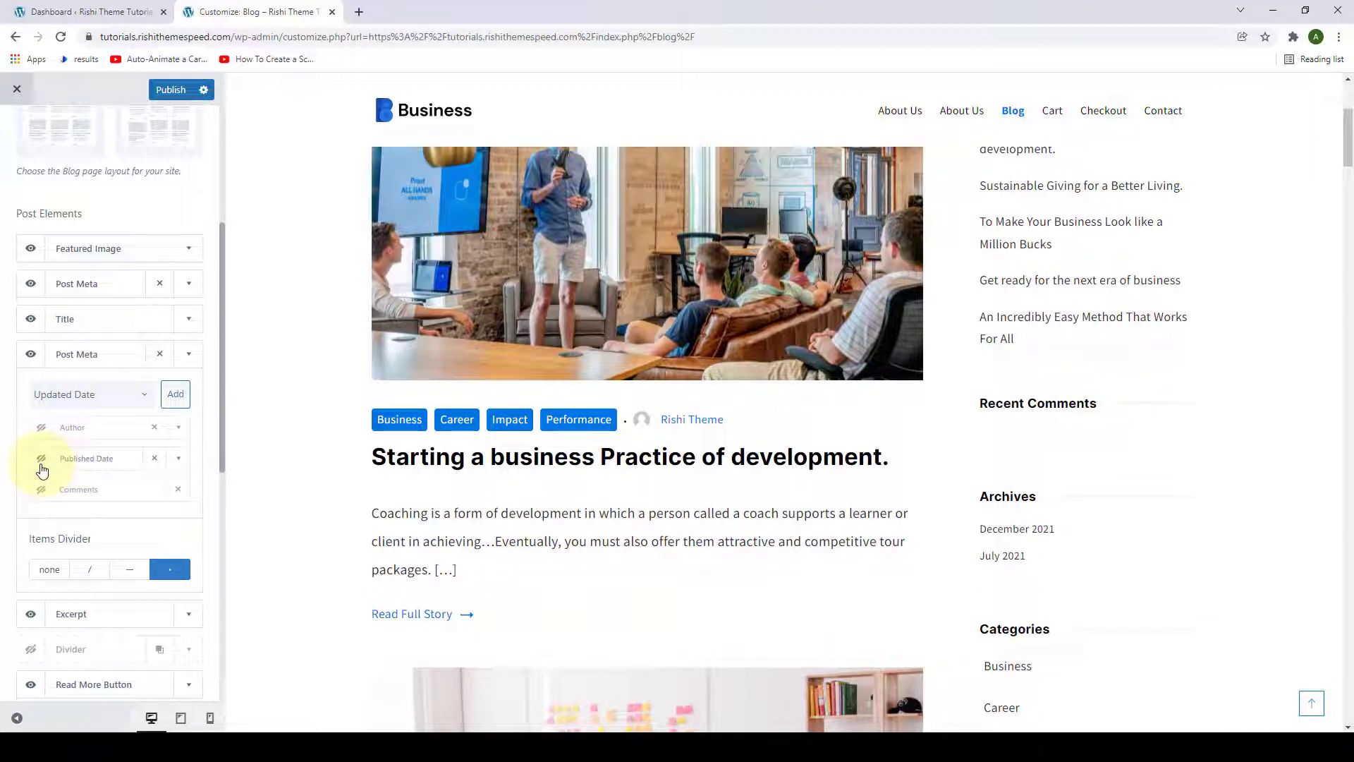
{"action": "left_click", "coordinate": [41, 427]}
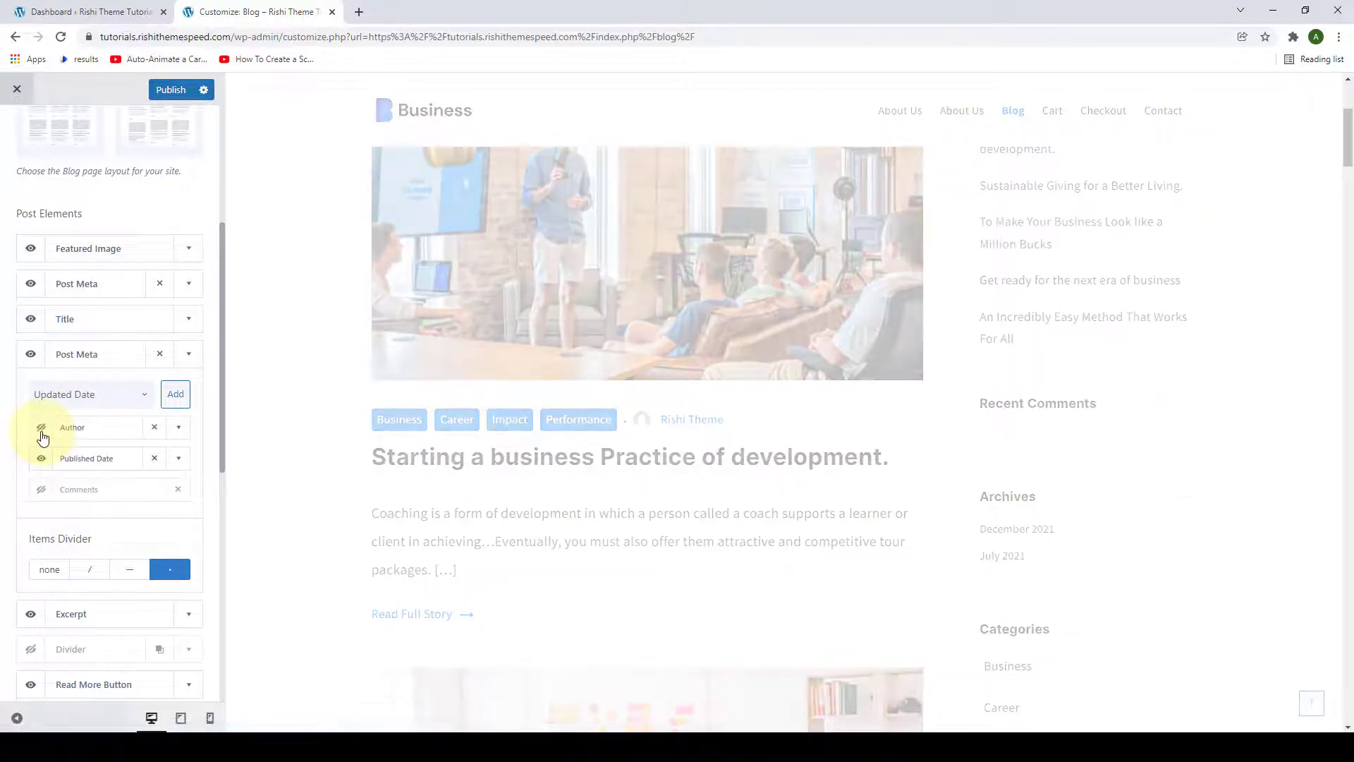
{"action": "left_click", "coordinate": [42, 458]}
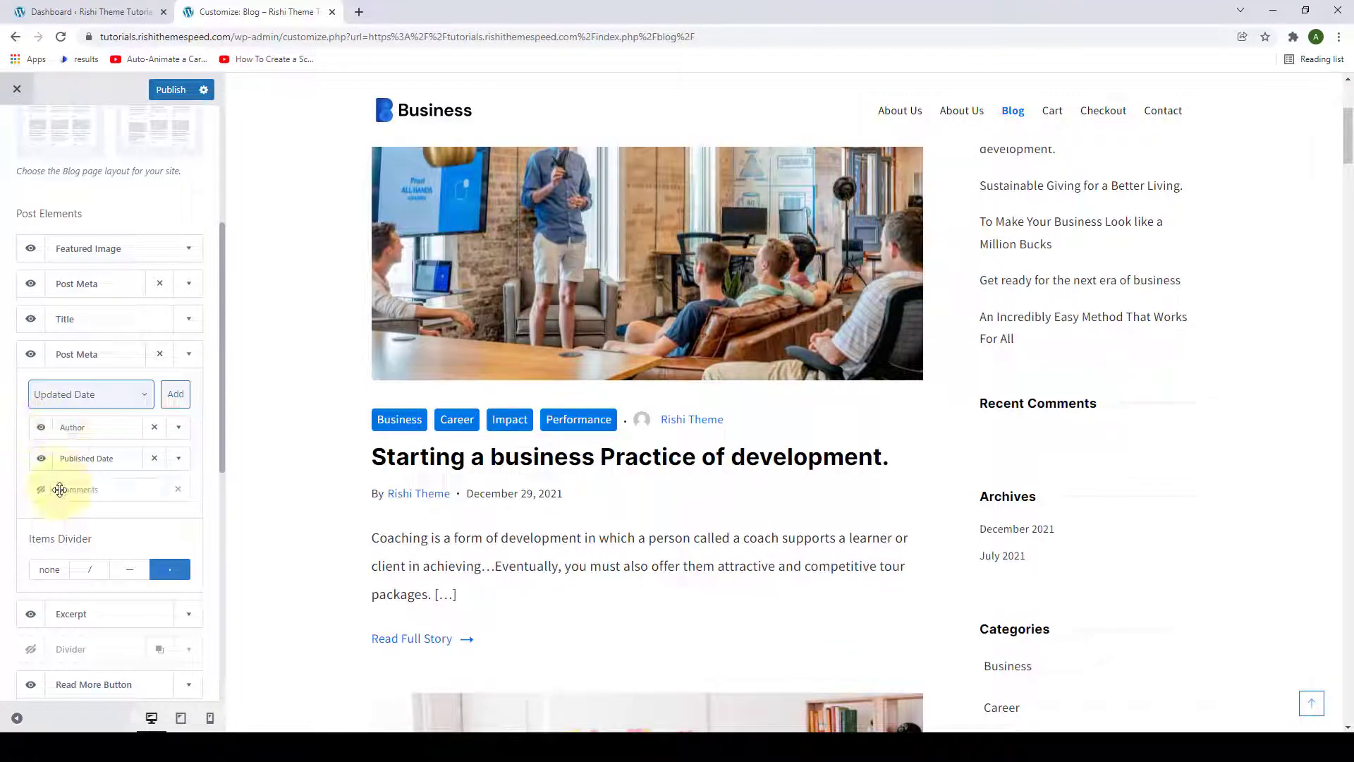
Step: Add the Updated Date item to the second Post Meta element and remove its Author item
{"action": "left_click", "coordinate": [146, 399]}
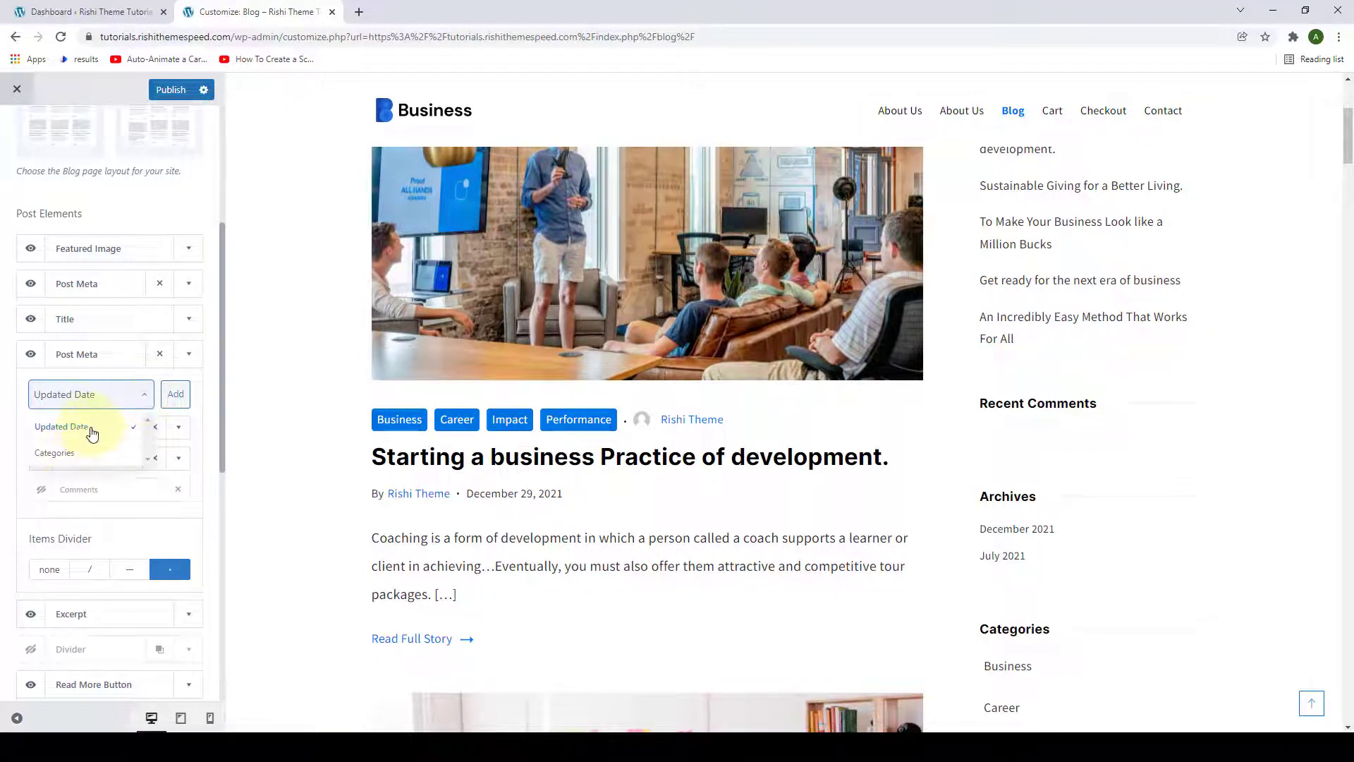
{"action": "left_click", "coordinate": [136, 396]}
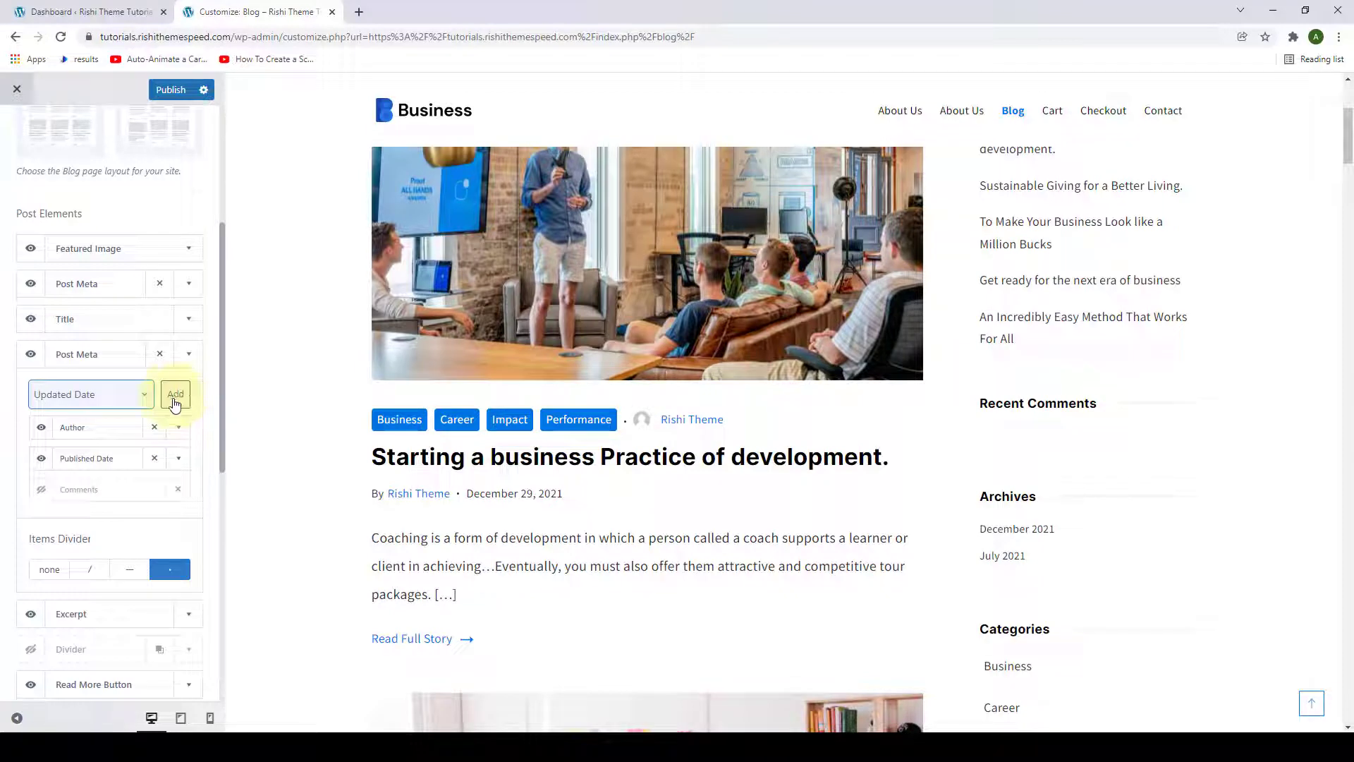
{"action": "left_click", "coordinate": [102, 401]}
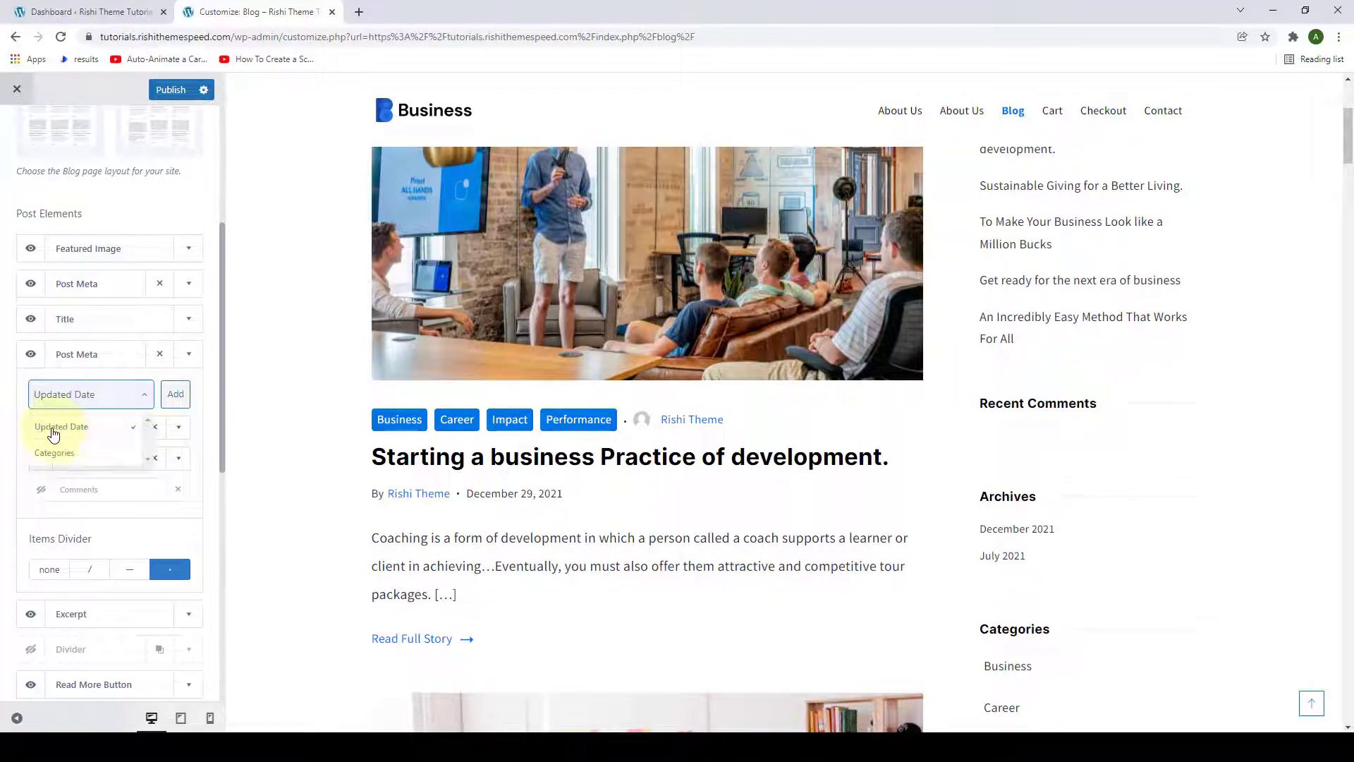
{"action": "left_click", "coordinate": [94, 438]}
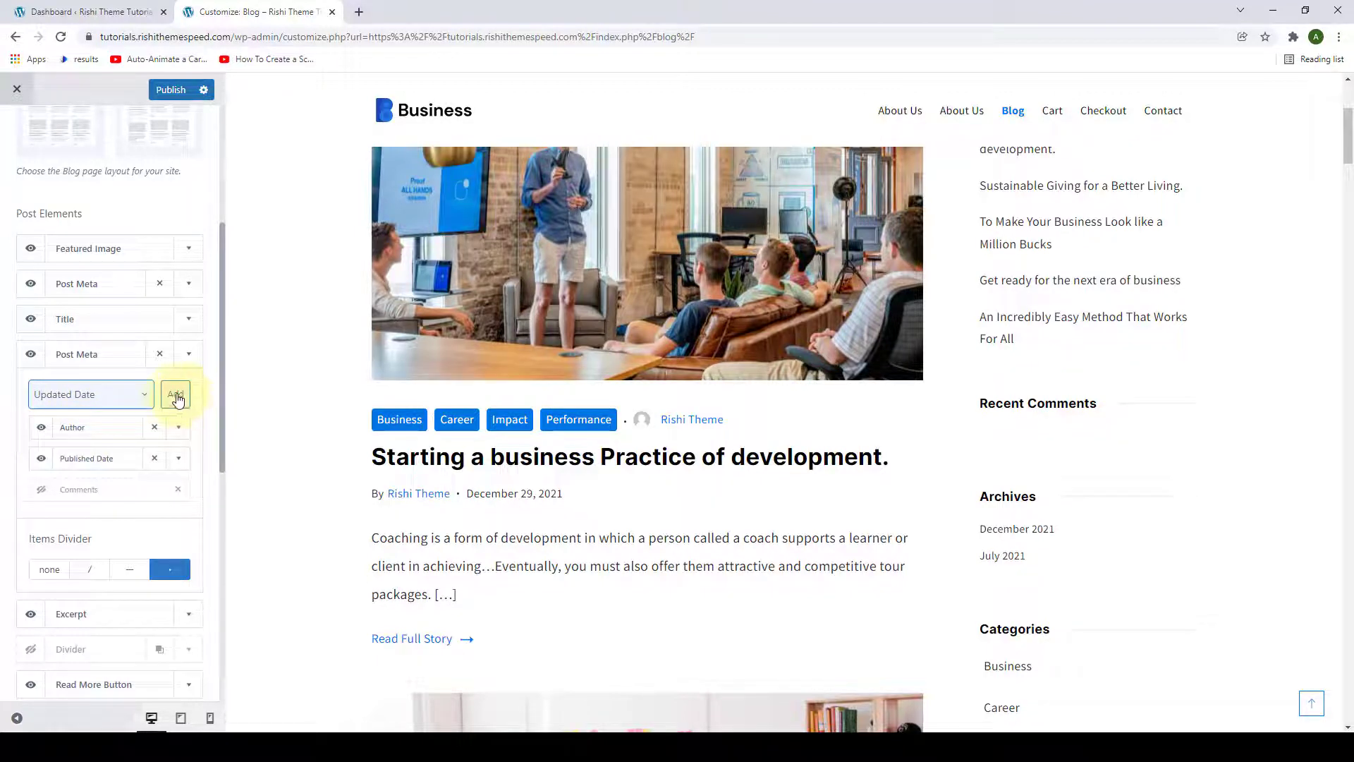
{"action": "left_click", "coordinate": [175, 396]}
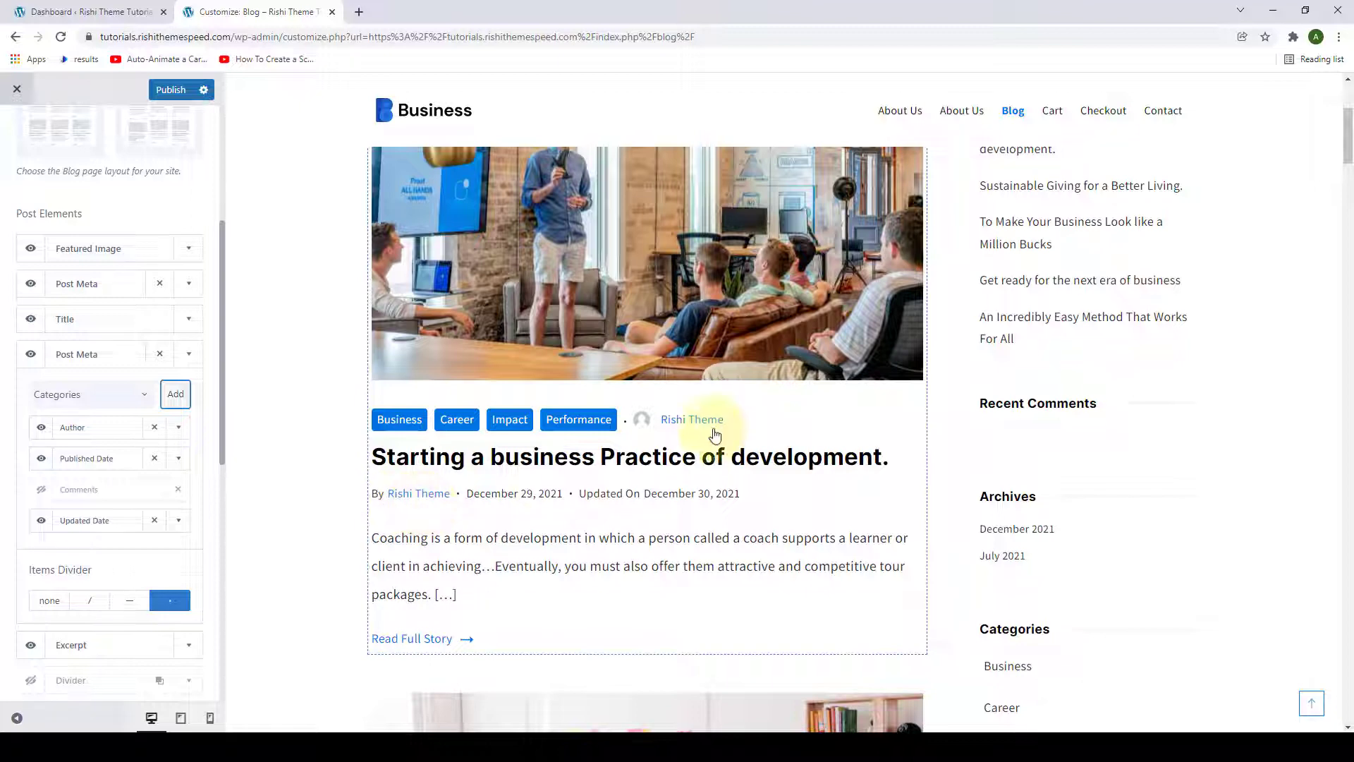
{"action": "left_click", "coordinate": [156, 430]}
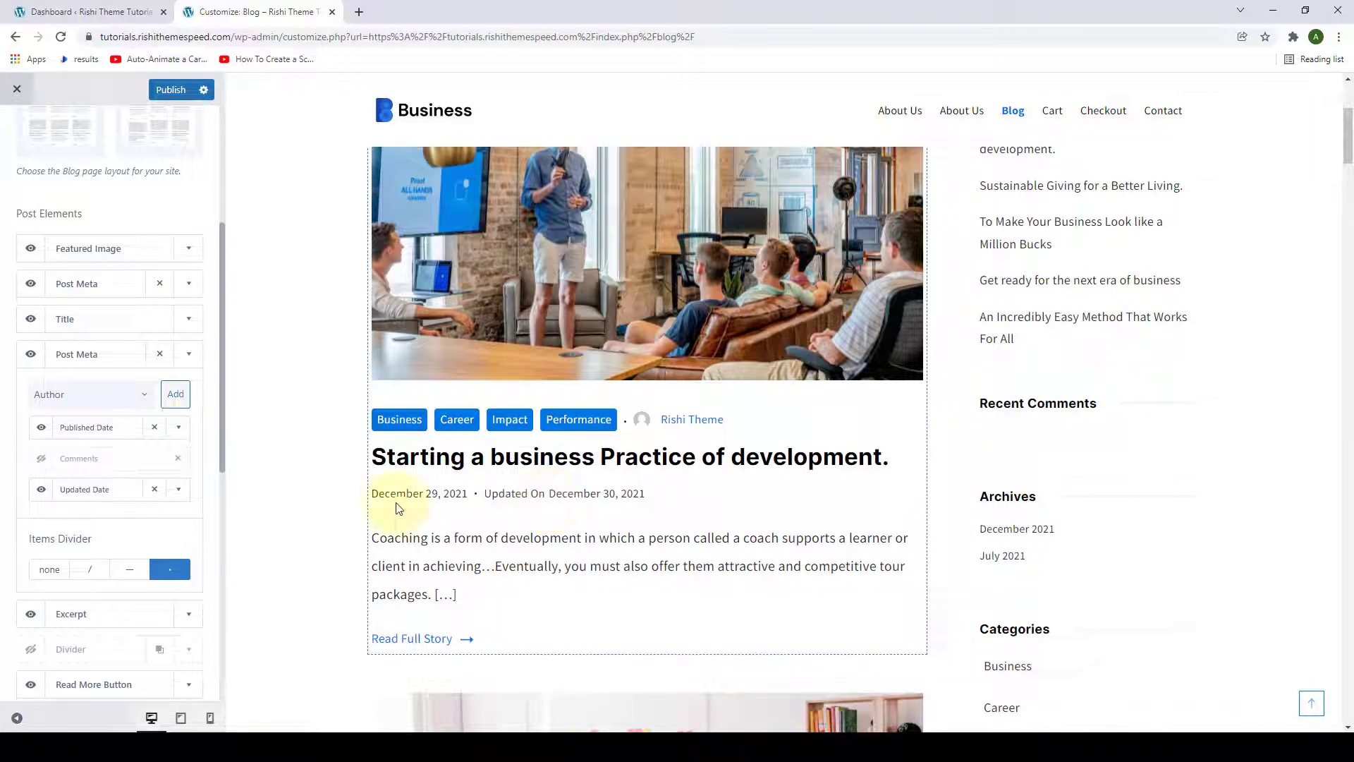
Step: Review the date format and label options of Published Date and Updated Date, and collapse the second Post Meta element
{"action": "scroll", "coordinate": [202, 423], "scroll_direction": "down", "scroll_amount": 1}
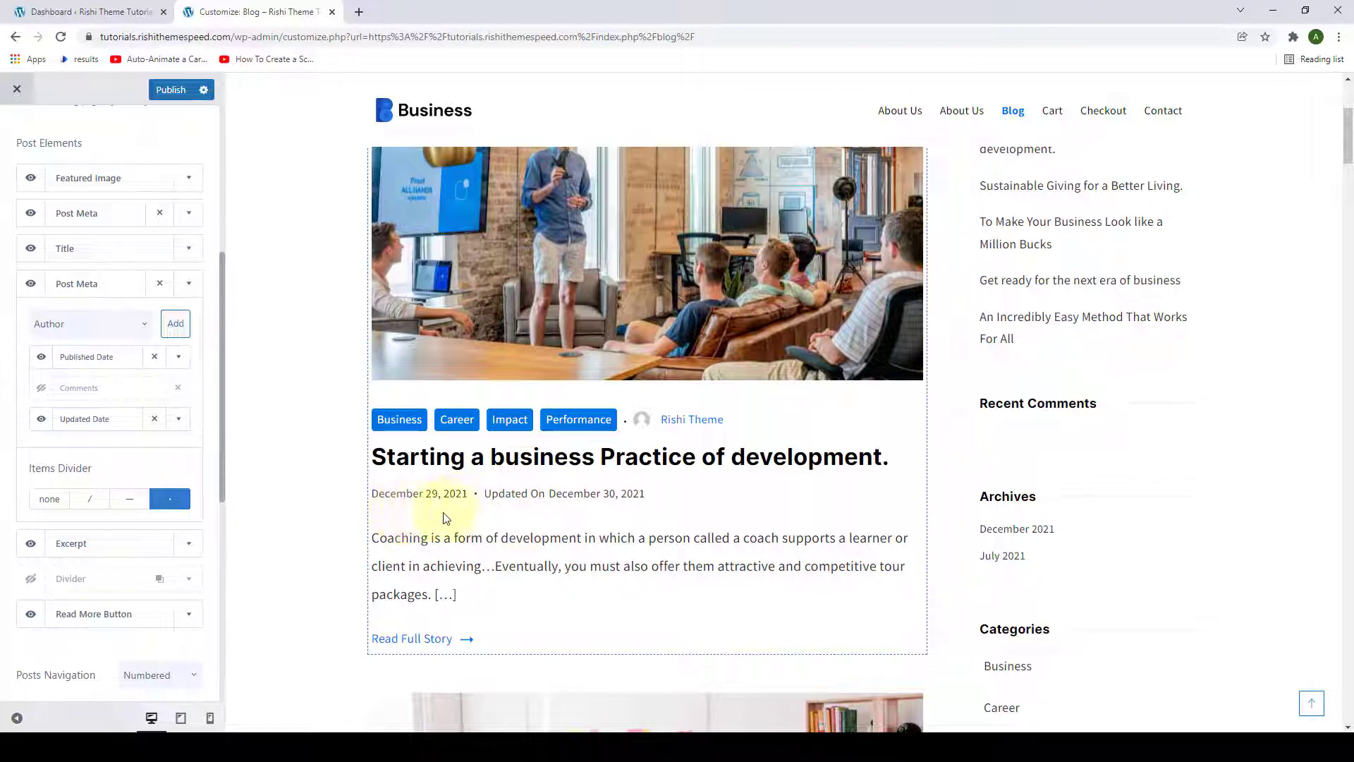
{"action": "left_click", "coordinate": [180, 357]}
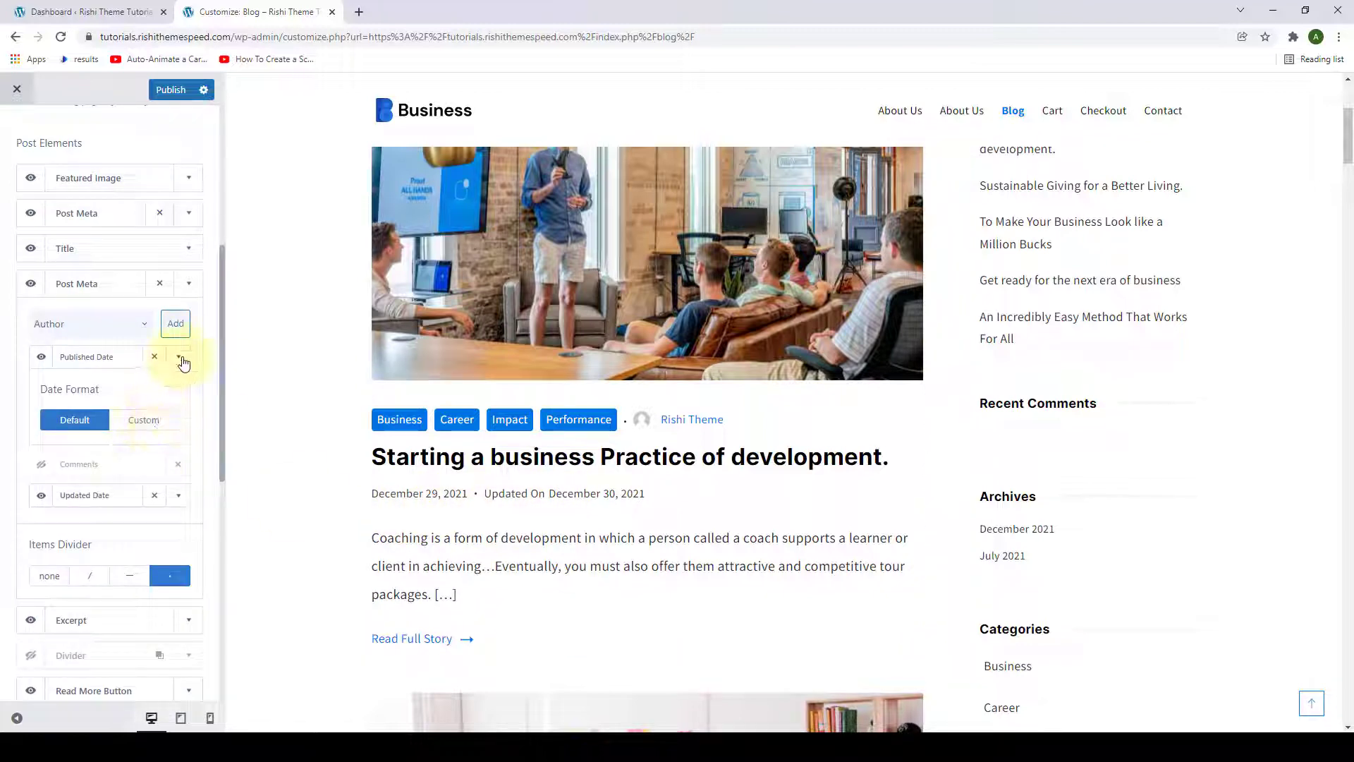
{"action": "left_click", "coordinate": [182, 358]}
{"action": "left_click", "coordinate": [180, 421]}
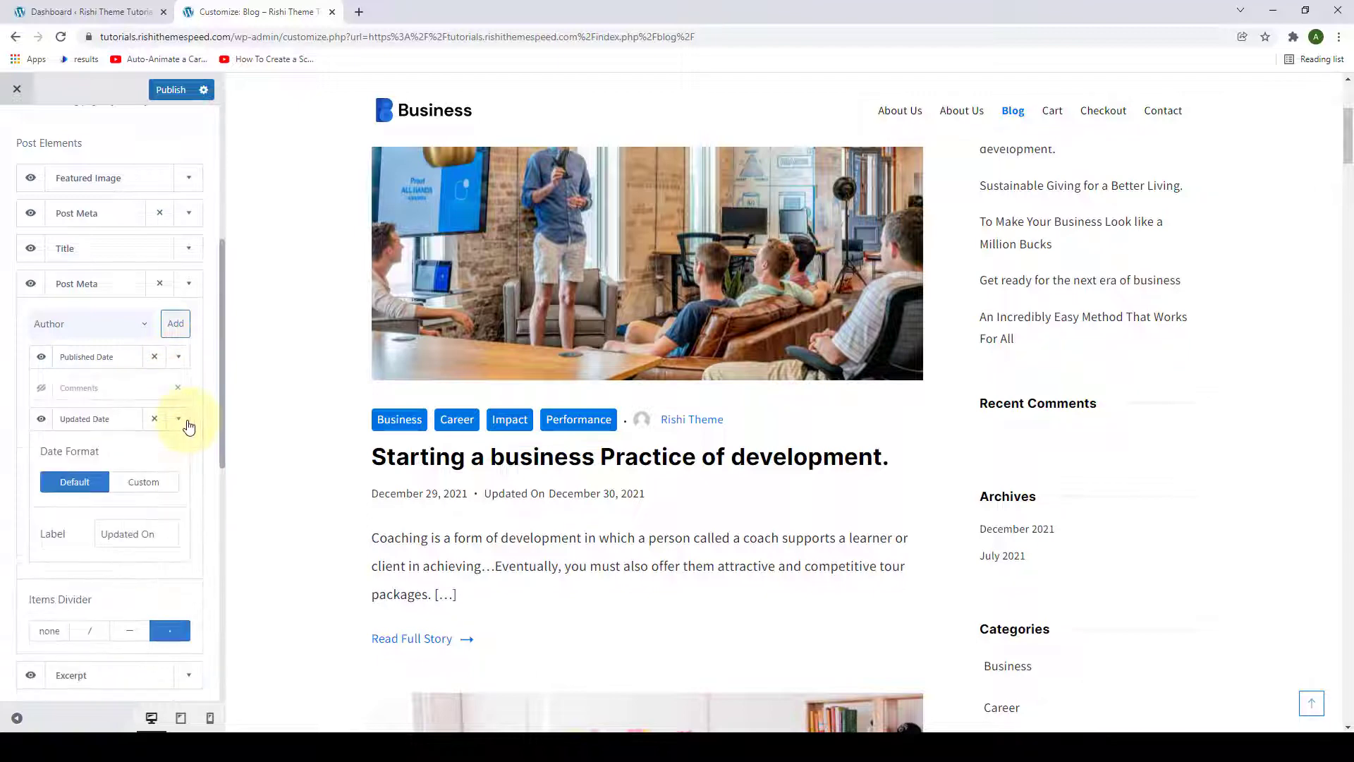
{"action": "left_click", "coordinate": [183, 423]}
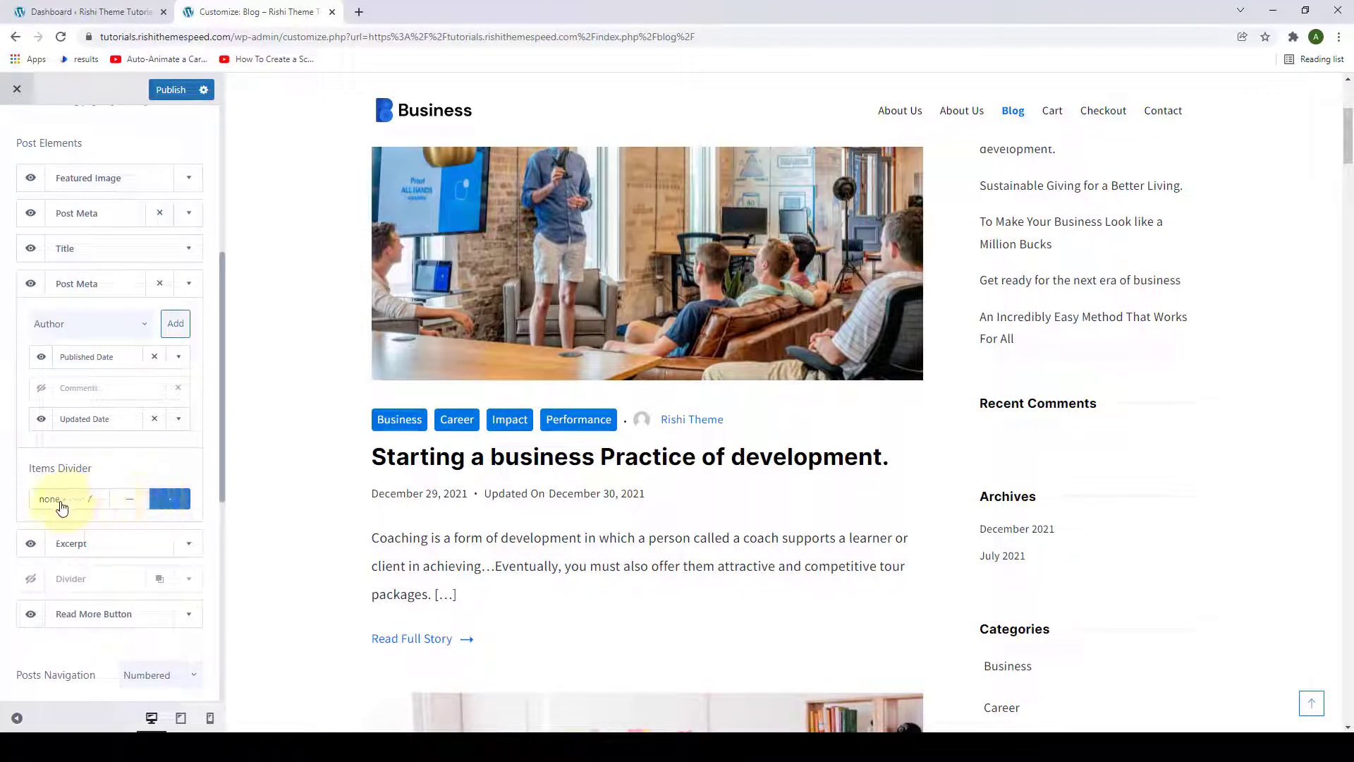
{"action": "left_click", "coordinate": [192, 295]}
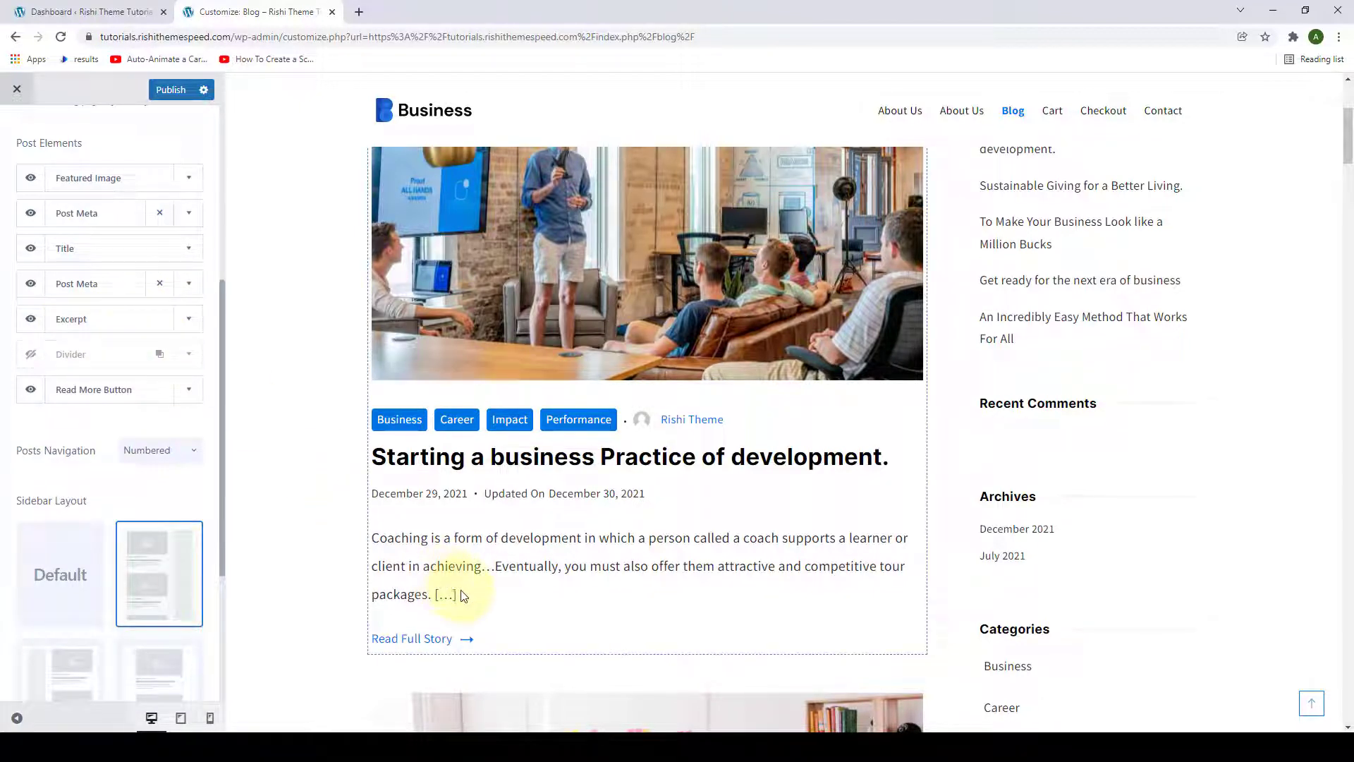
Step: Examine the excerpt text and date meta of the posts in the blog page preview
{"action": "left_click_drag", "start_coordinate": [457, 594], "coordinate": [372, 542]}
{"action": "left_click", "coordinate": [311, 505]}
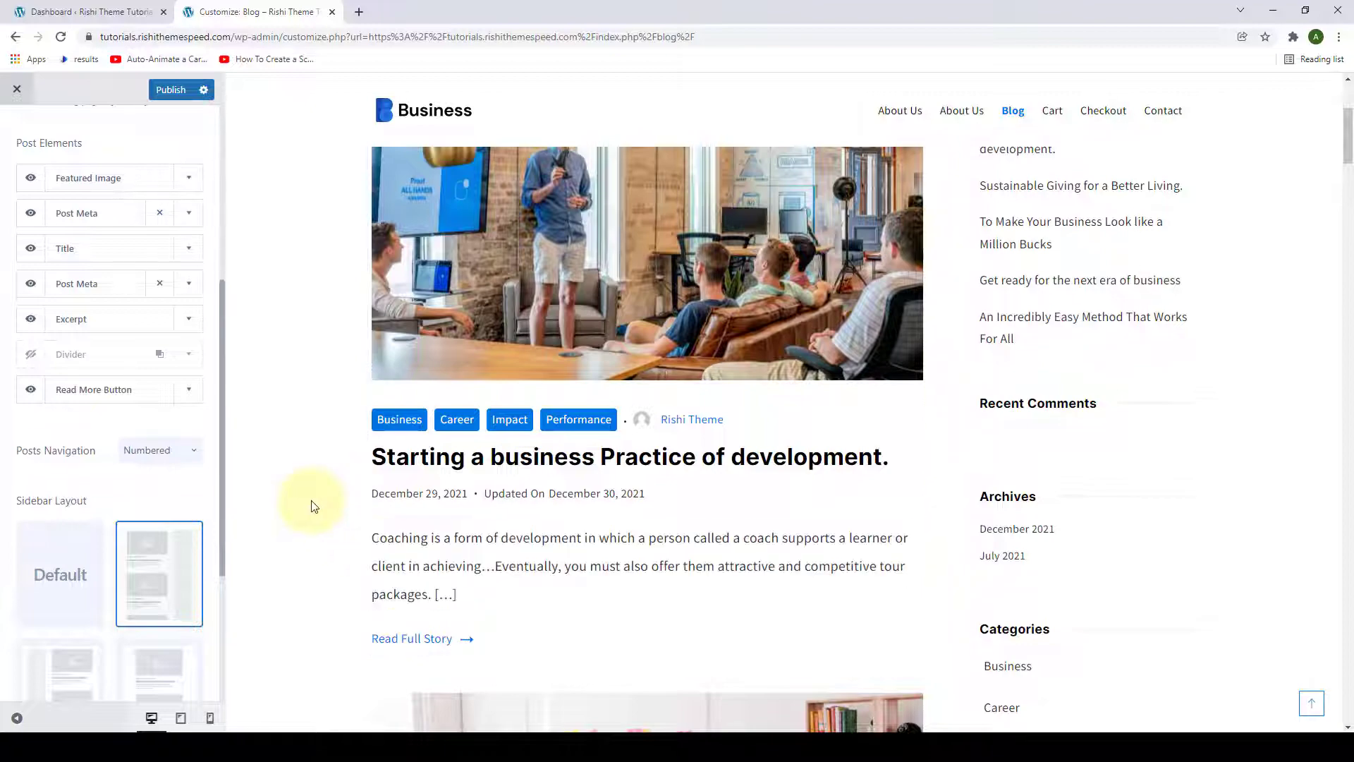
{"action": "scroll", "coordinate": [314, 506], "scroll_direction": "down", "scroll_amount": 8}
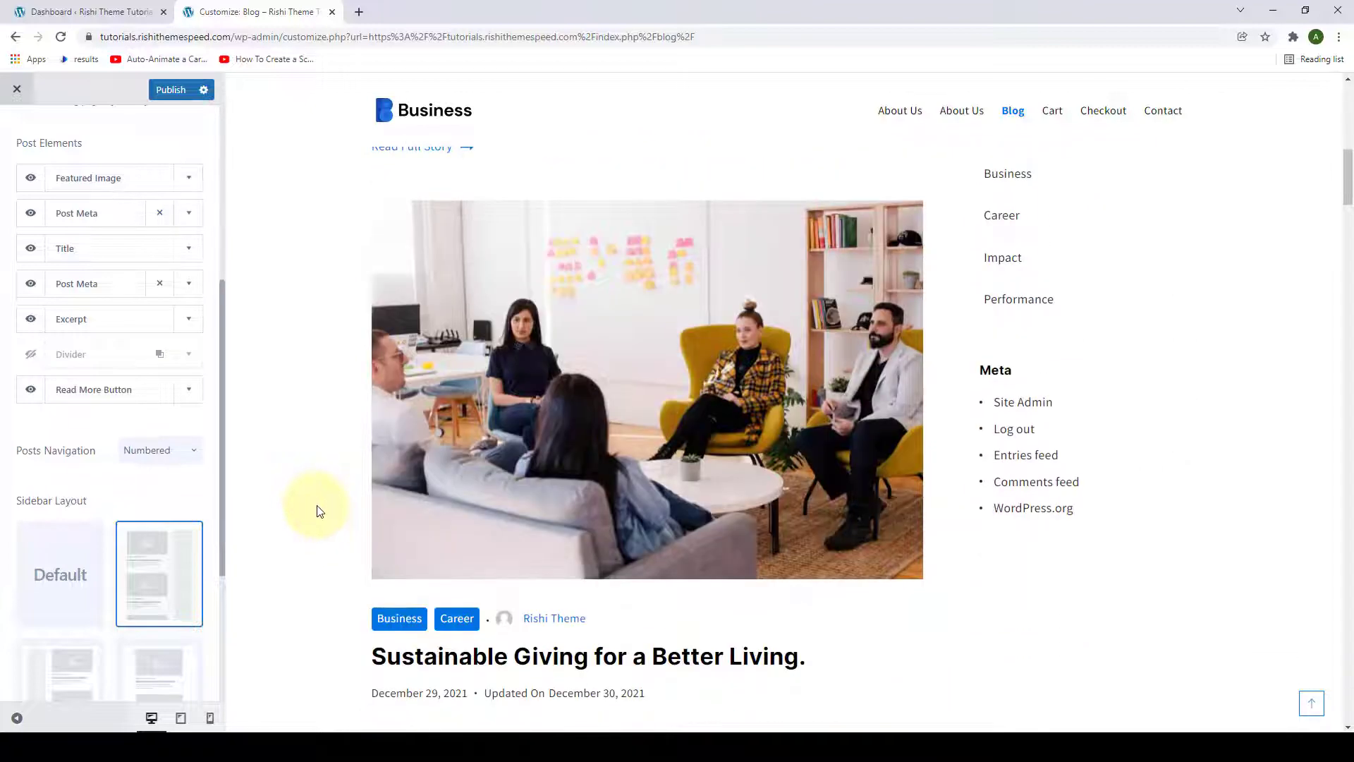
{"action": "scroll", "coordinate": [317, 510], "scroll_direction": "down", "scroll_amount": 11}
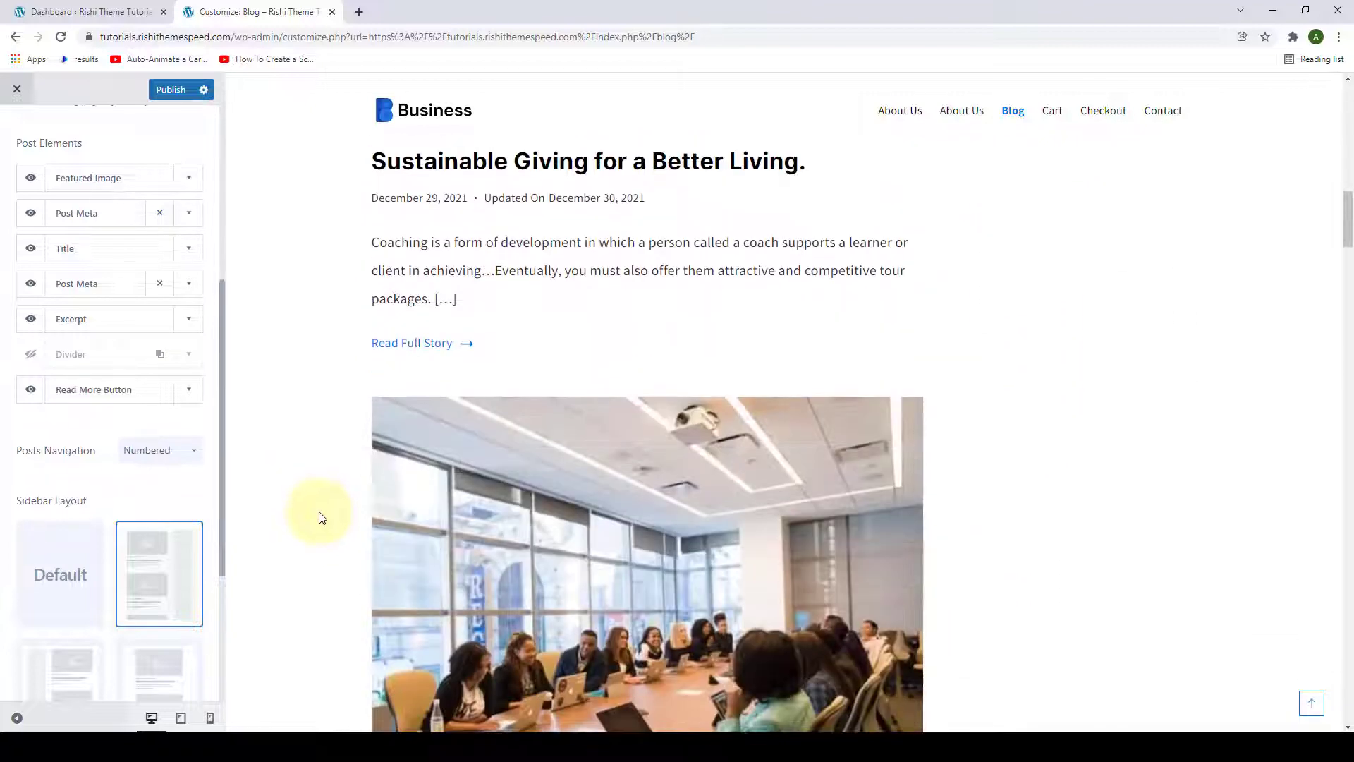
{"action": "scroll", "coordinate": [321, 520], "scroll_direction": "up", "scroll_amount": 13}
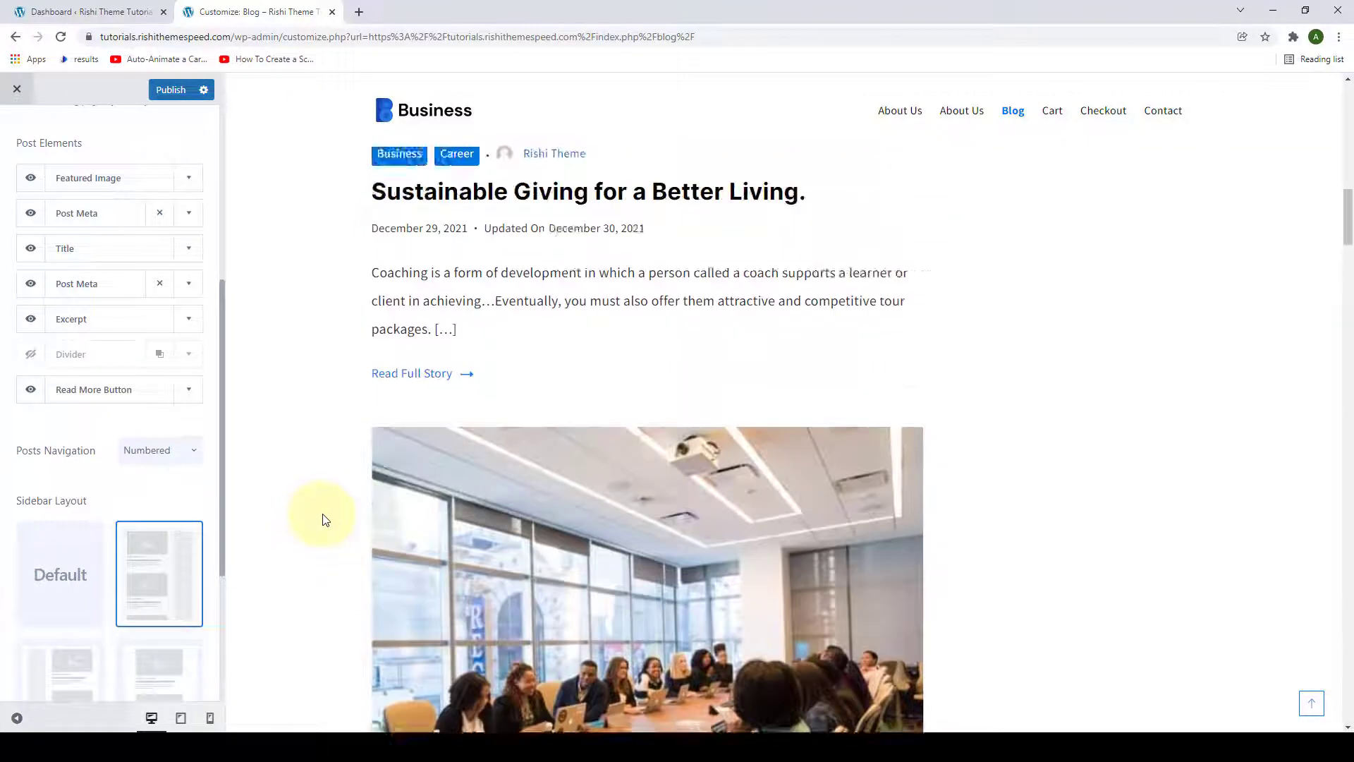
{"action": "scroll", "coordinate": [324, 519], "scroll_direction": "up", "scroll_amount": 2}
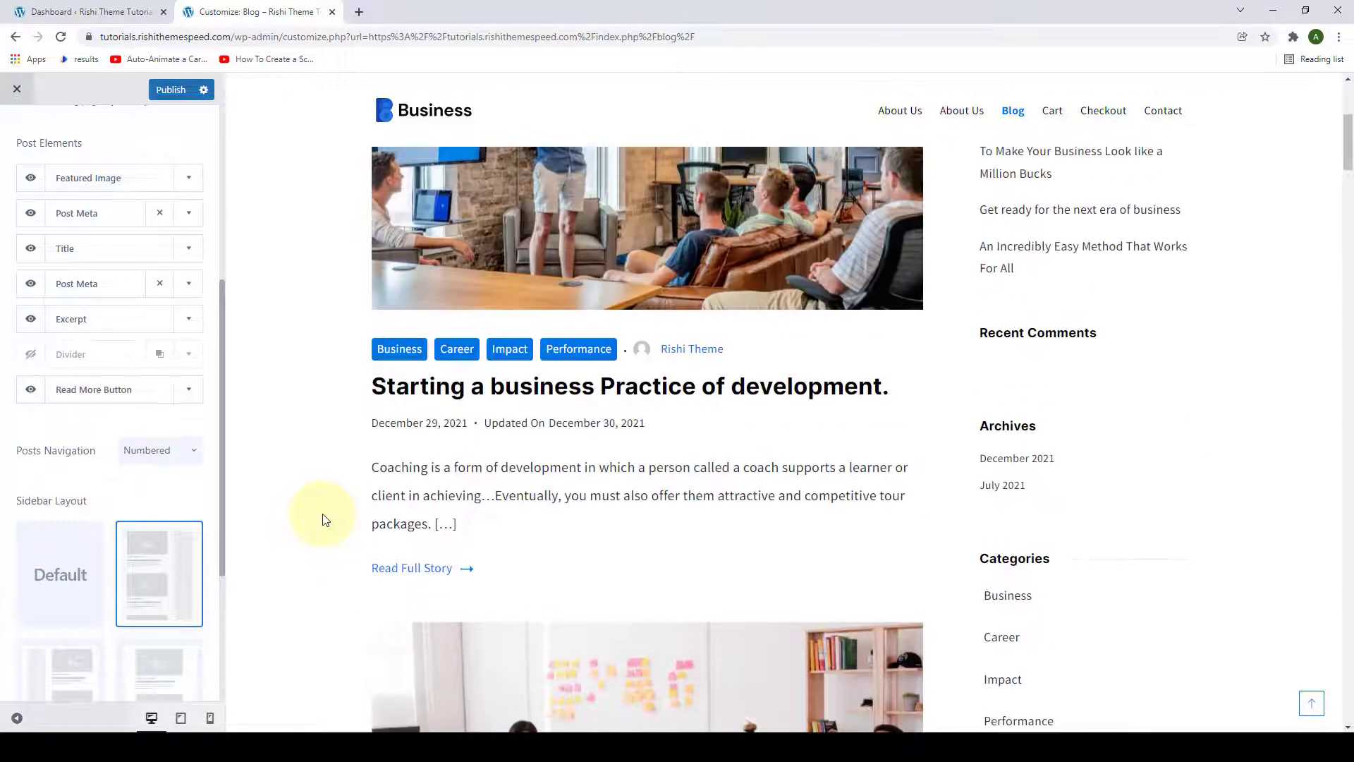
Step: Expand the Excerpt element, set its Post Content to Content, and check the posts in the preview
{"action": "left_click", "coordinate": [191, 321]}
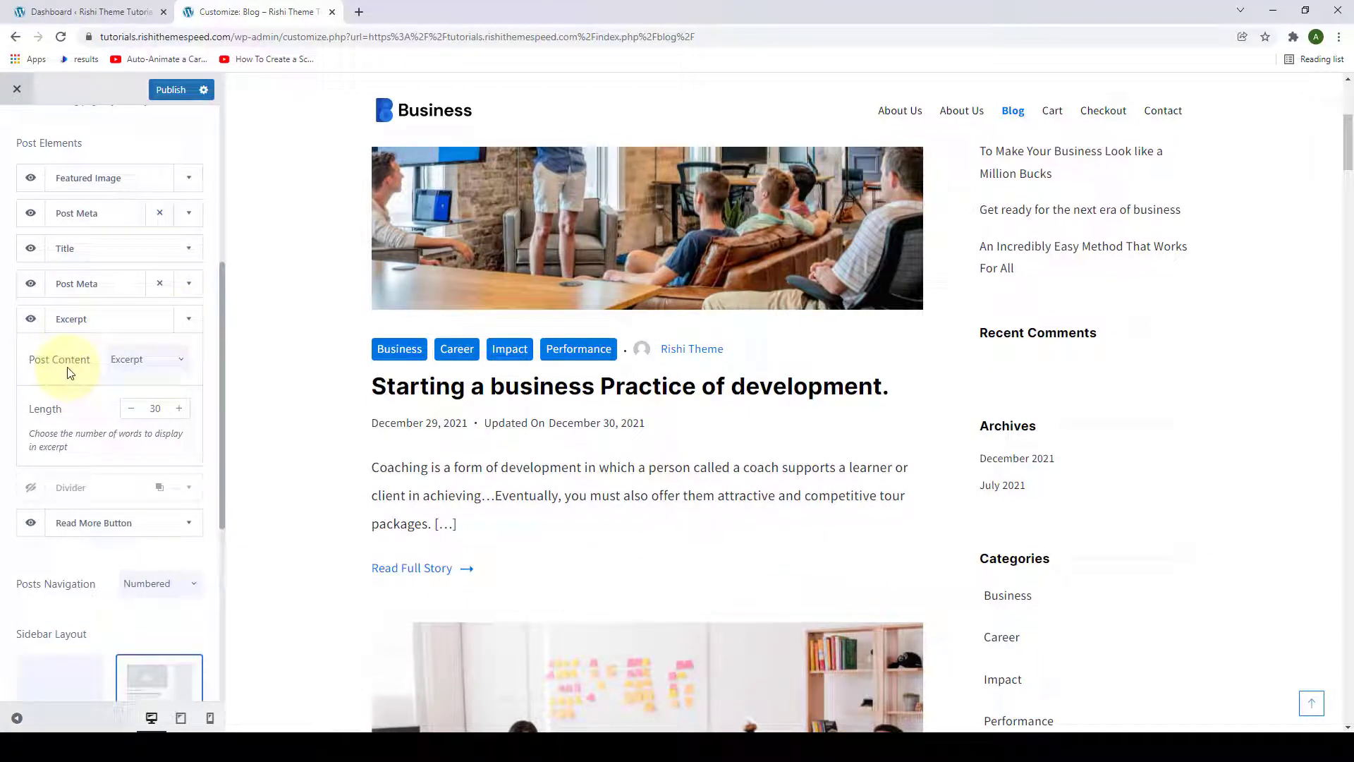
{"action": "left_click", "coordinate": [140, 366]}
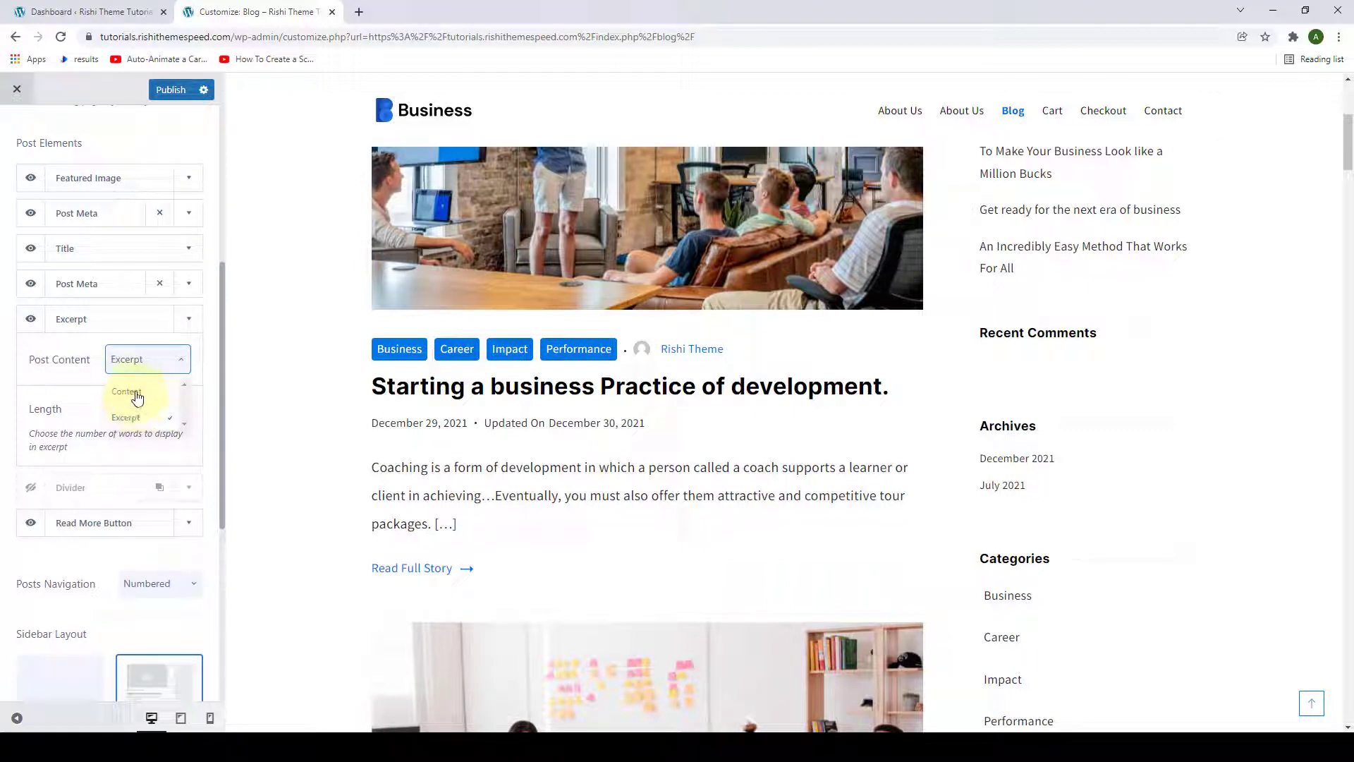
{"action": "left_click", "coordinate": [137, 398]}
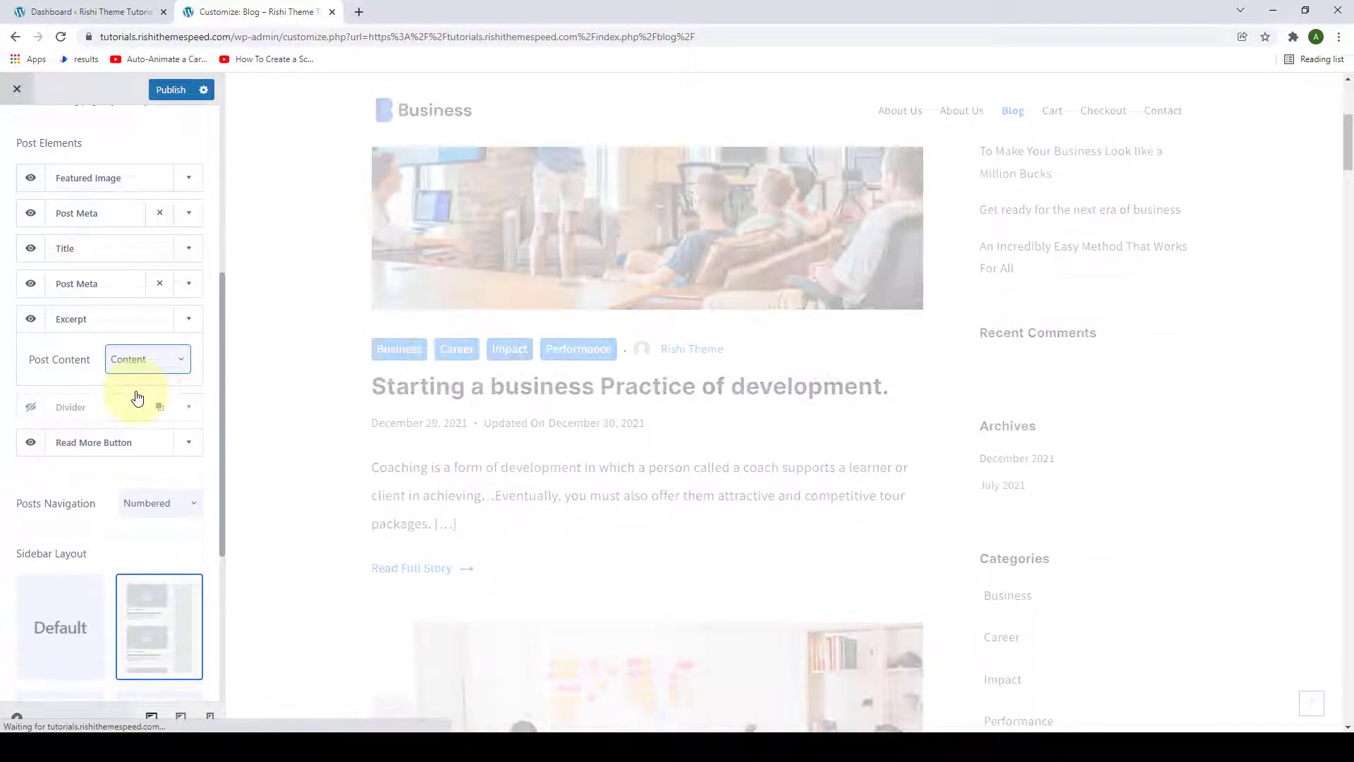
{"action": "scroll", "coordinate": [562, 466], "scroll_direction": "down", "scroll_amount": 10}
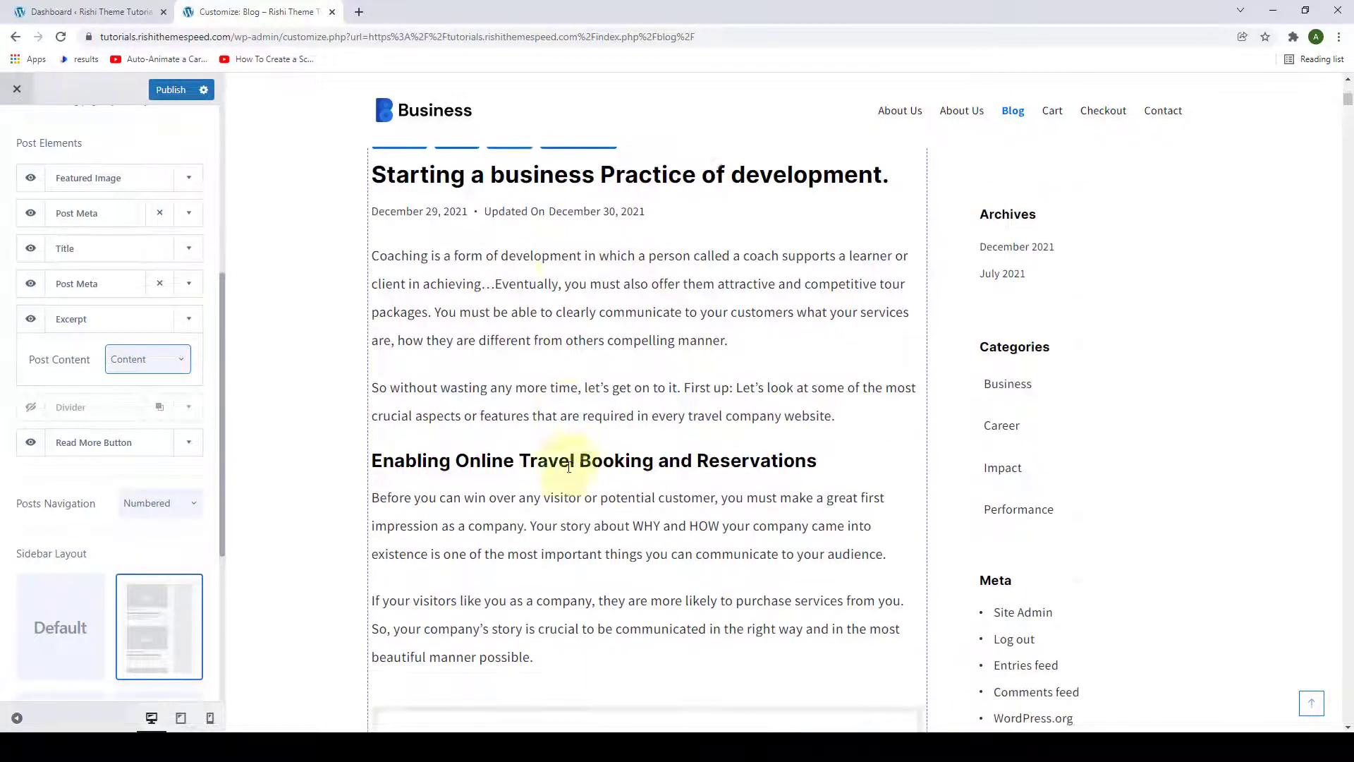
{"action": "scroll", "coordinate": [569, 480], "scroll_direction": "down", "scroll_amount": 20}
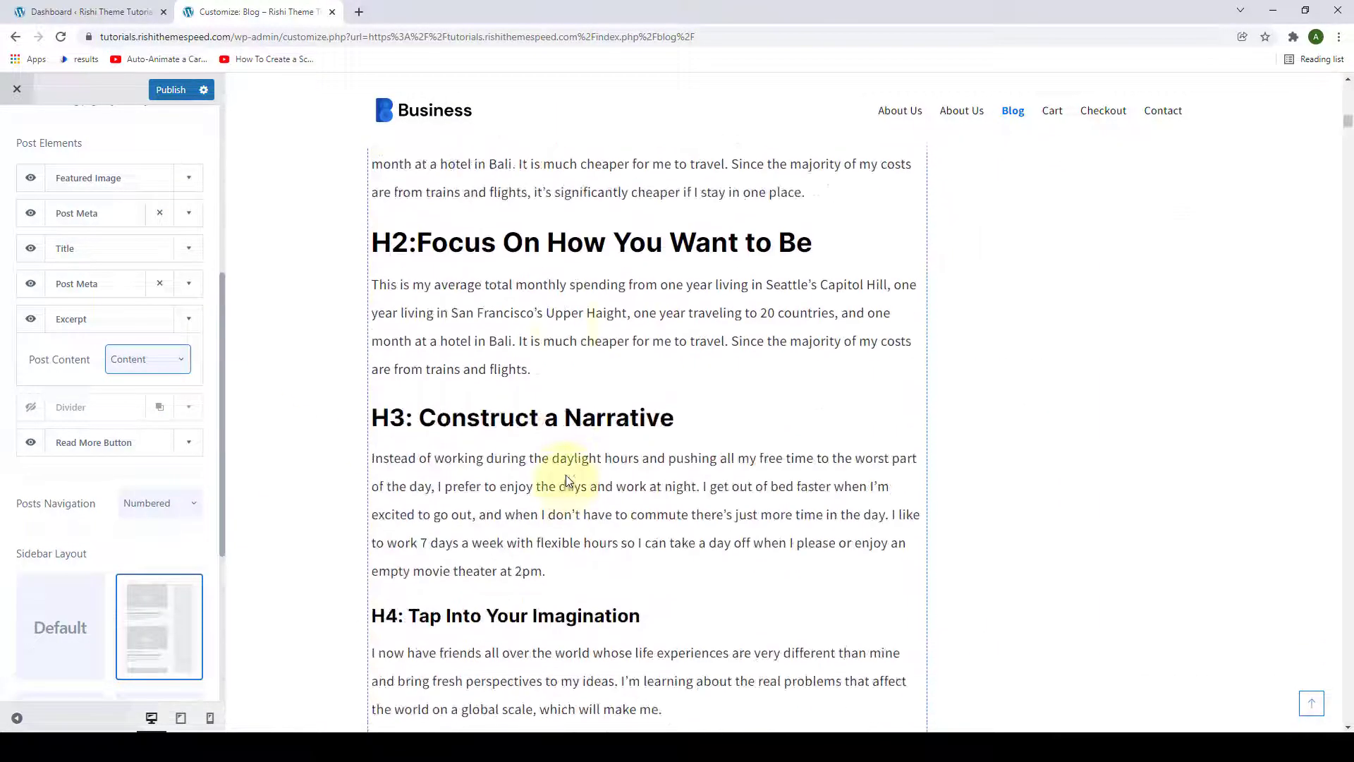
Step: Set the Excerpt element's Post Content back to Excerpt and check the shortened posts in the preview
{"action": "scroll", "coordinate": [566, 479], "scroll_direction": "down", "scroll_amount": 15}
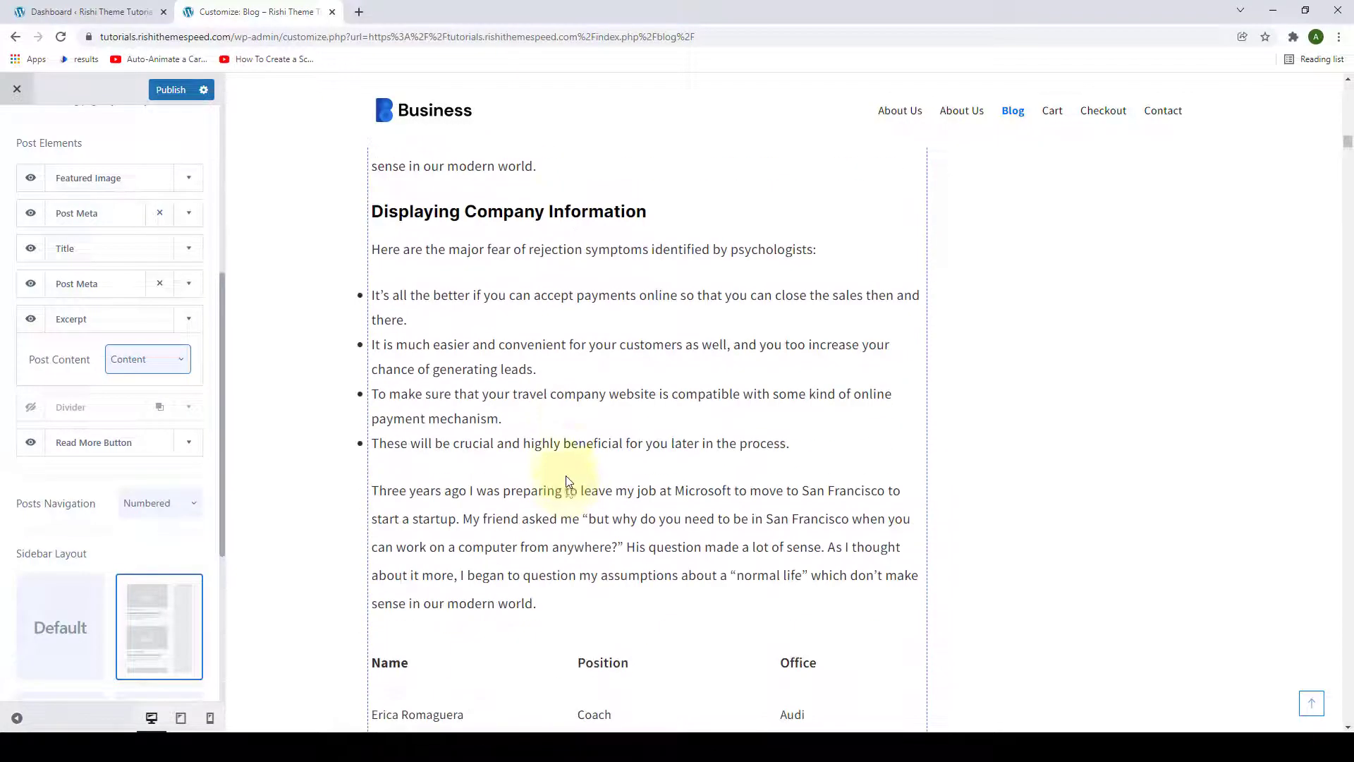
{"action": "scroll", "coordinate": [566, 479], "scroll_direction": "down", "scroll_amount": 7}
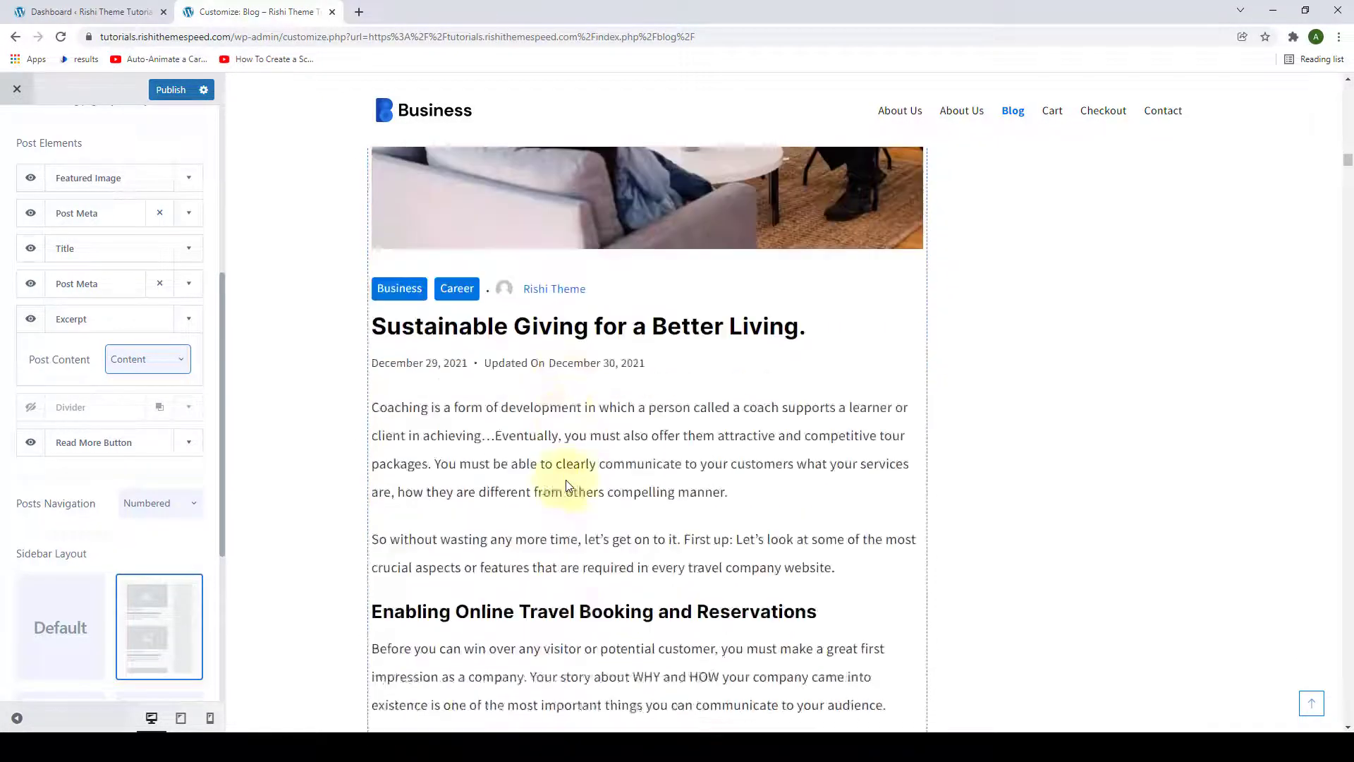
{"action": "scroll", "coordinate": [565, 485], "scroll_direction": "up", "scroll_amount": 14}
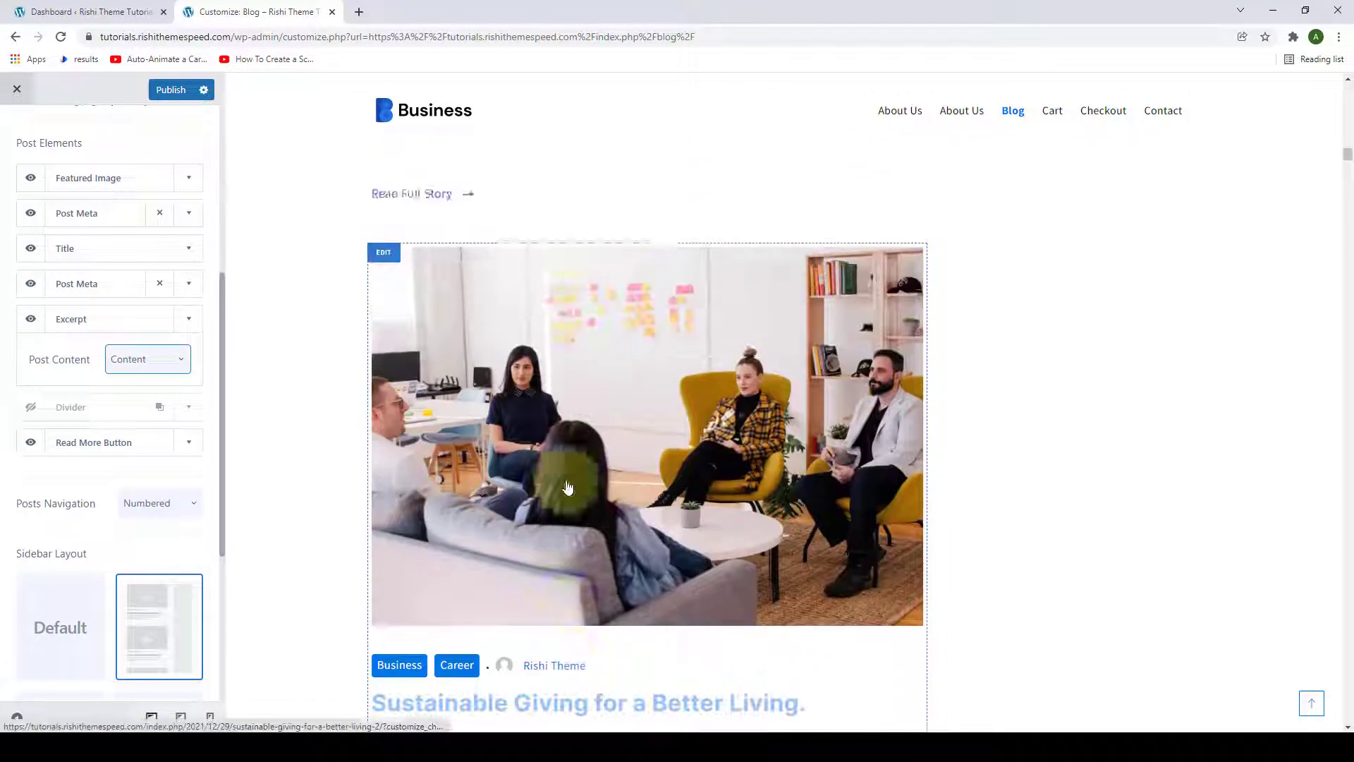
{"action": "scroll", "coordinate": [565, 485], "scroll_direction": "up", "scroll_amount": 9}
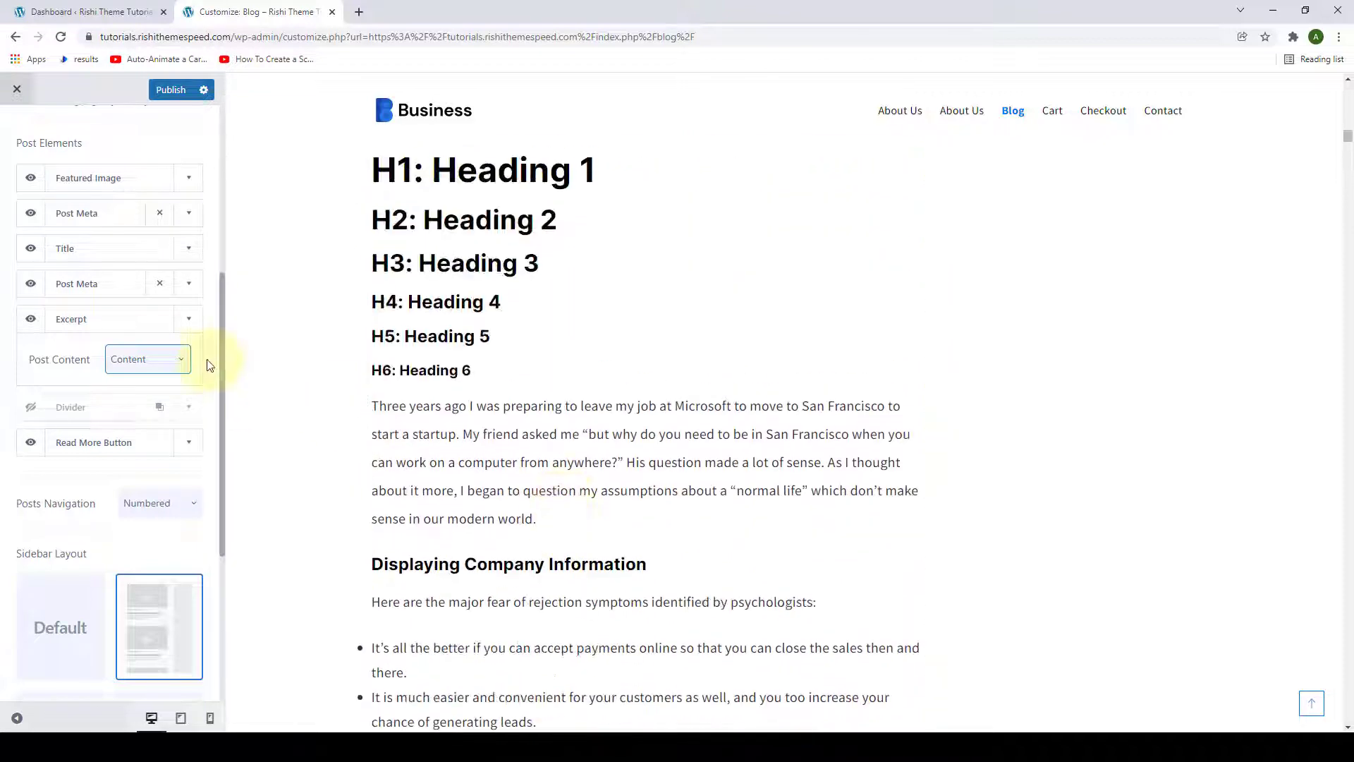
{"action": "left_click", "coordinate": [180, 360]}
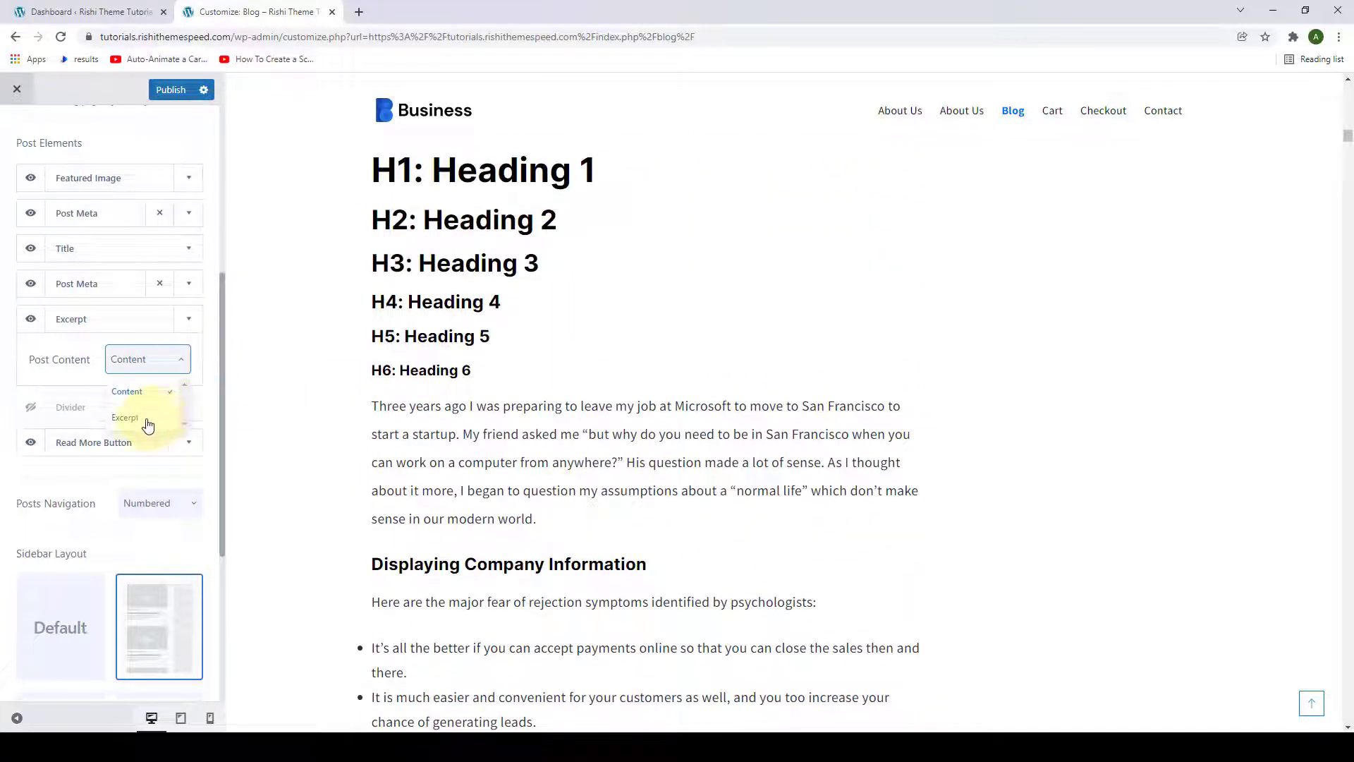
{"action": "left_click", "coordinate": [125, 417]}
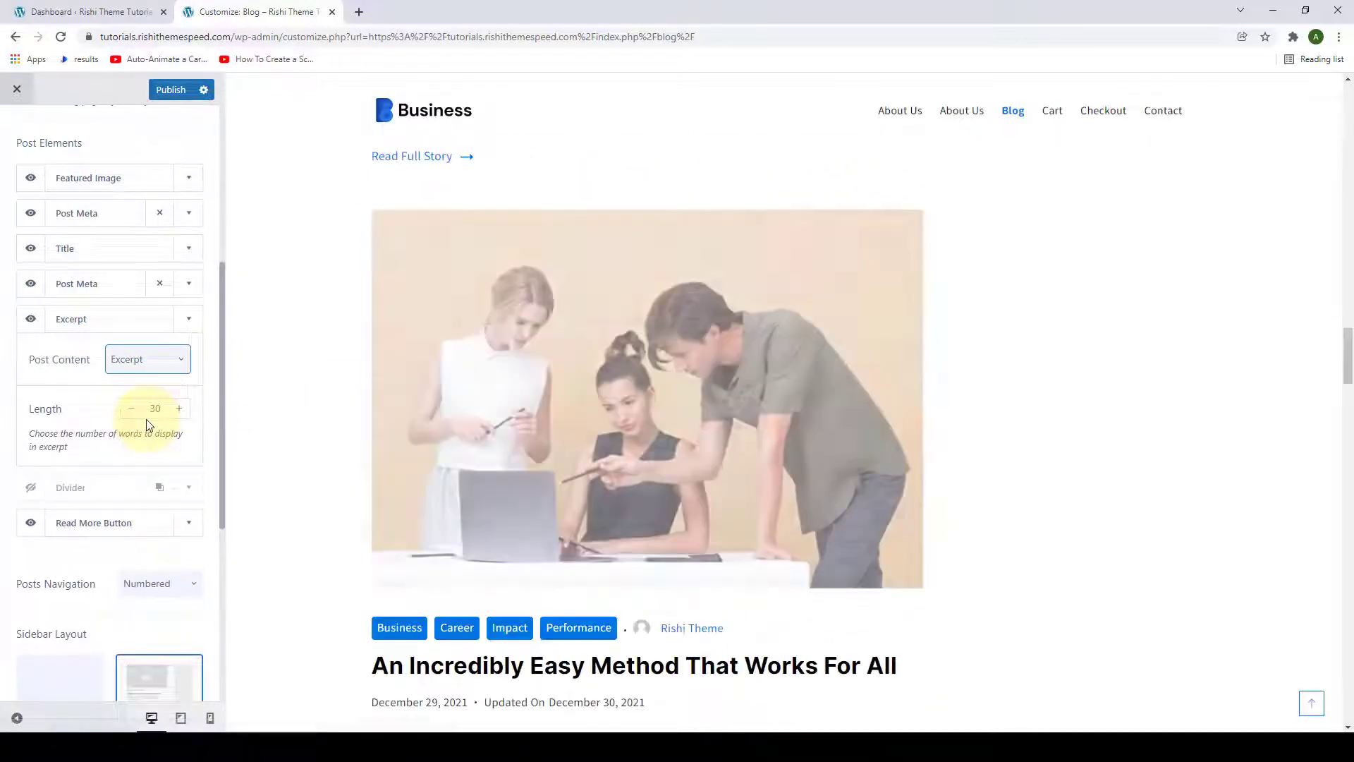
{"action": "scroll", "coordinate": [299, 437], "scroll_direction": "down", "scroll_amount": 4}
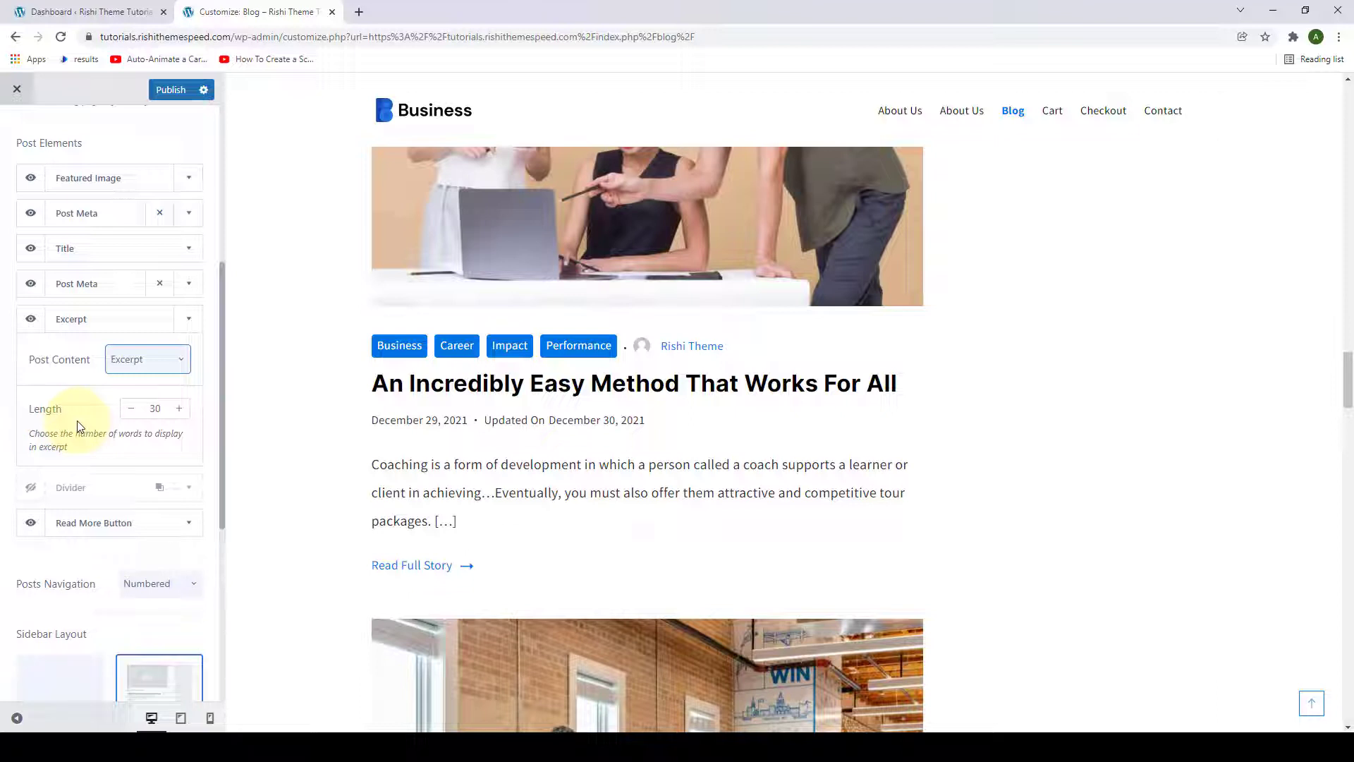
Step: Set the excerpt Length to 86 words and check the post texts in the preview
{"action": "double_click", "coordinate": [155, 409]}
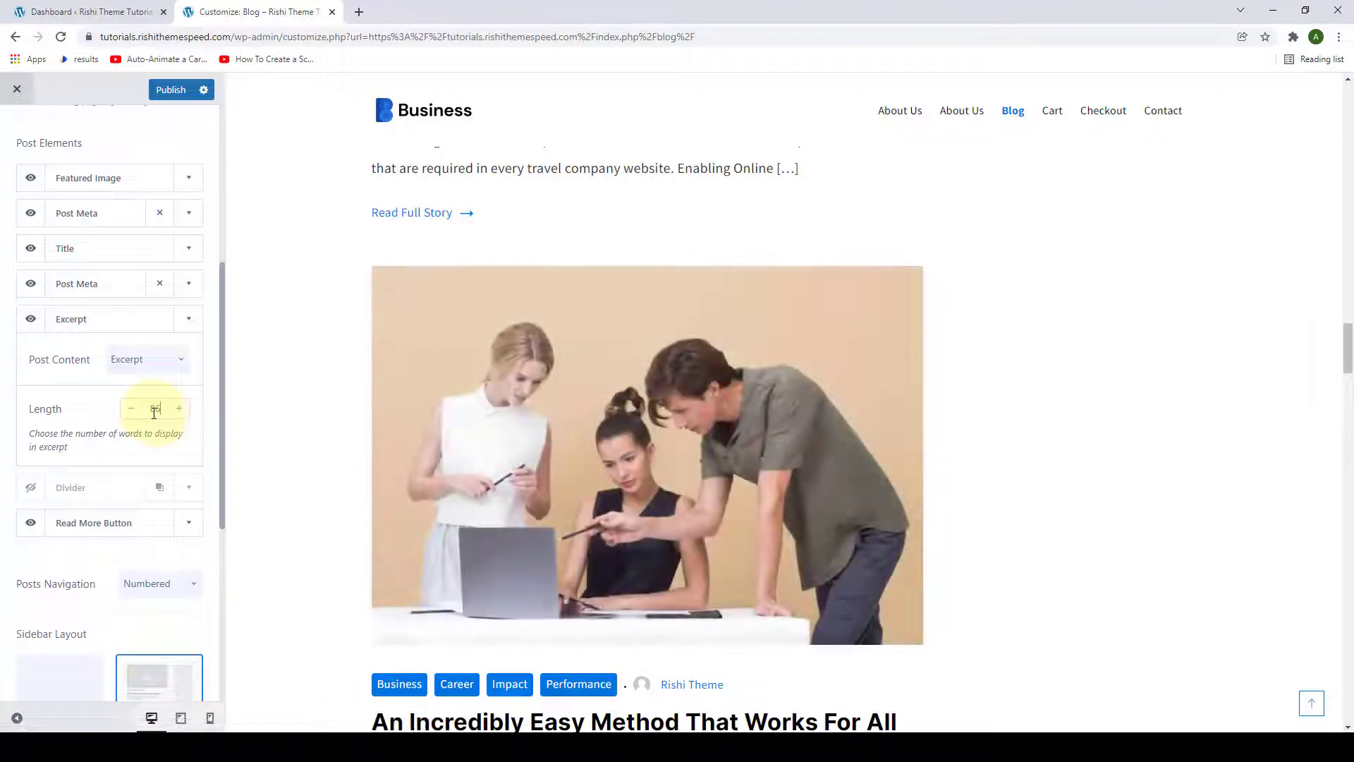
{"action": "scroll", "coordinate": [372, 463], "scroll_direction": "down", "scroll_amount": 4}
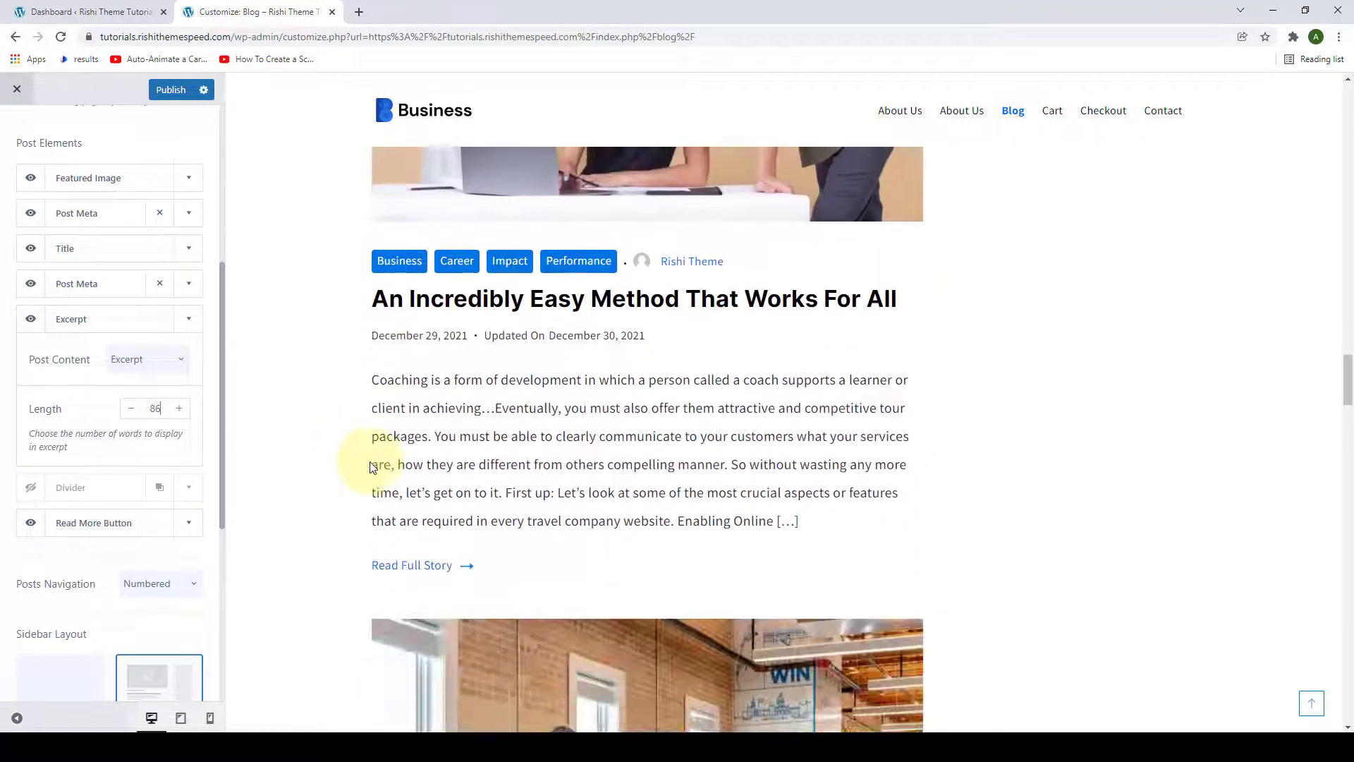
{"action": "scroll", "coordinate": [716, 462], "scroll_direction": "down", "scroll_amount": 10}
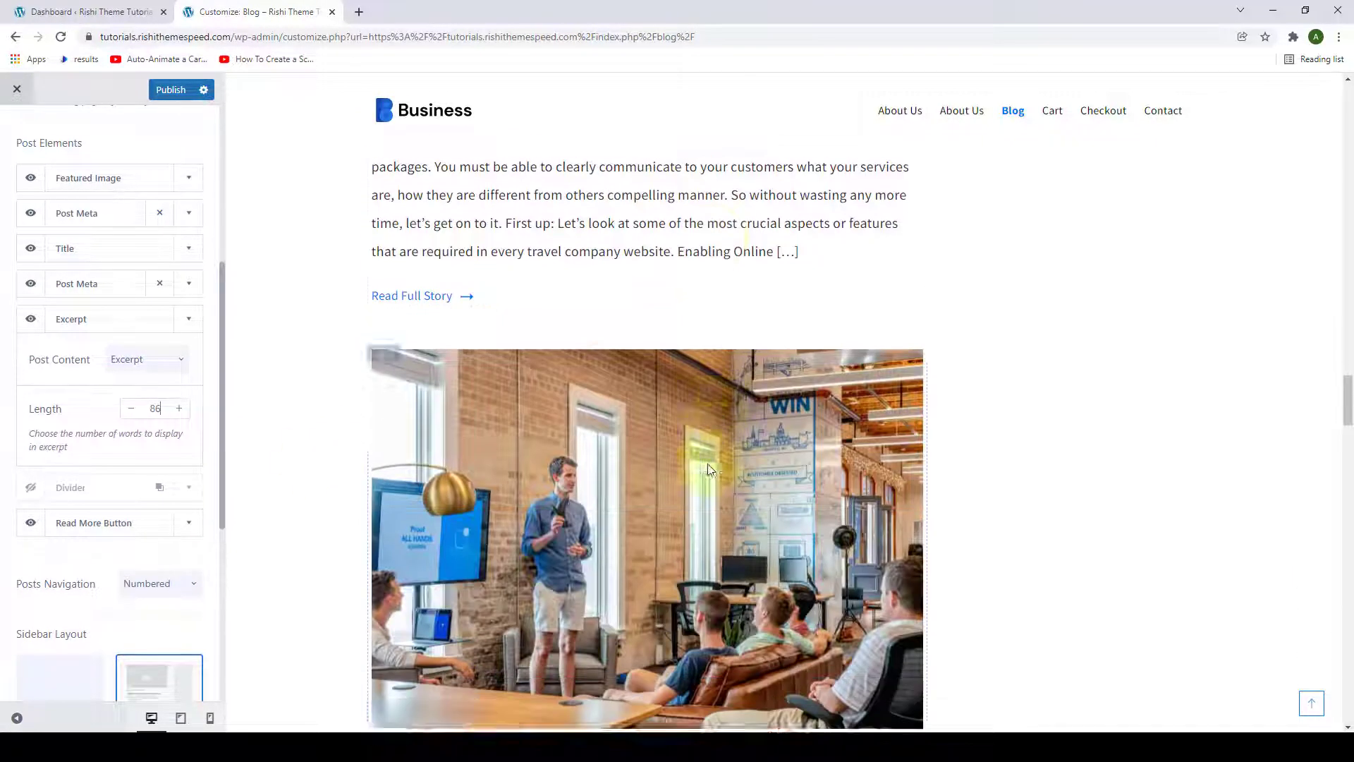
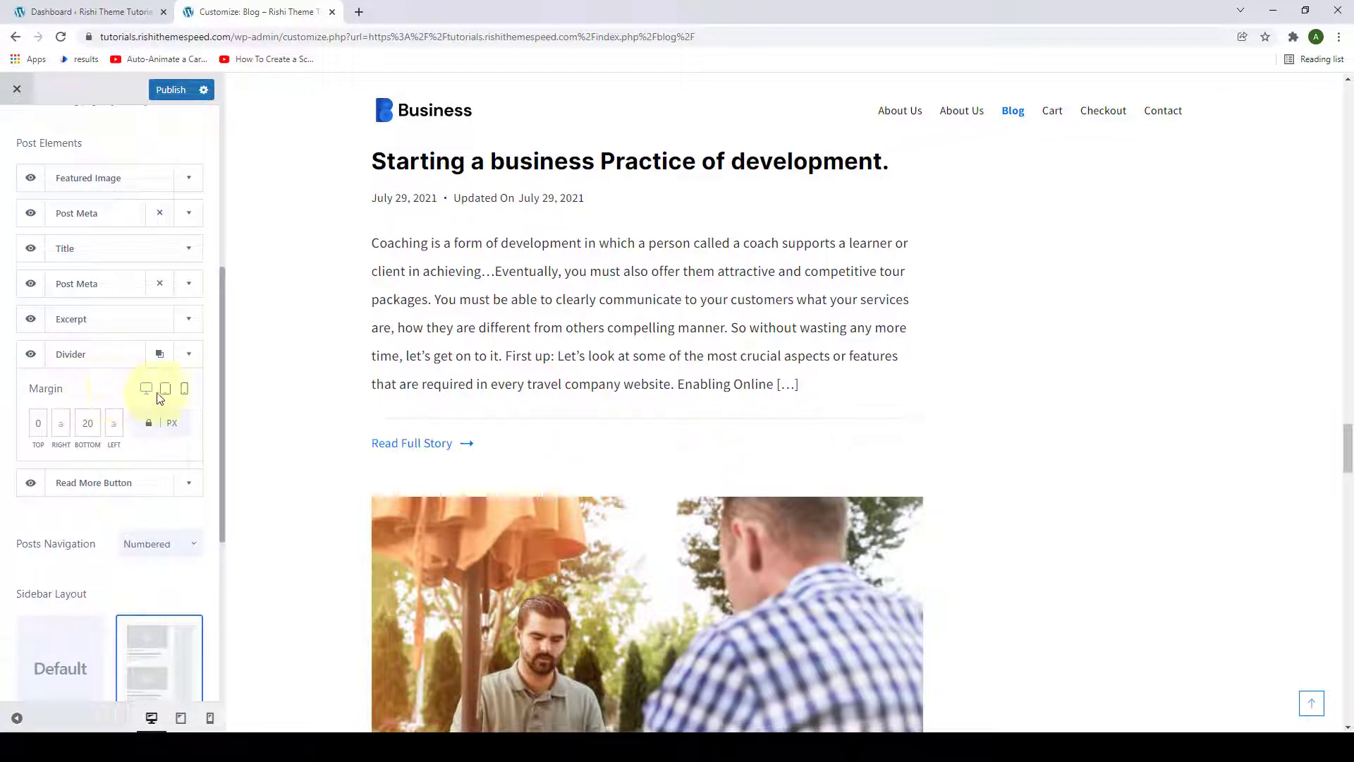
Step: Collapse the Divider element and switch the Read More Button element to the Button style
{"action": "left_click", "coordinate": [189, 353]}
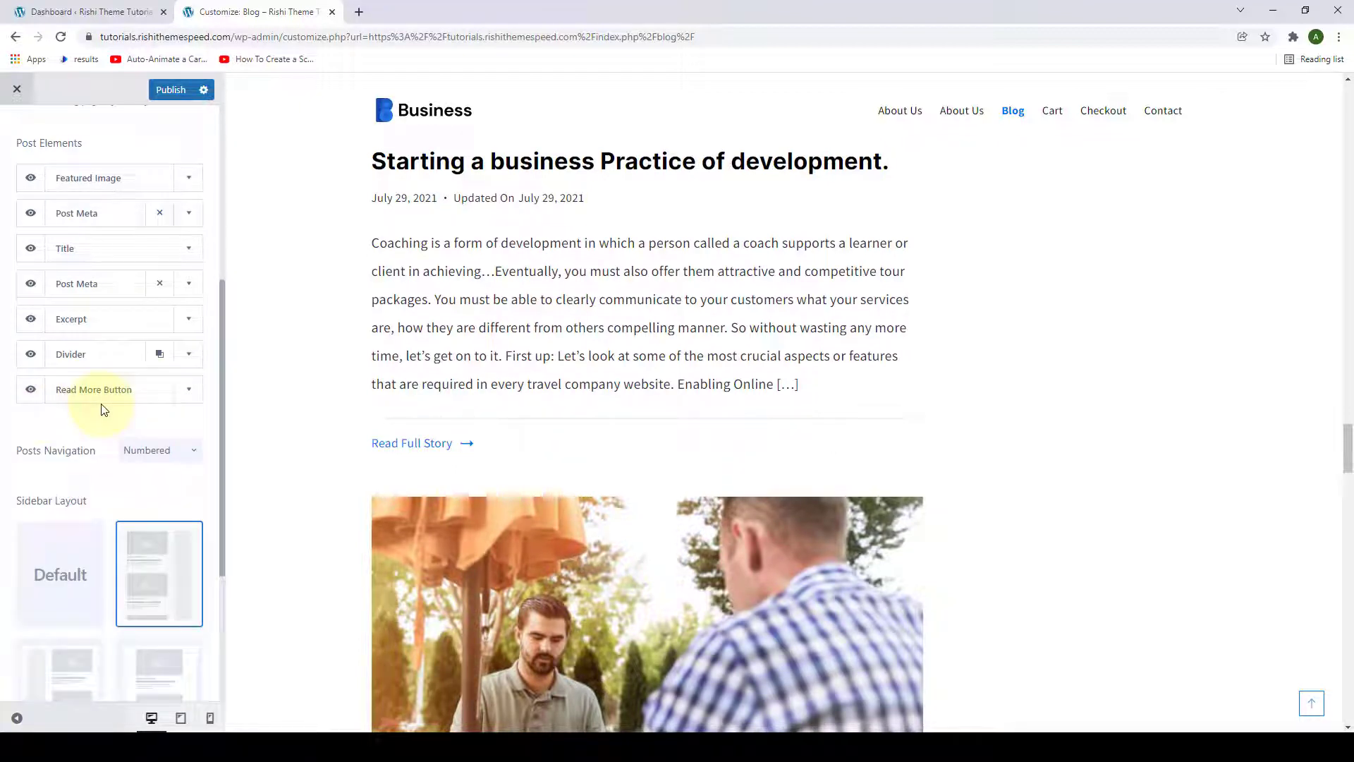
{"action": "left_click", "coordinate": [189, 389]}
{"action": "scroll", "coordinate": [173, 374], "scroll_direction": "down", "scroll_amount": 1}
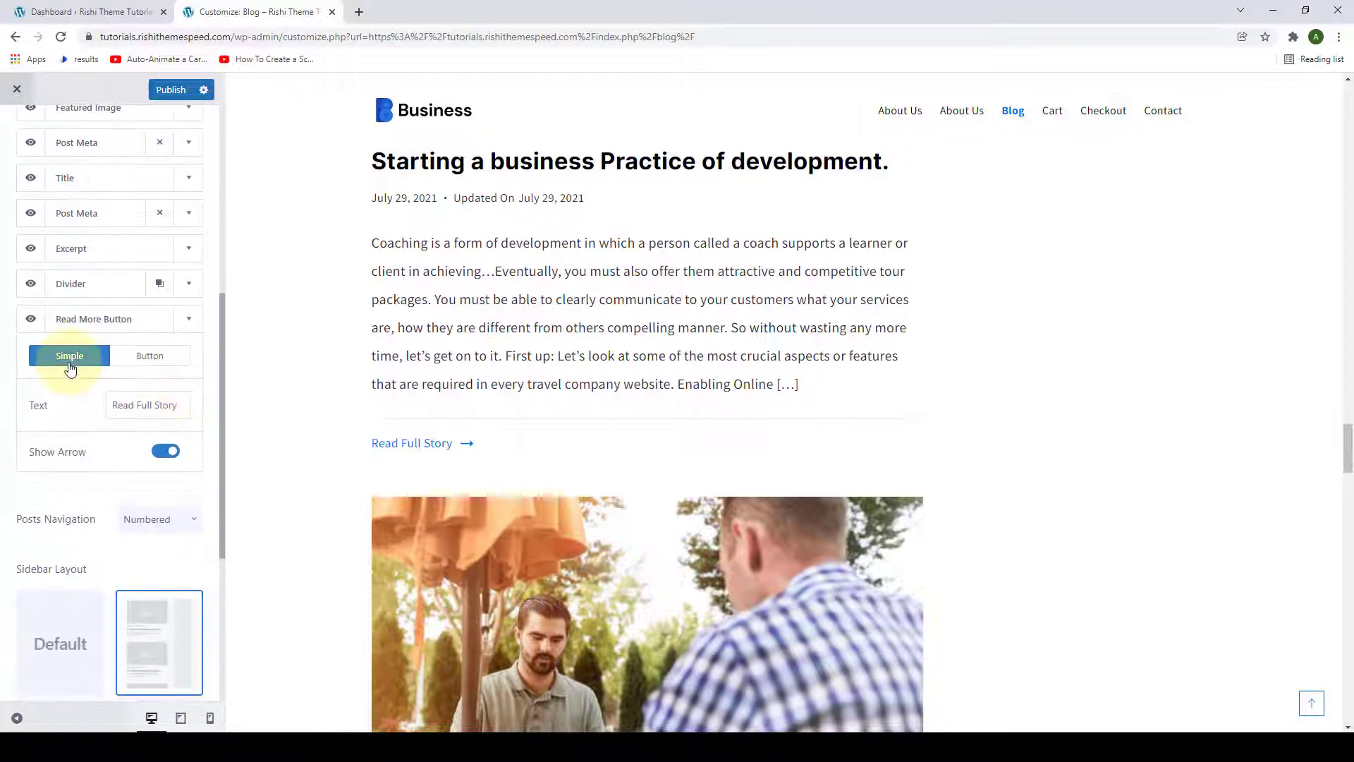
{"action": "left_click", "coordinate": [160, 365]}
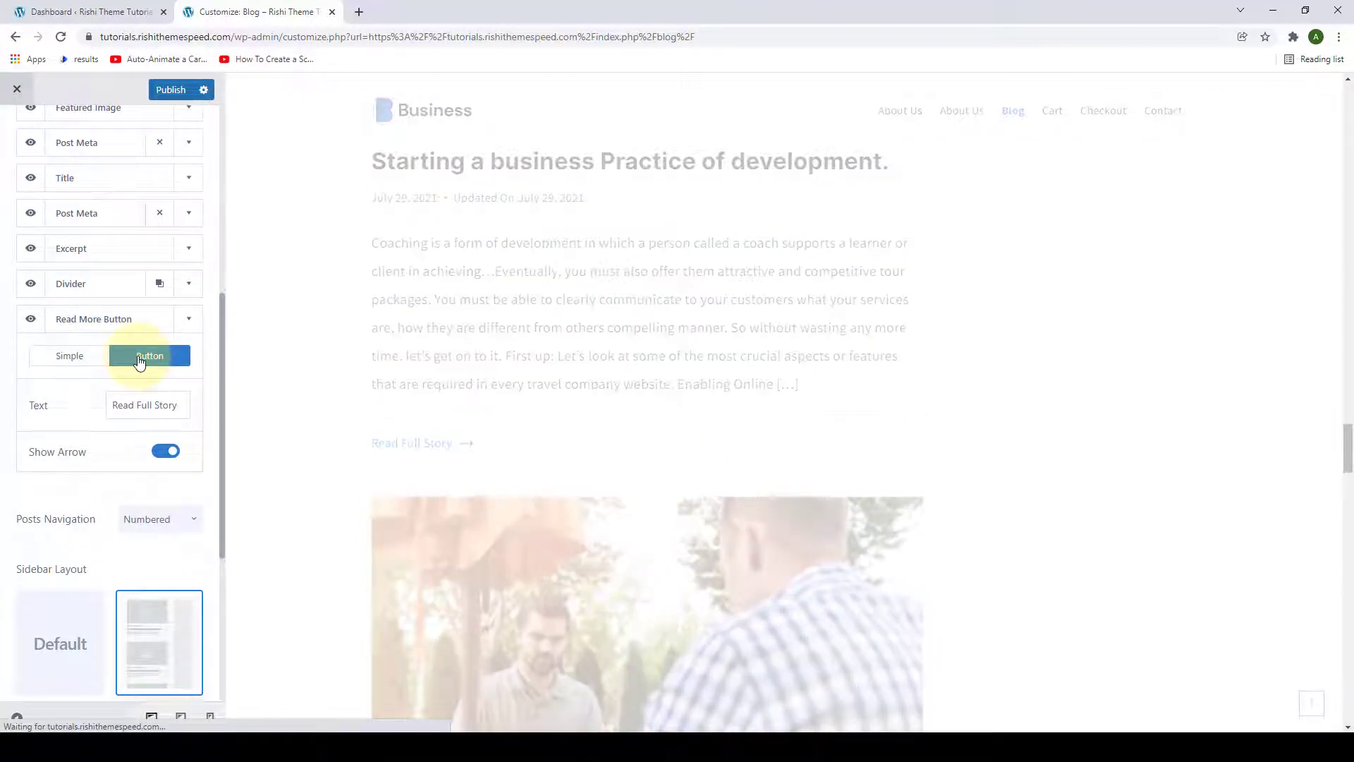
{"action": "scroll", "coordinate": [376, 426], "scroll_direction": "down", "scroll_amount": 2}
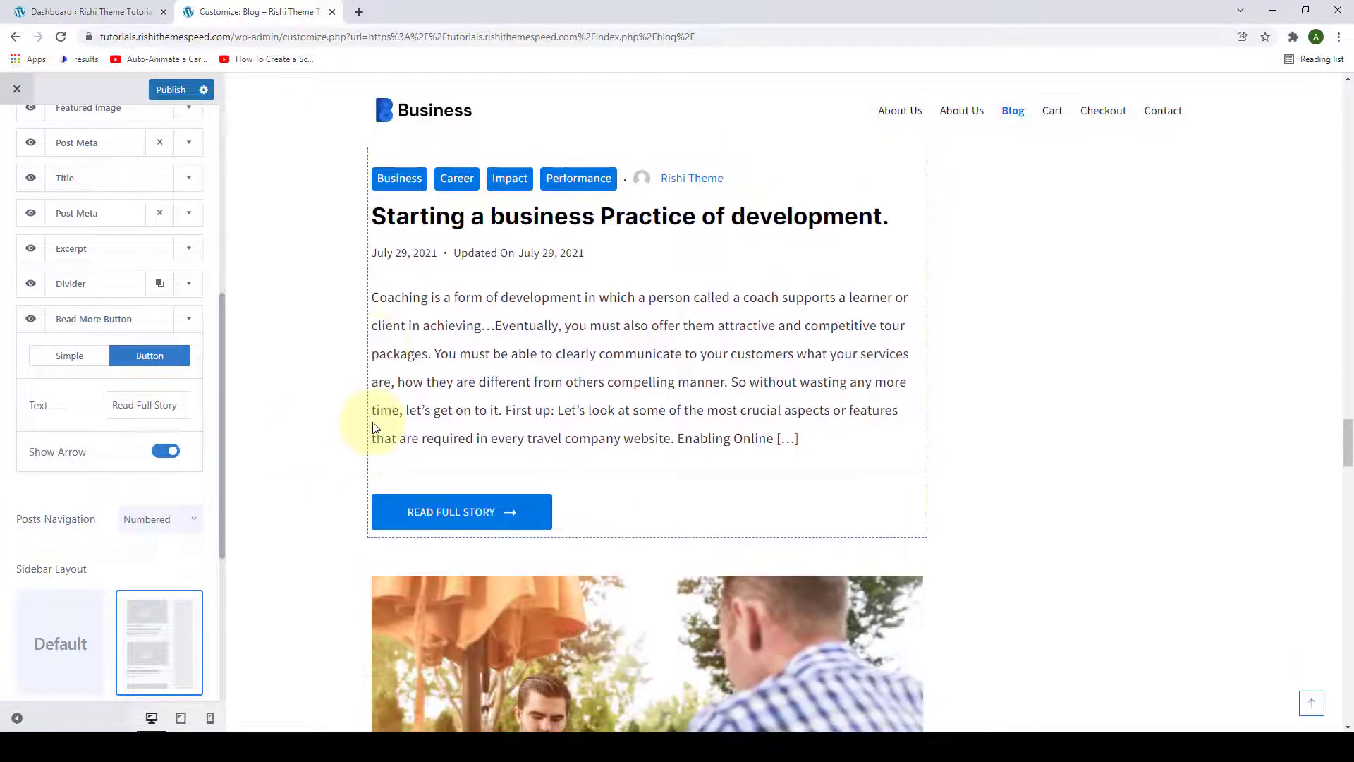
{"action": "scroll", "coordinate": [374, 432], "scroll_direction": "down", "scroll_amount": 1}
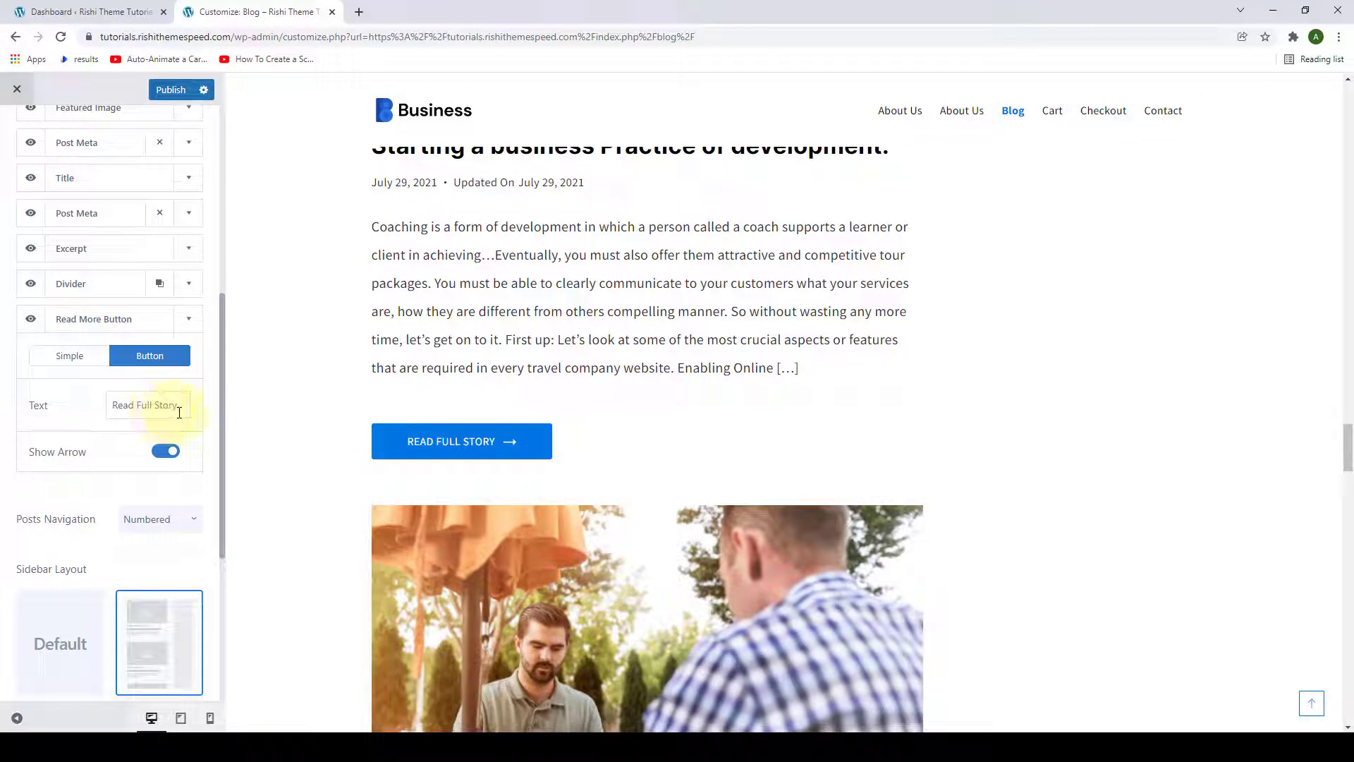
Step: Review the Read More Button's Text and Show Arrow options, and collapse the element
{"action": "left_click_drag", "start_coordinate": [177, 407], "coordinate": [113, 409]}
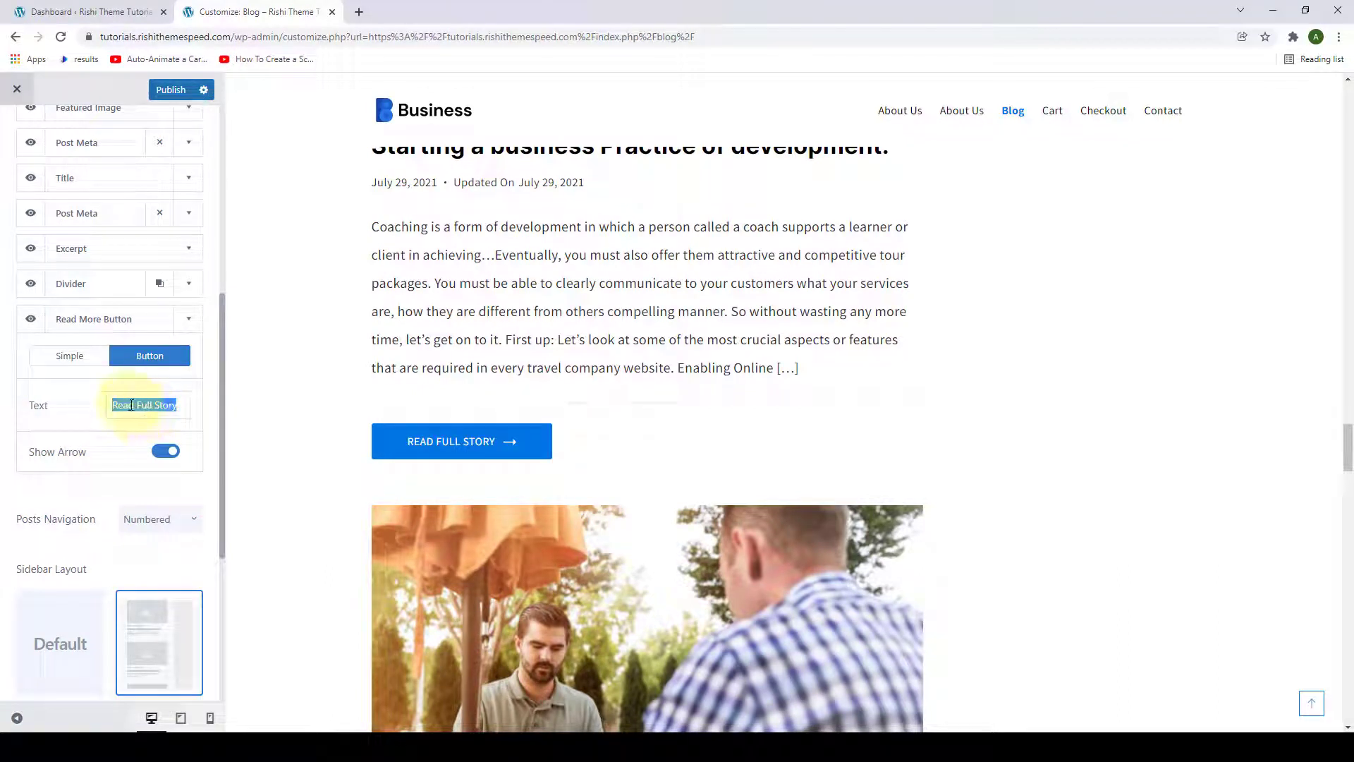
{"action": "left_click", "coordinate": [182, 401]}
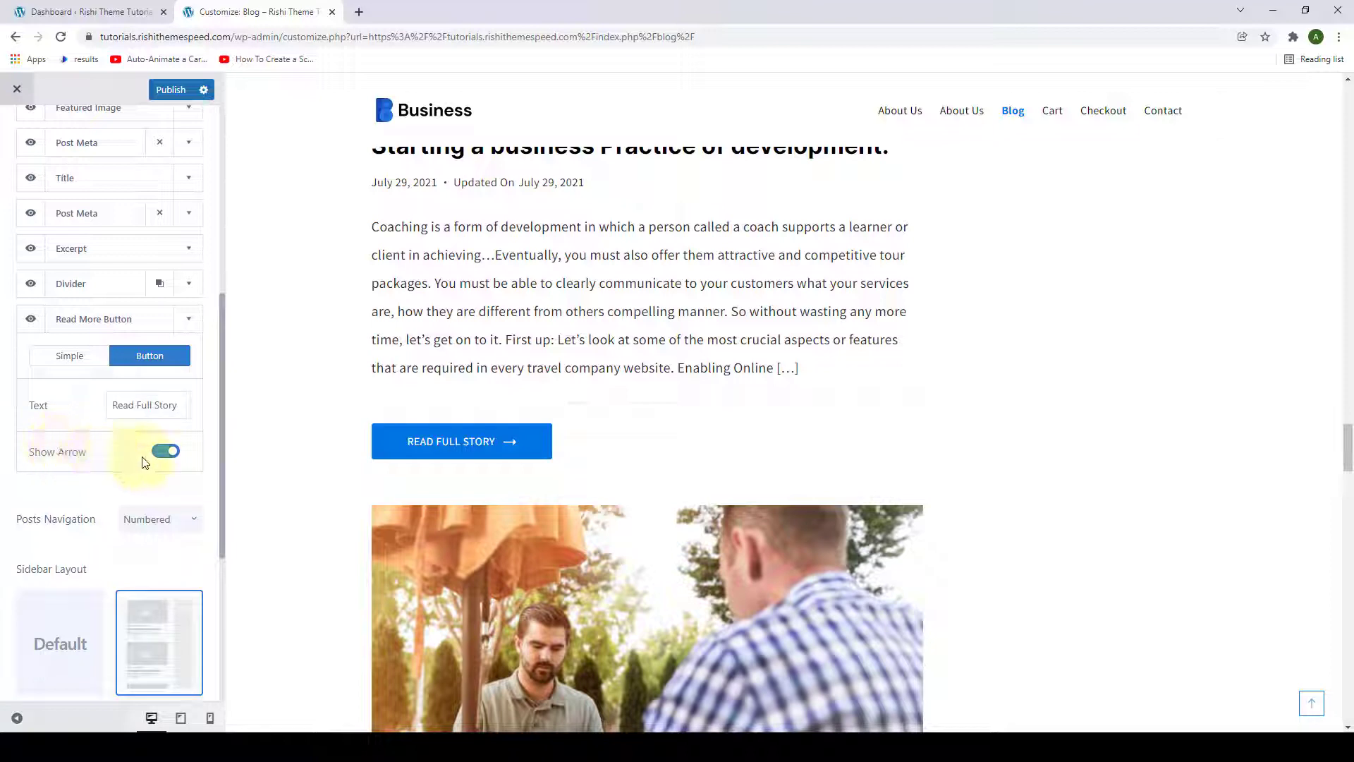
{"action": "left_click", "coordinate": [166, 455]}
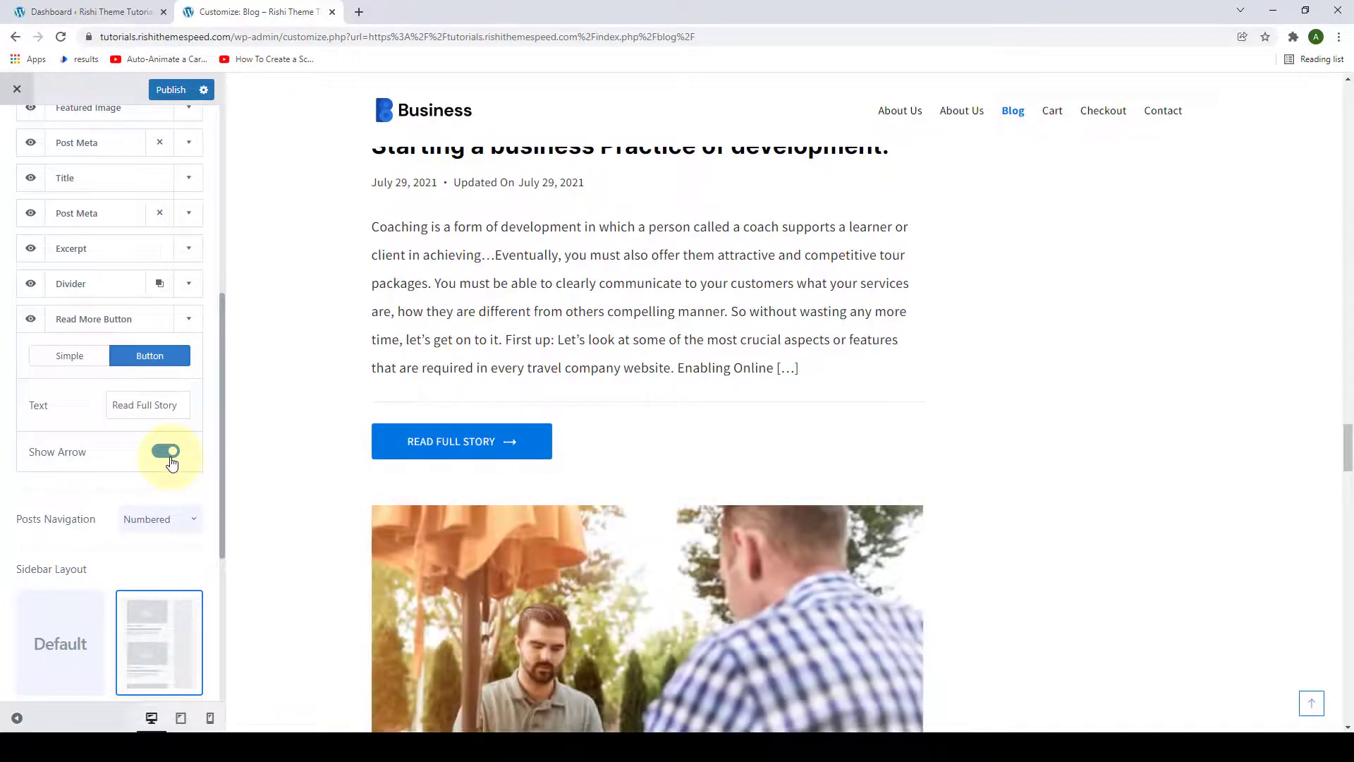
{"action": "scroll", "coordinate": [286, 462], "scroll_direction": "up", "scroll_amount": 2}
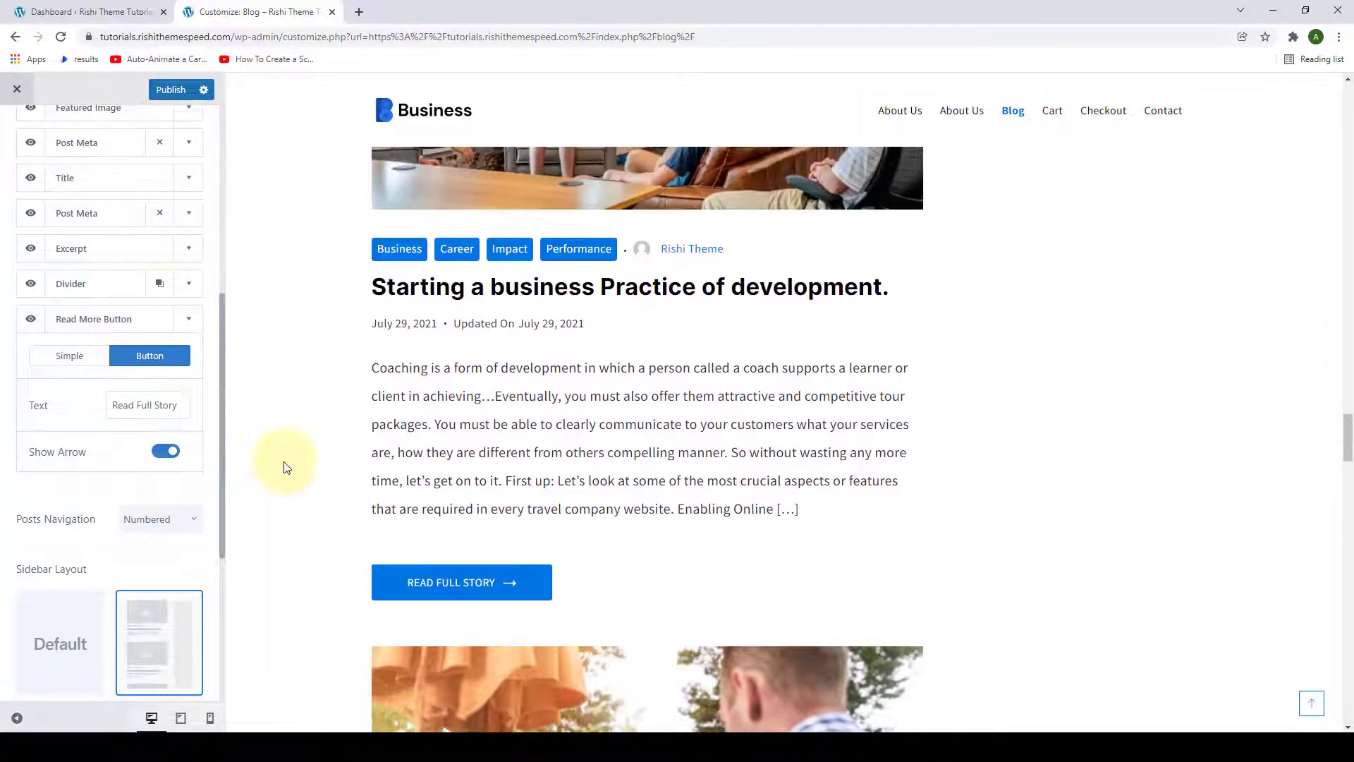
{"action": "left_click", "coordinate": [193, 323]}
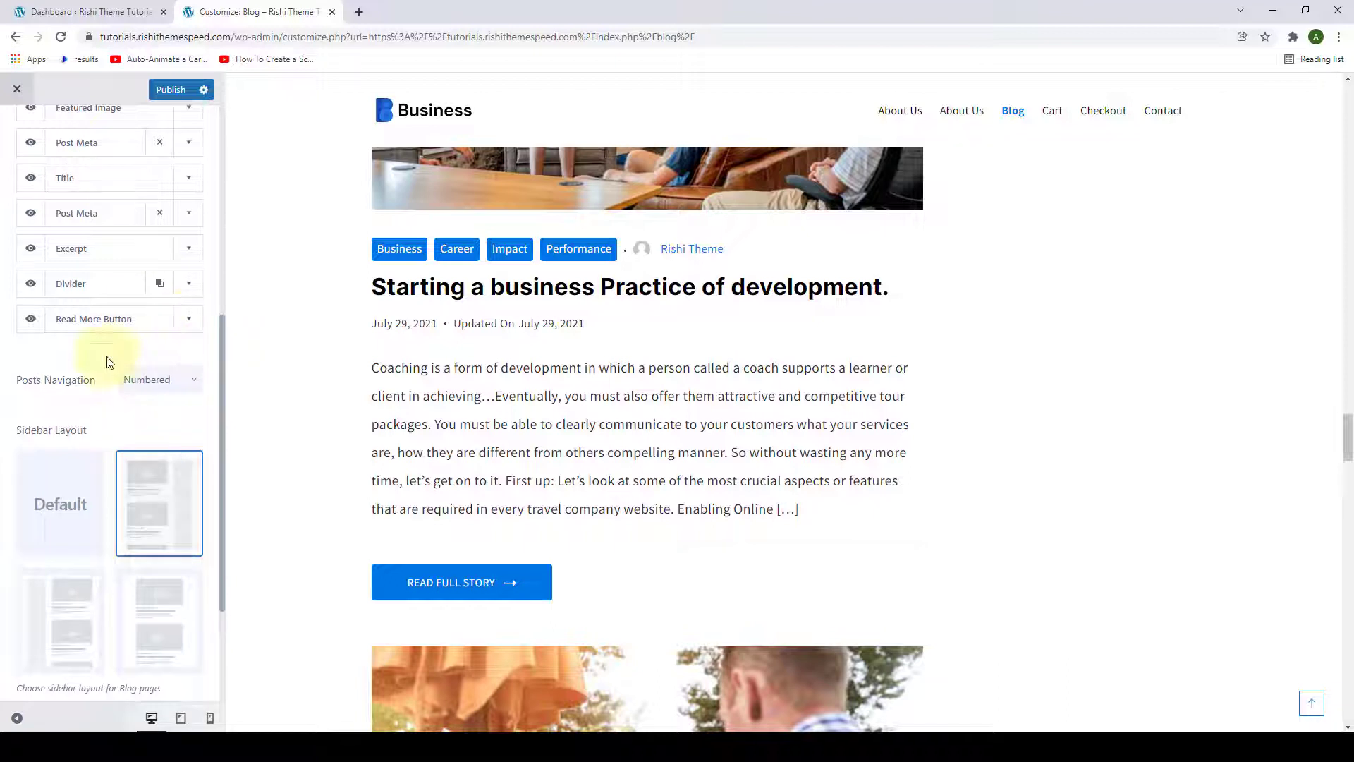
Step: Try the Divider element directly above the second Post Meta, and return it to its place below Excerpt
{"action": "scroll", "coordinate": [106, 357], "scroll_direction": "up", "scroll_amount": 3}
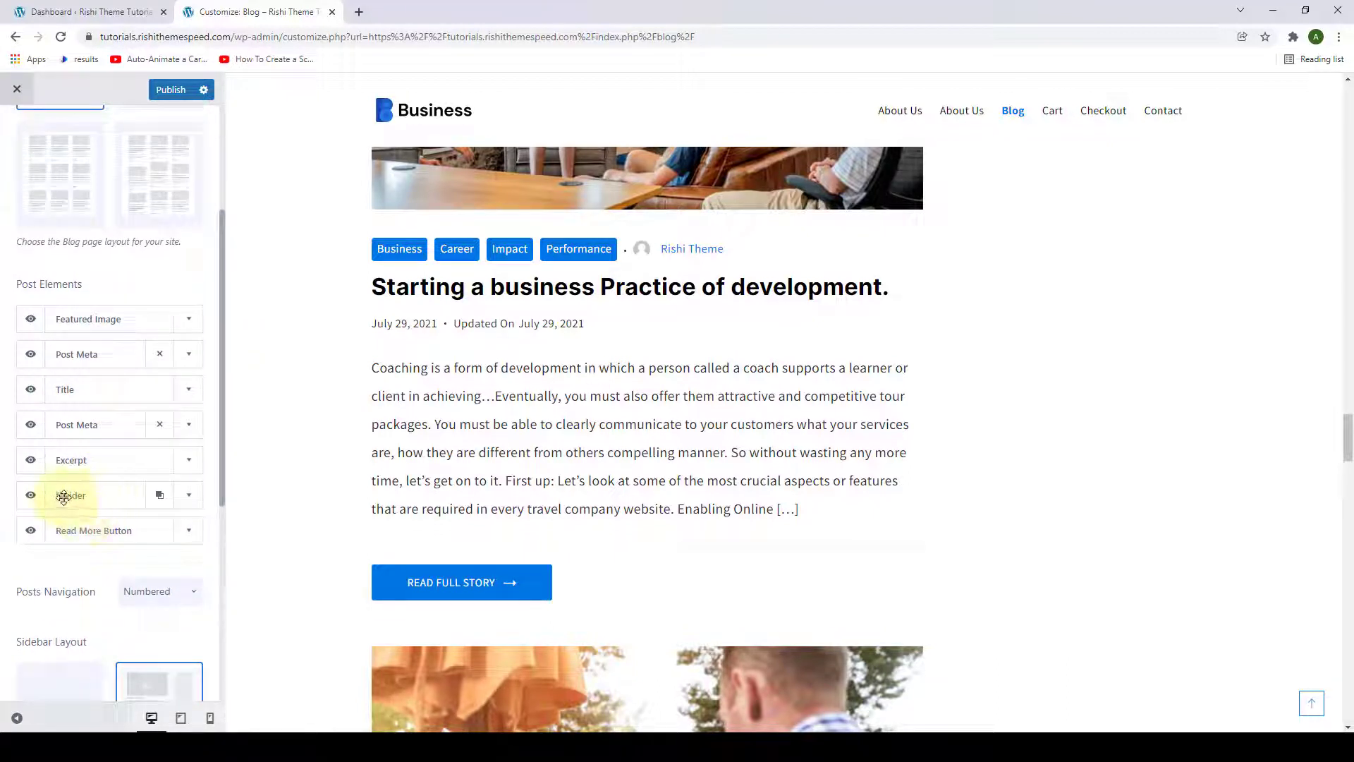
{"action": "left_click_drag", "start_coordinate": [90, 501], "coordinate": [91, 428]}
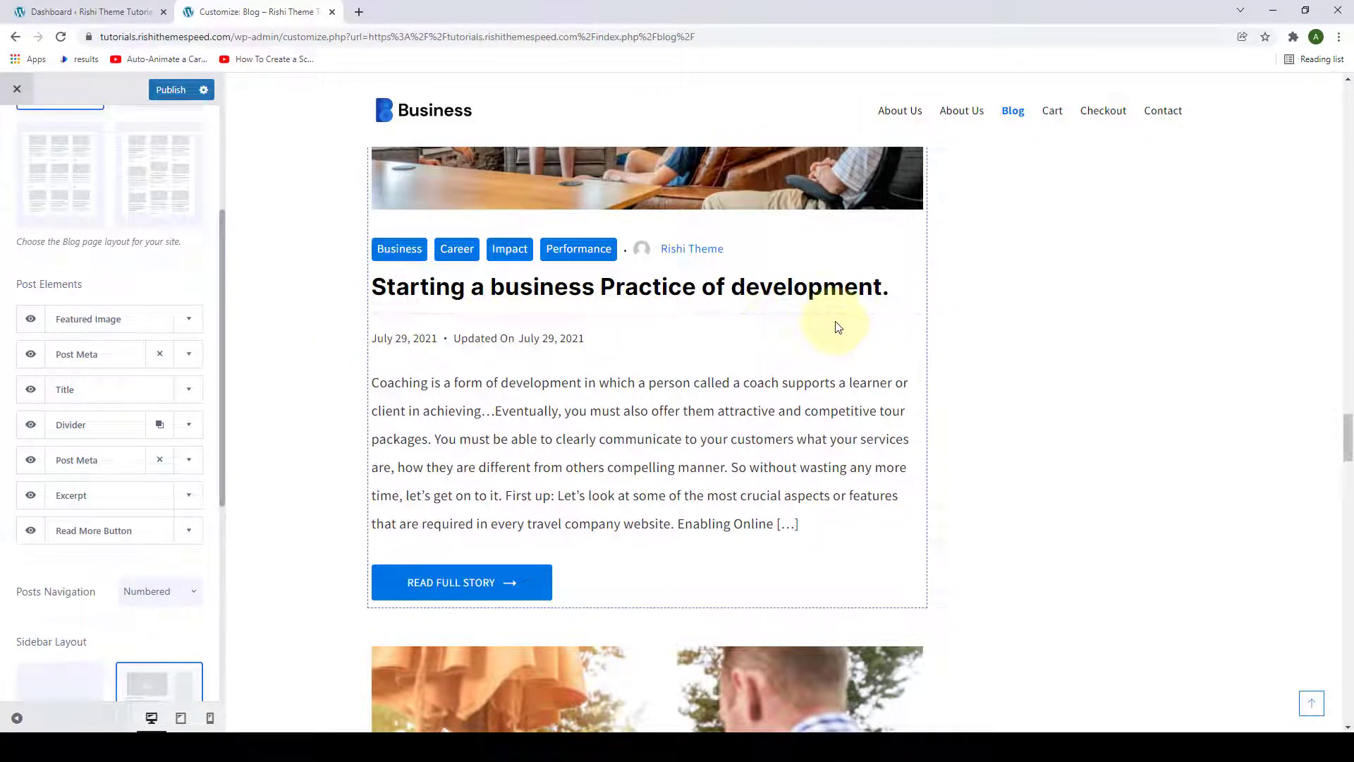
{"action": "left_click_drag", "start_coordinate": [111, 423], "coordinate": [100, 468]}
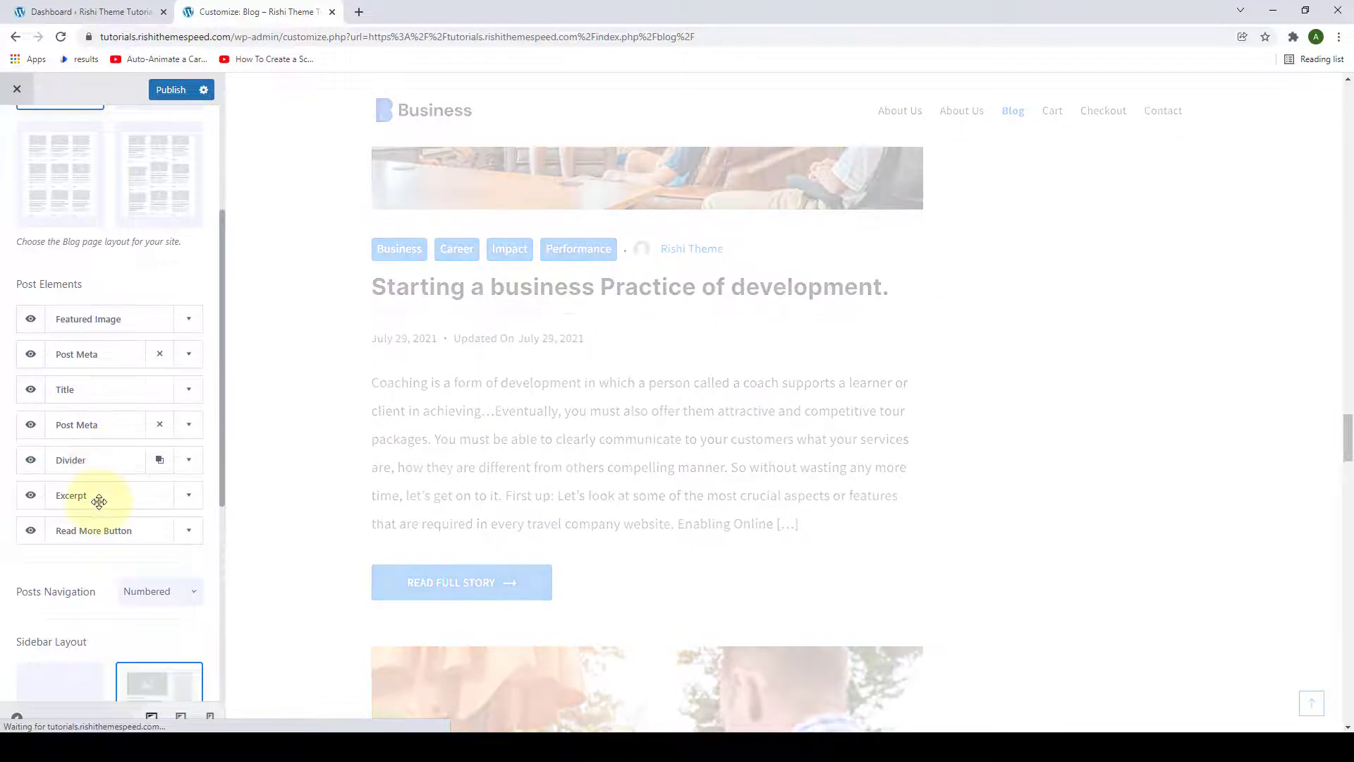
{"action": "left_click_drag", "start_coordinate": [98, 501], "coordinate": [76, 482]}
Step: Hide the Divider element and bring the page navigation at the end of the blog preview into view
{"action": "left_click", "coordinate": [31, 494]}
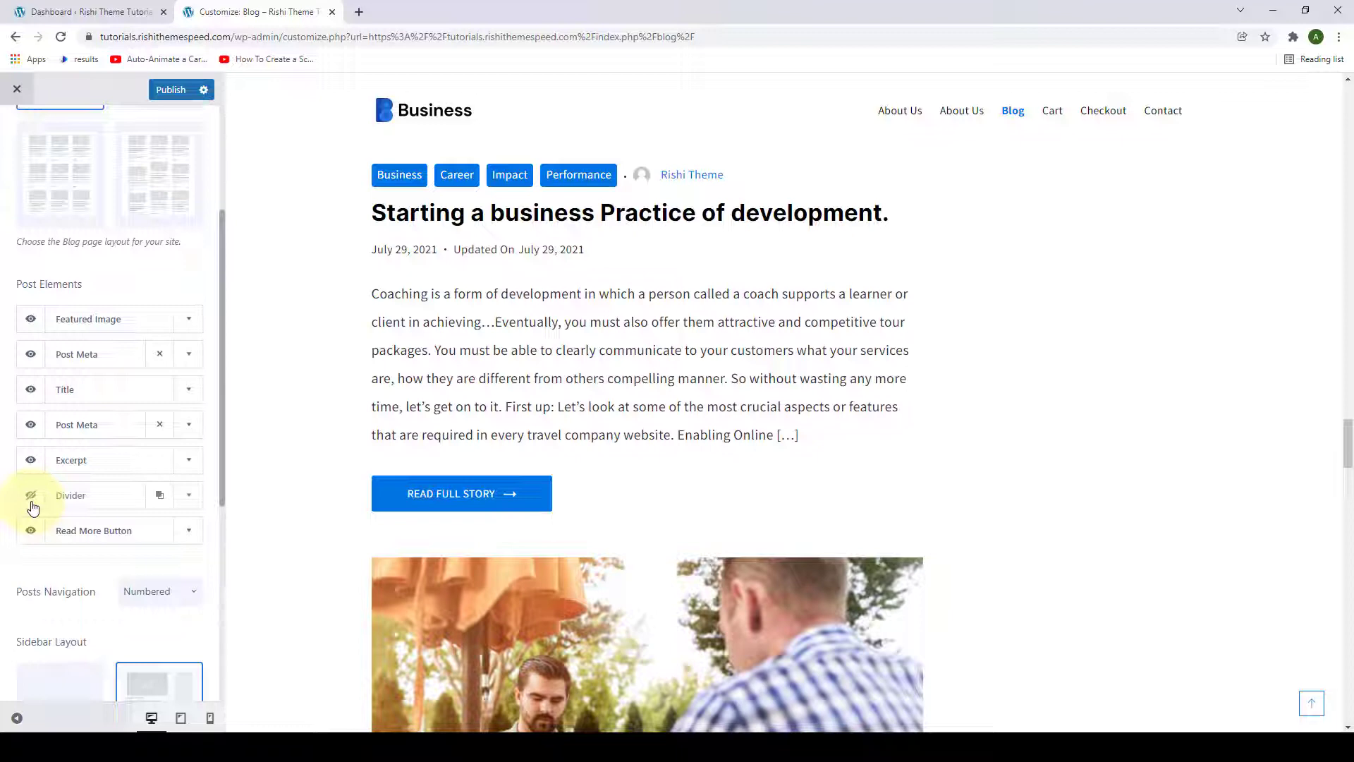
{"action": "scroll", "coordinate": [37, 515], "scroll_direction": "down", "scroll_amount": 4}
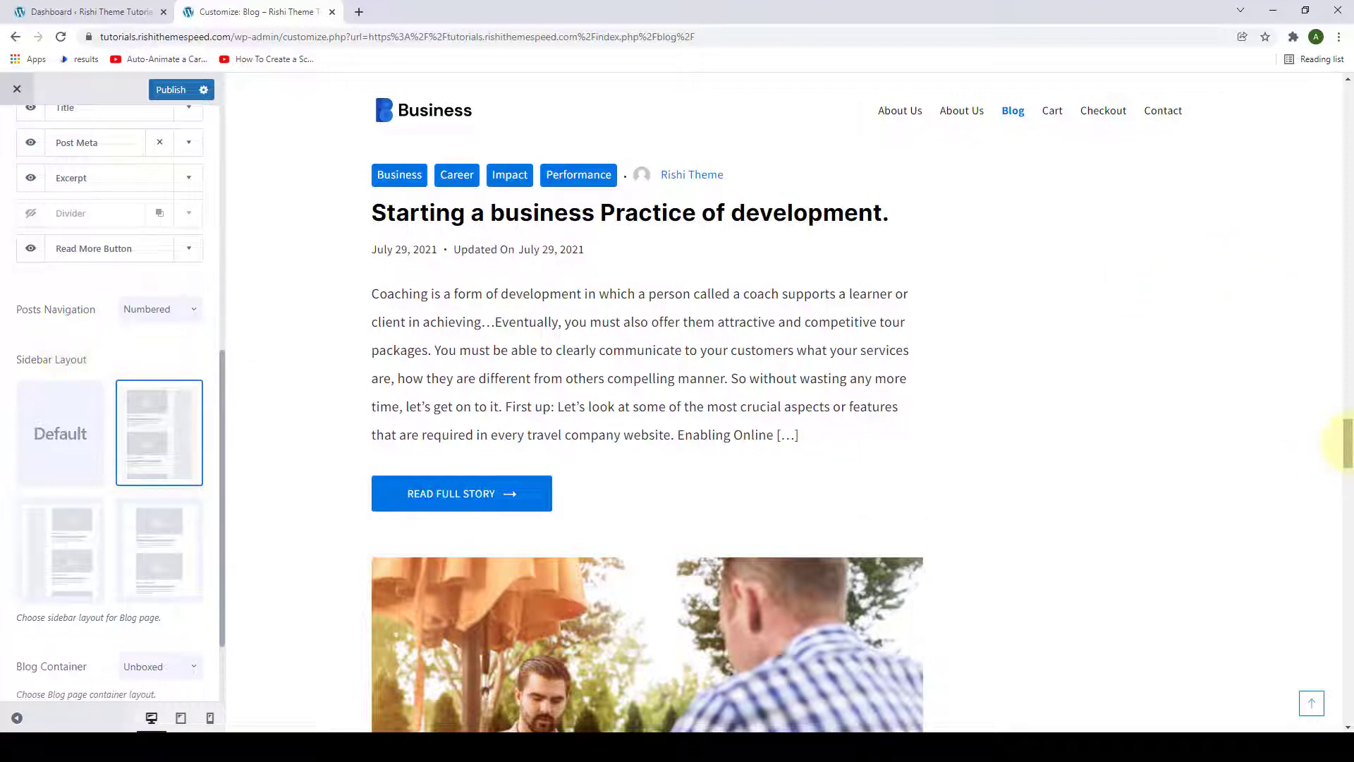
{"action": "left_click_drag", "start_coordinate": [1347, 442], "coordinate": [1350, 684]}
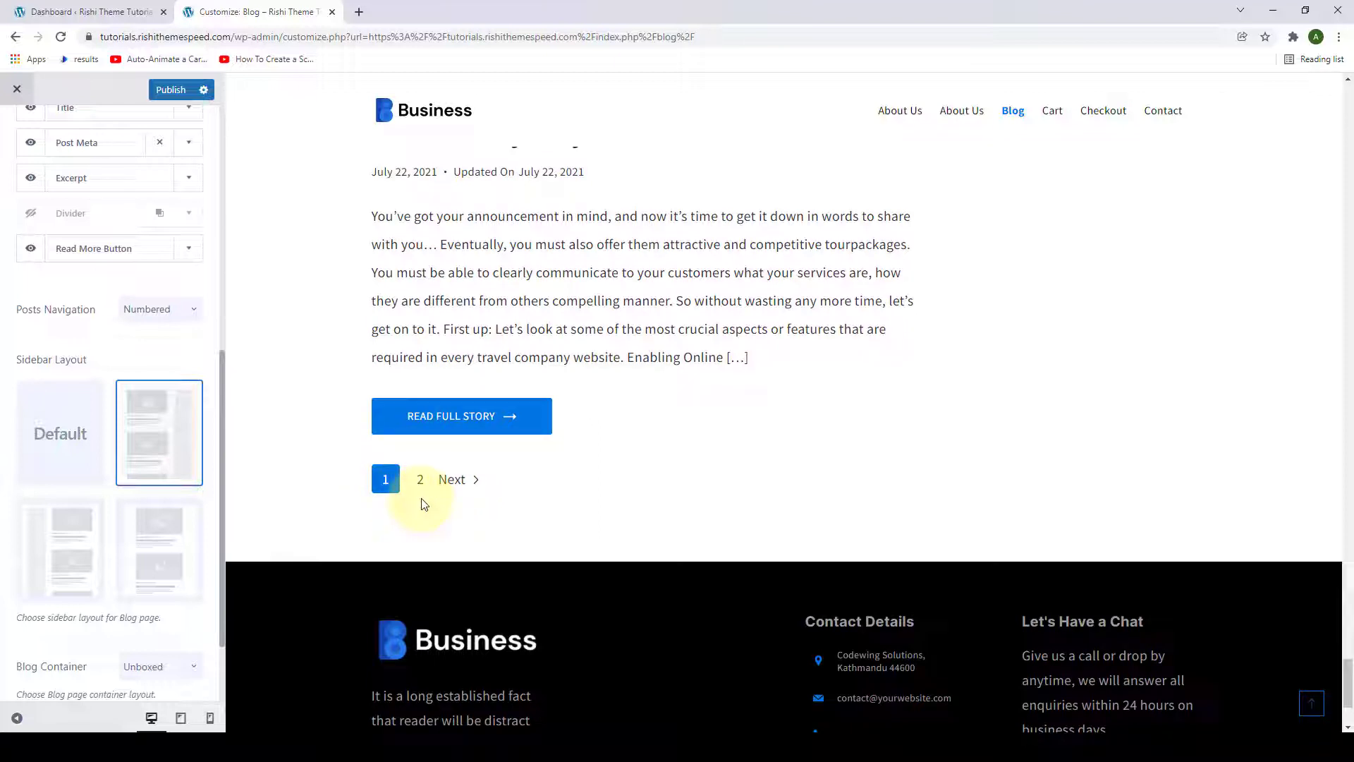
Step: Try Infinite Scroll as the Posts Navigation and check how further posts load in the preview
{"action": "left_click", "coordinate": [182, 312]}
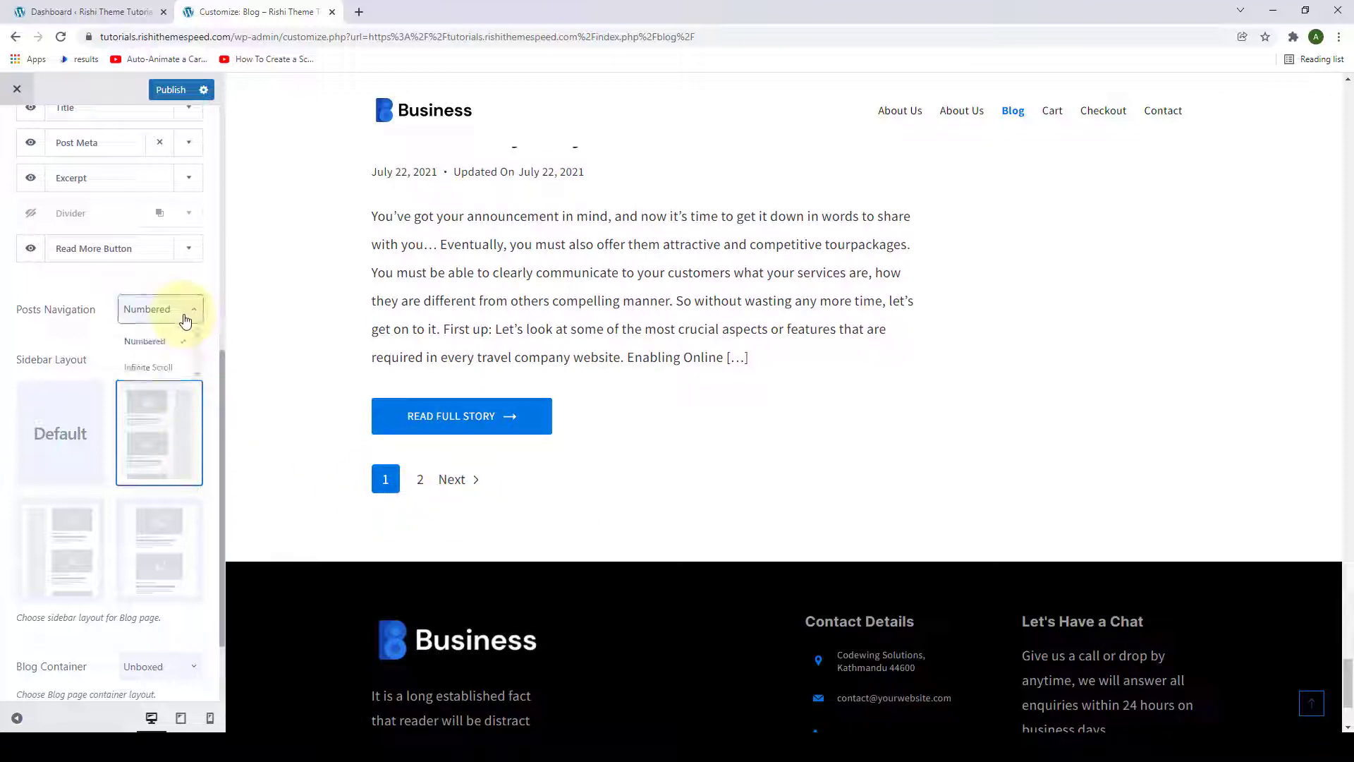
{"action": "left_click", "coordinate": [171, 371]}
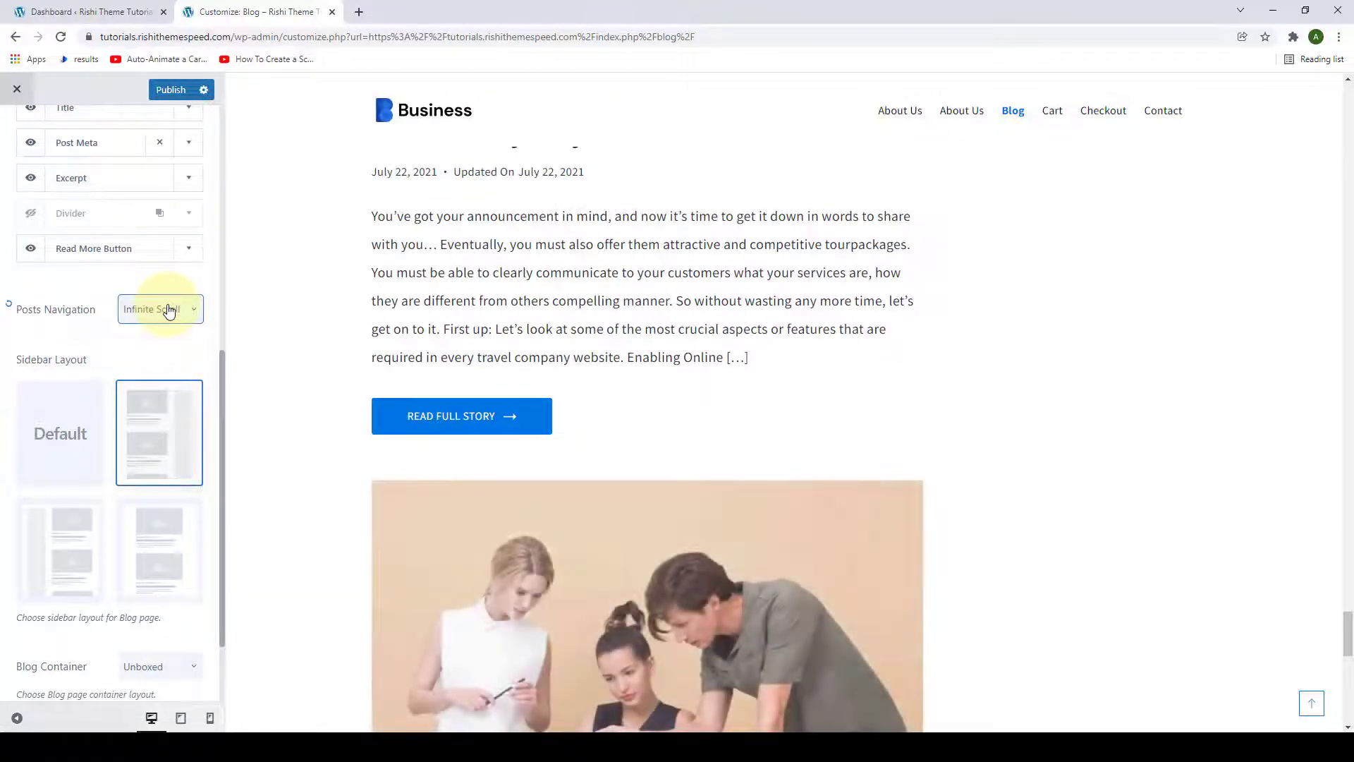
{"action": "scroll", "coordinate": [570, 428], "scroll_direction": "down", "scroll_amount": 7}
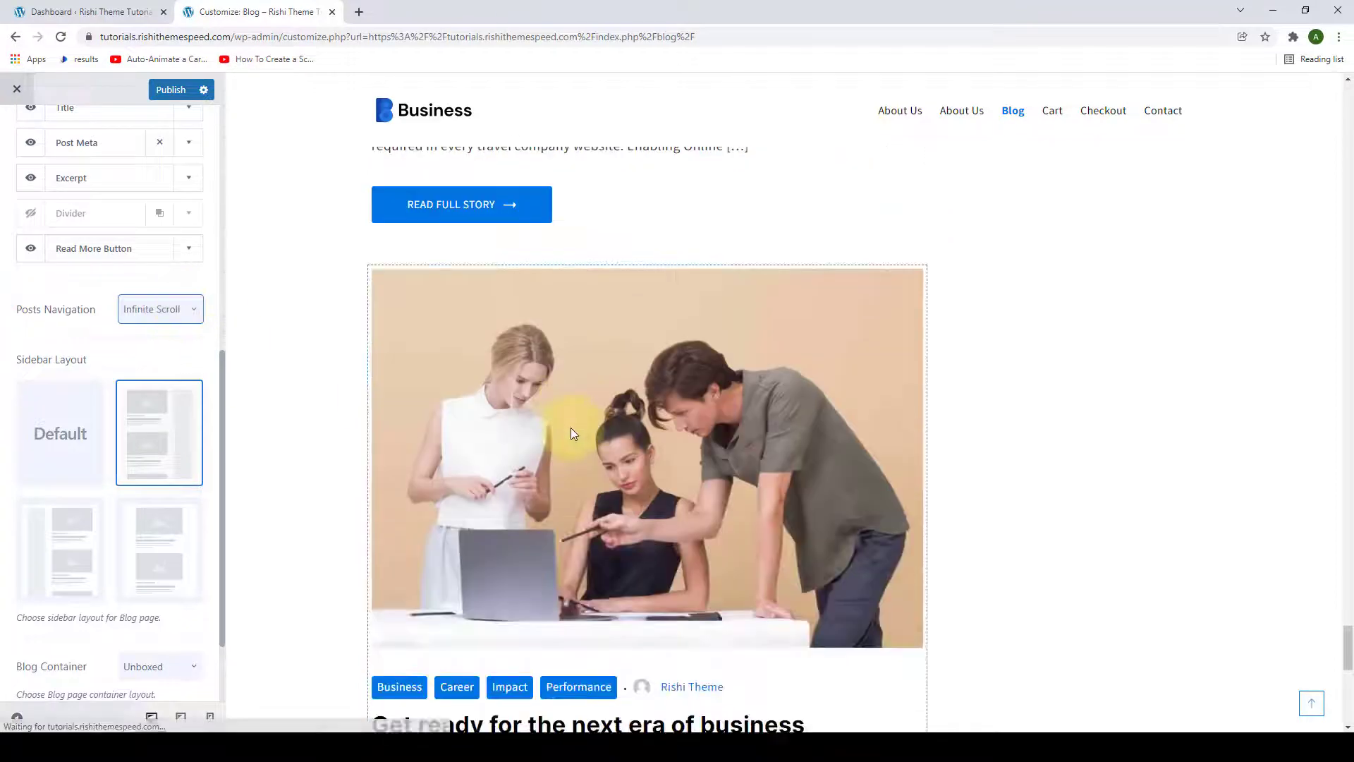
{"action": "scroll", "coordinate": [570, 436], "scroll_direction": "down", "scroll_amount": 3}
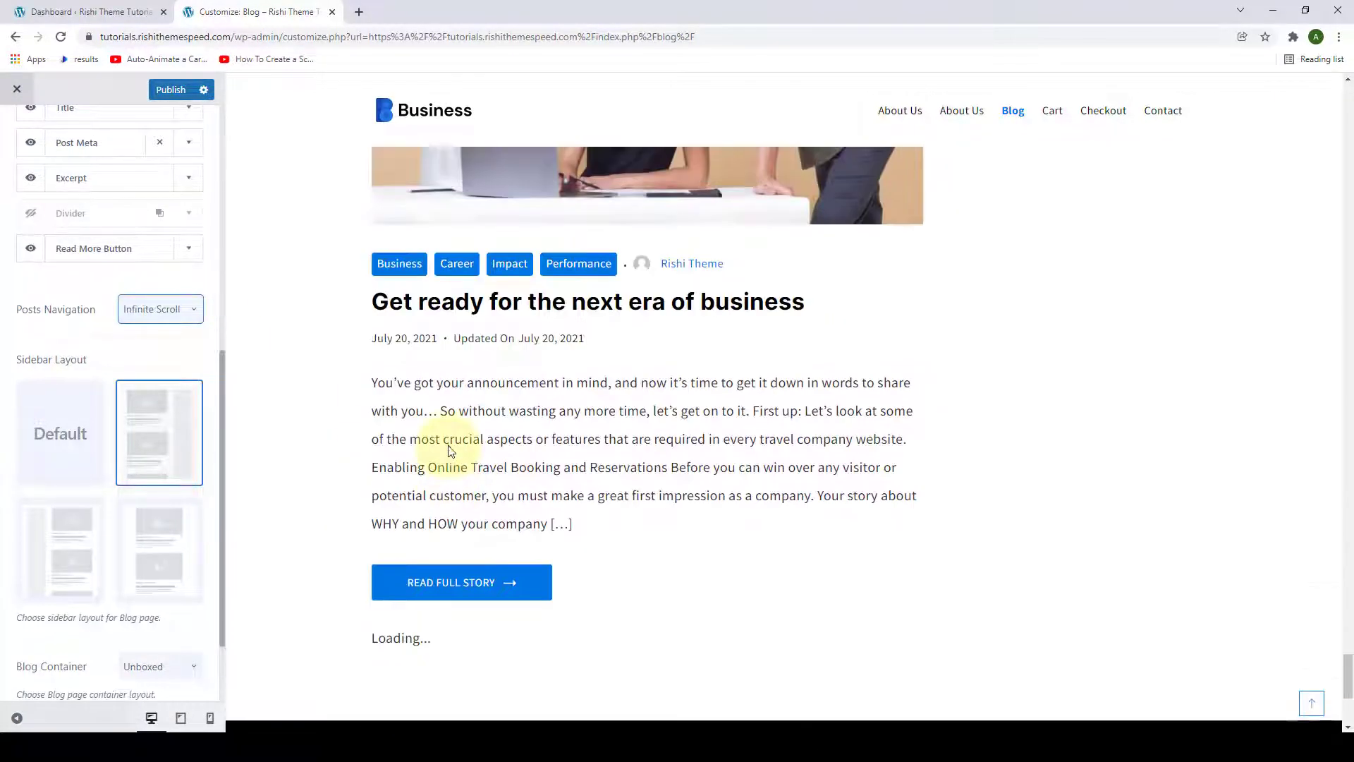
Step: Set Posts Navigation back to Numbered and go to page 1 of the blog posts in the preview
{"action": "left_click", "coordinate": [164, 310]}
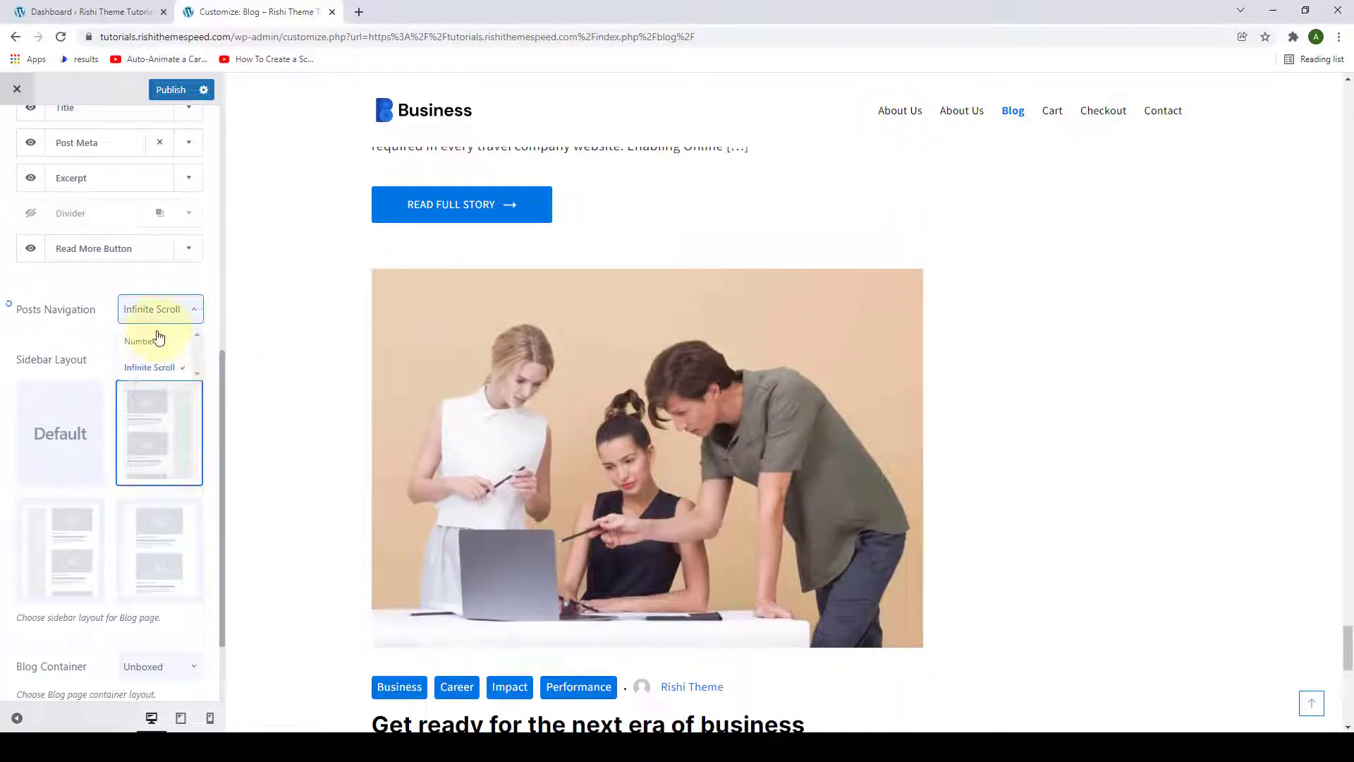
{"action": "left_click", "coordinate": [156, 340]}
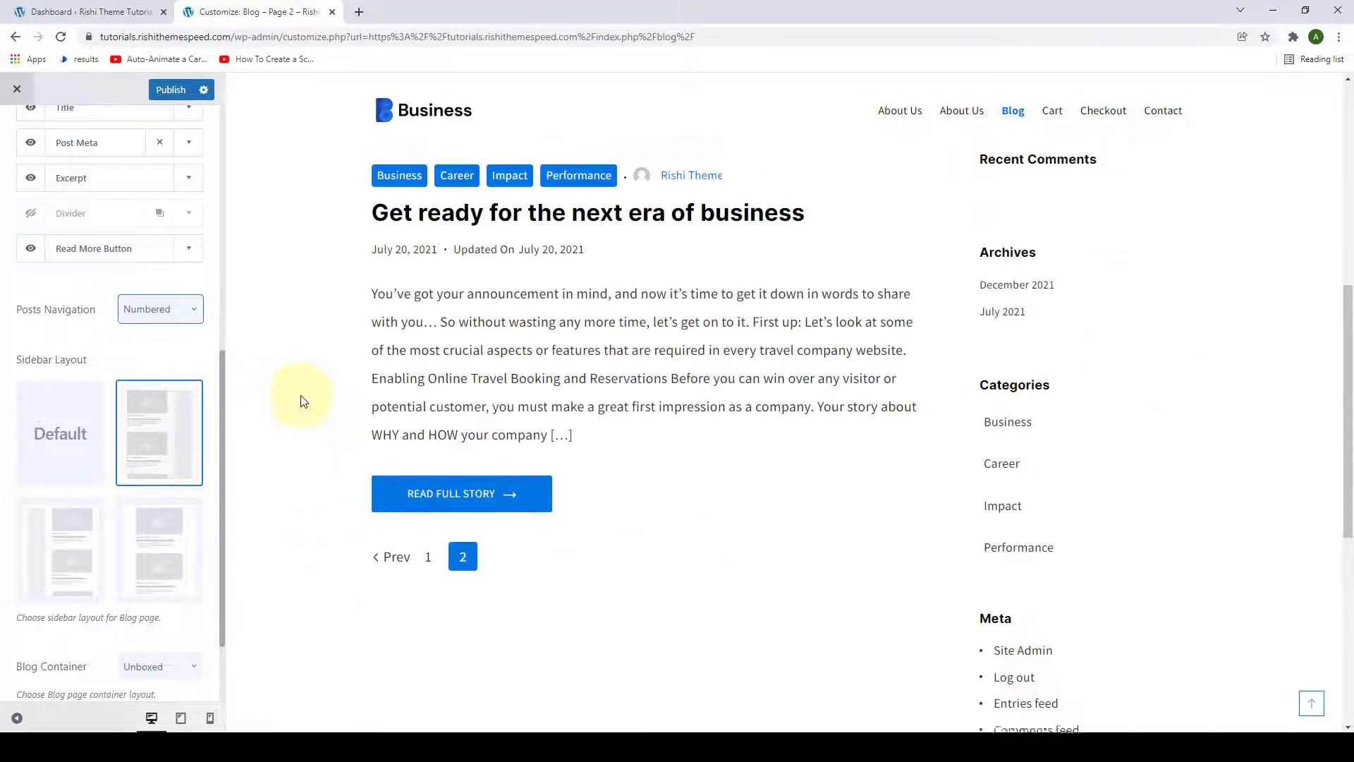
{"action": "scroll", "coordinate": [324, 479], "scroll_direction": "up", "scroll_amount": 1}
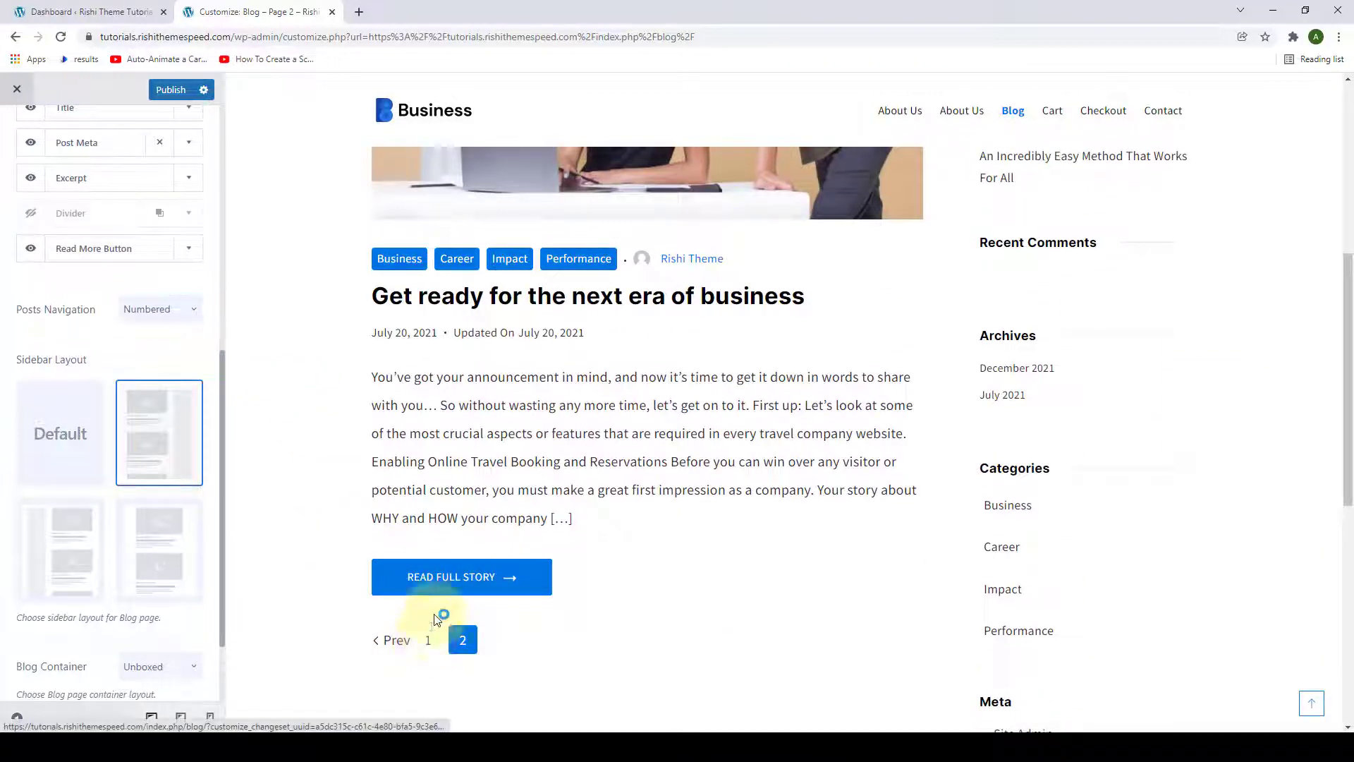
{"action": "left_click", "coordinate": [429, 642]}
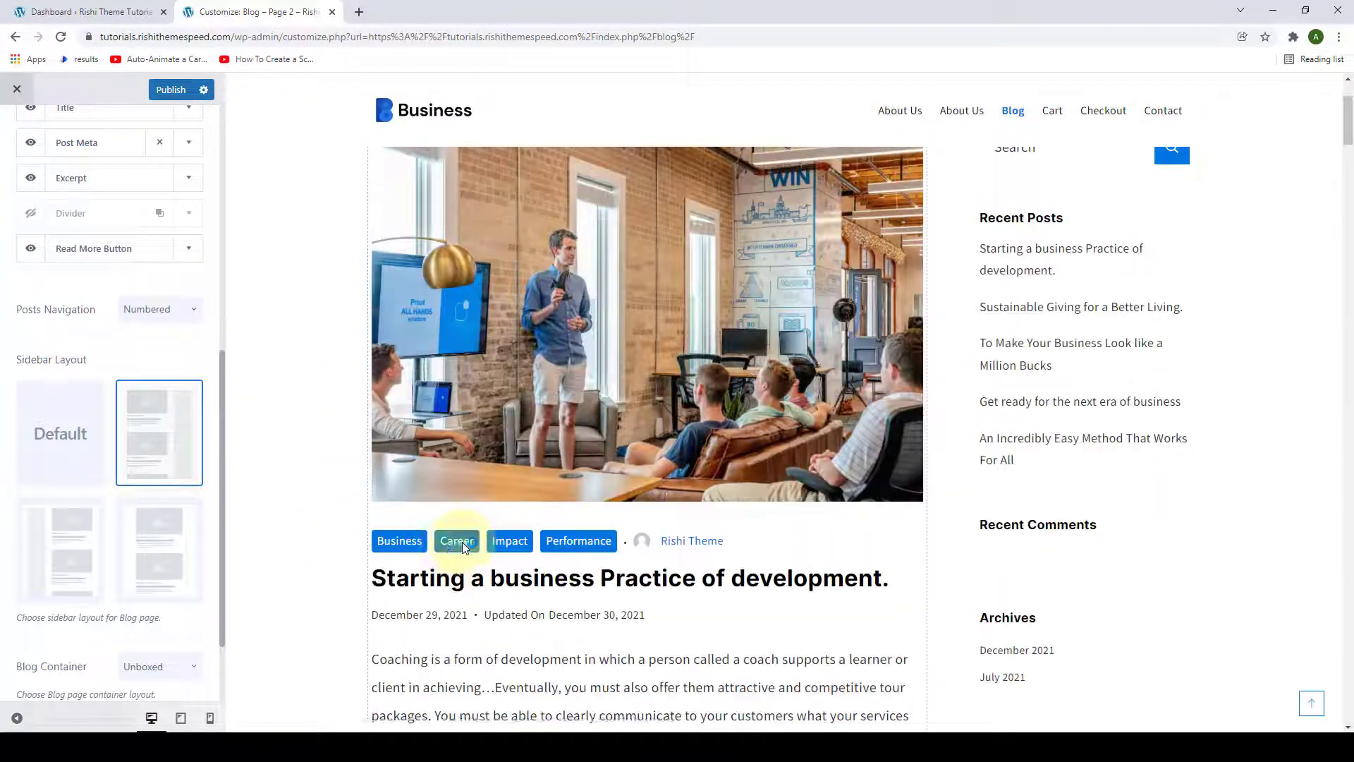
Step: Try Left Sidebar as the blog page's Sidebar Layout
{"action": "scroll", "coordinate": [85, 268], "scroll_direction": "down", "scroll_amount": 1}
{"action": "scroll", "coordinate": [86, 273], "scroll_direction": "down", "scroll_amount": 2}
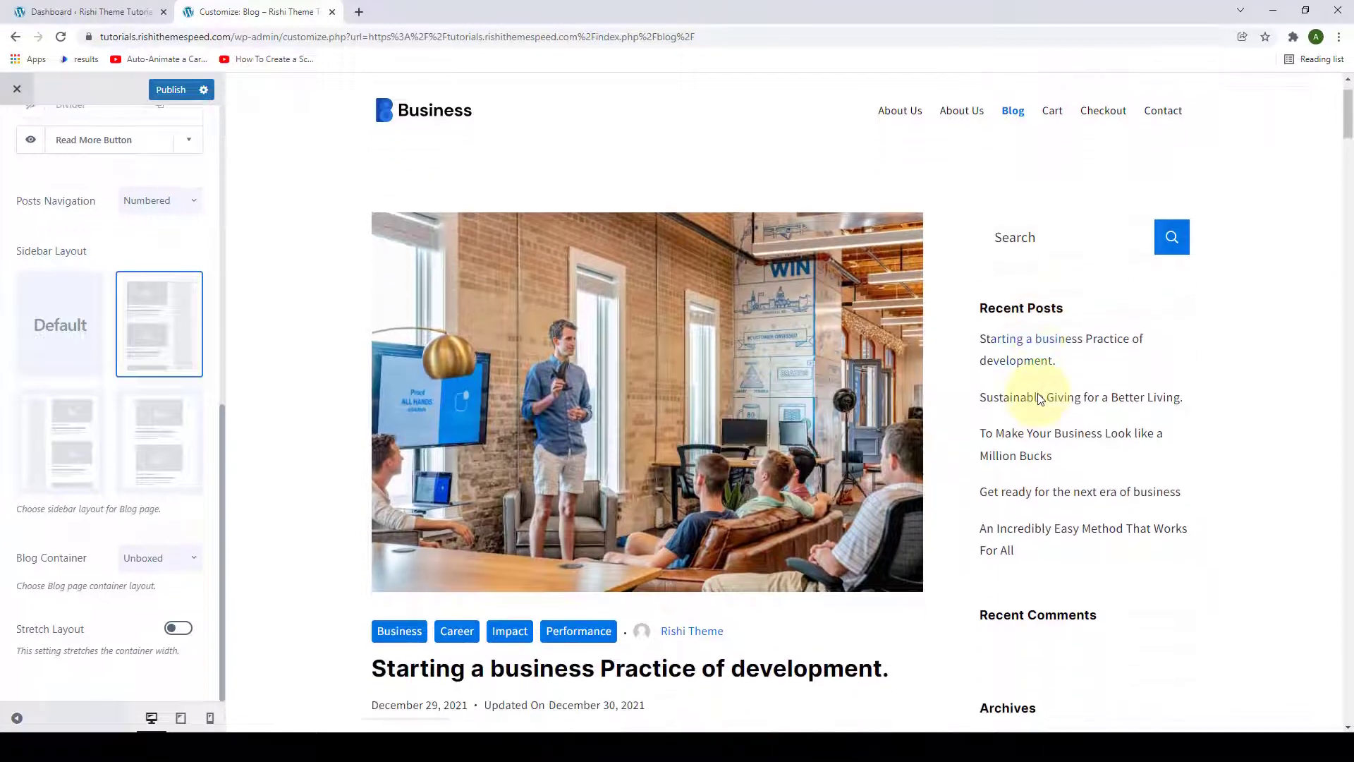
{"action": "left_click", "coordinate": [36, 441]}
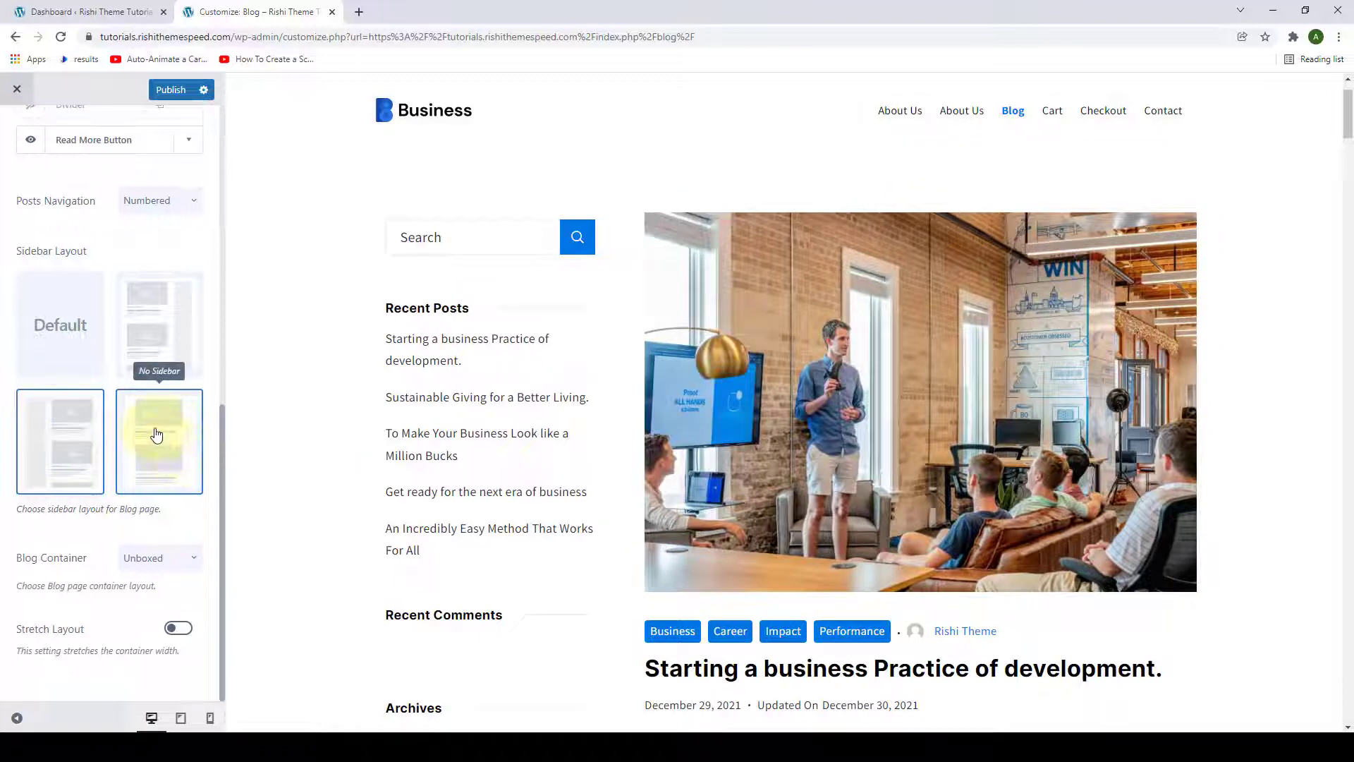
Step: Try Grid Layout as the Blog Page Layout and look over the posts in the preview
{"action": "scroll", "coordinate": [105, 441], "scroll_direction": "up", "scroll_amount": 8}
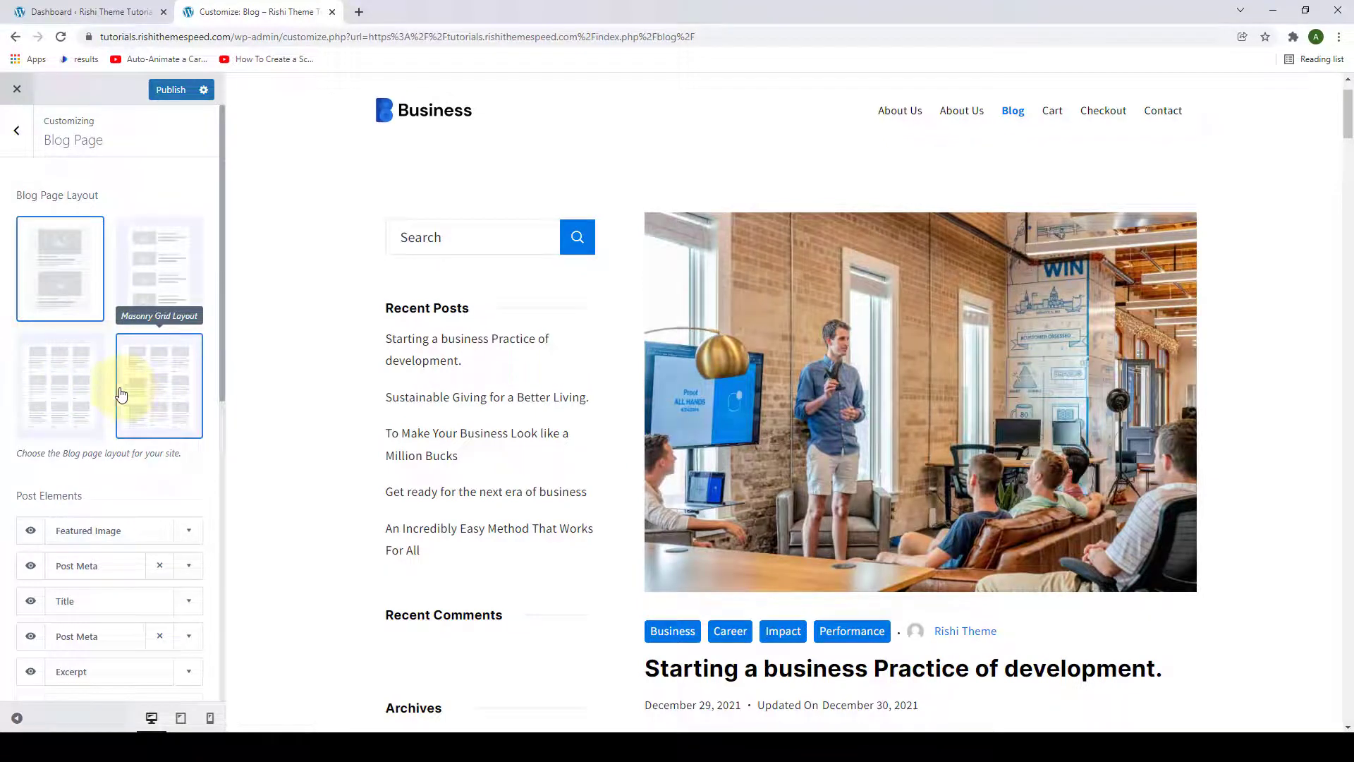
{"action": "left_click", "coordinate": [91, 387]}
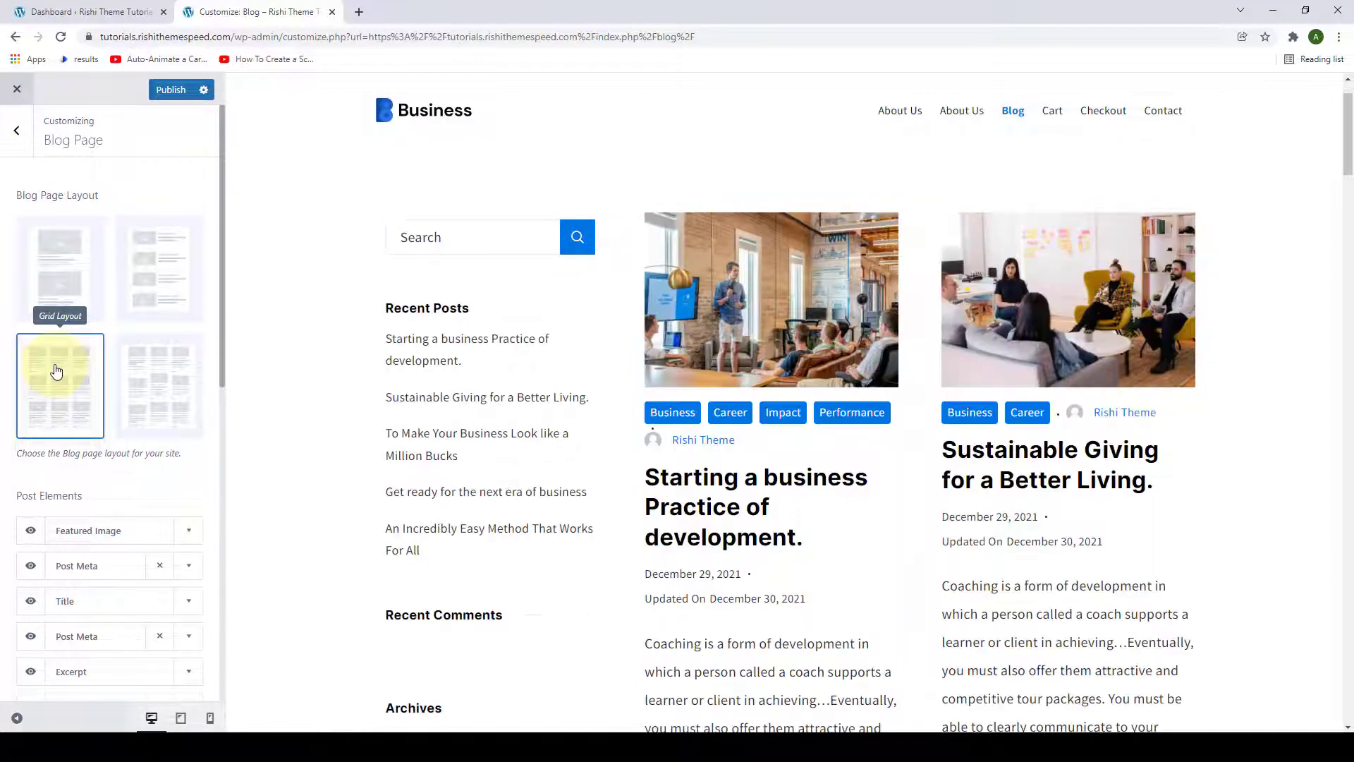
{"action": "scroll", "coordinate": [515, 311], "scroll_direction": "down", "scroll_amount": 4}
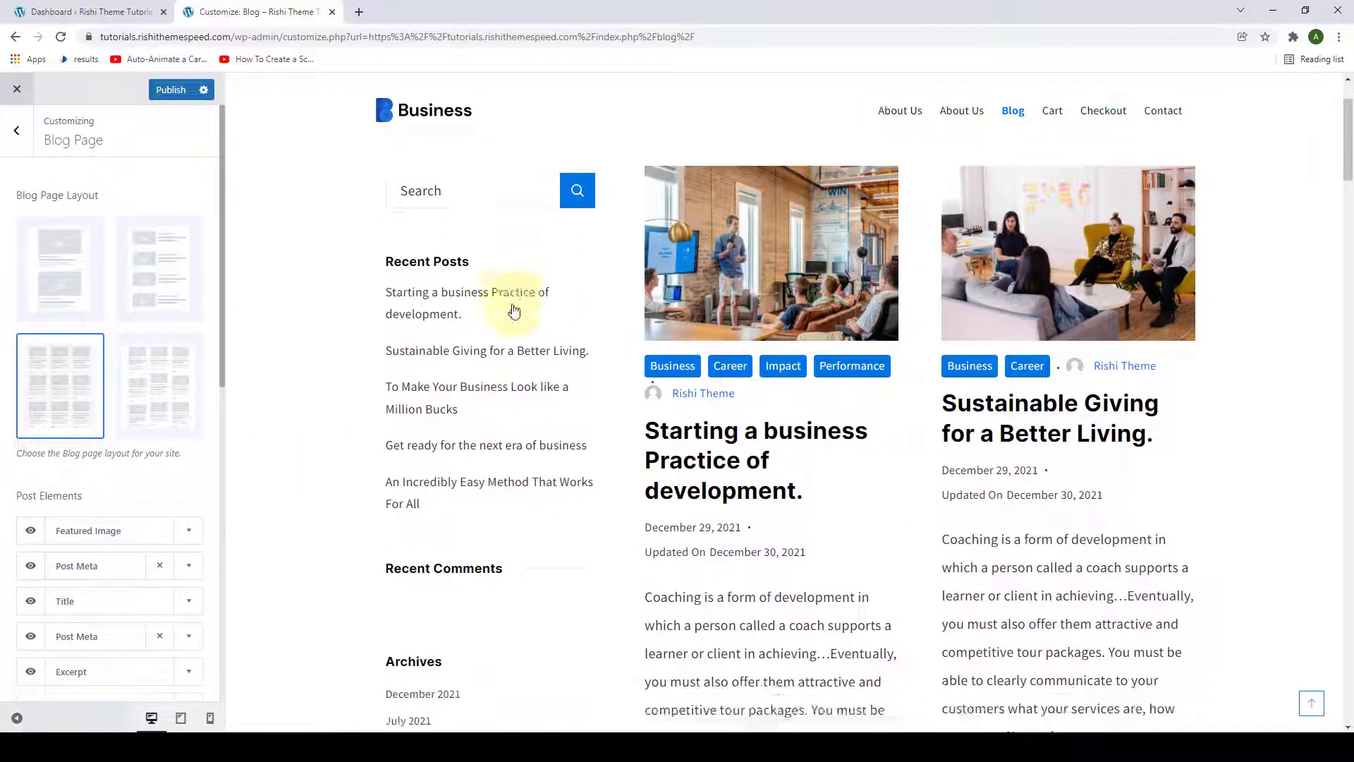
{"action": "scroll", "coordinate": [511, 451], "scroll_direction": "up", "scroll_amount": 5}
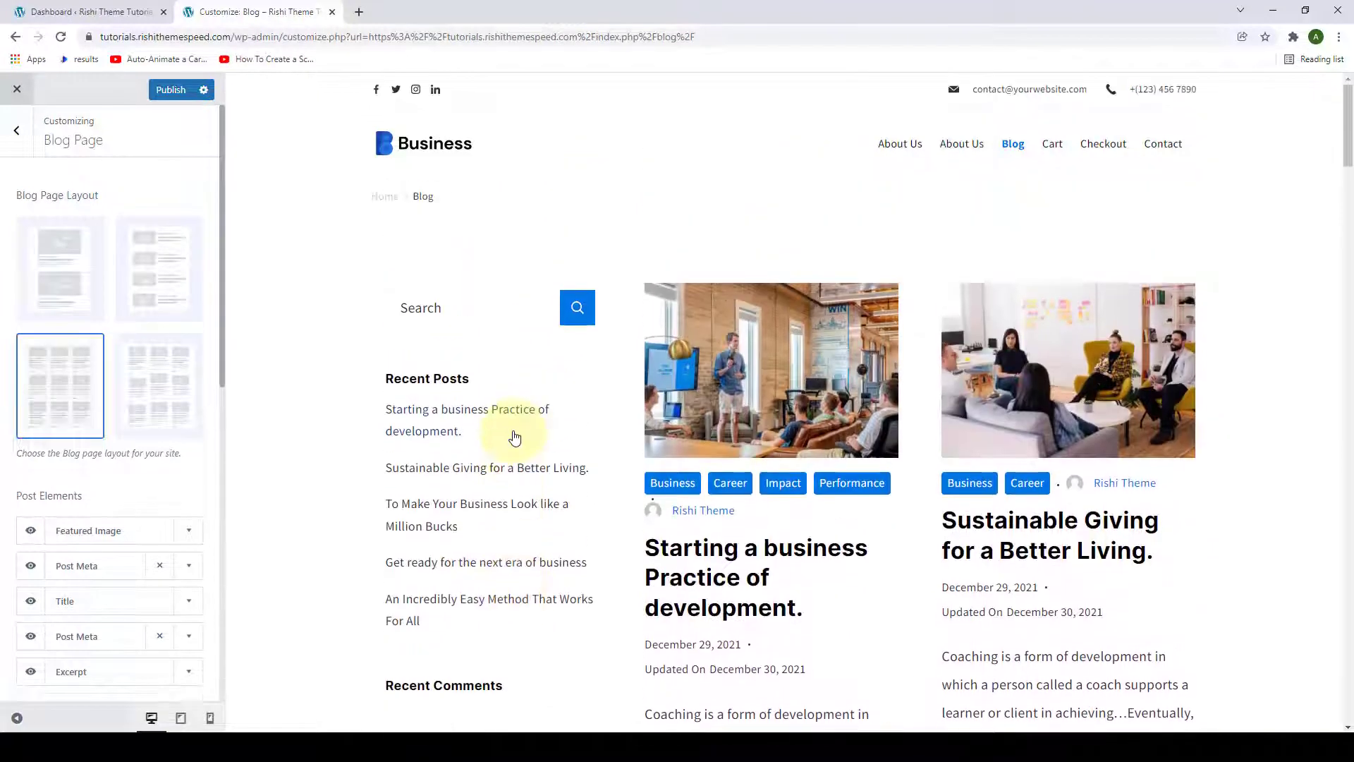
Step: Show the blog posts without a sidebar in the Masonry Grid Layout, with Number of Posts per Row set to 3
{"action": "scroll", "coordinate": [212, 409], "scroll_direction": "down", "scroll_amount": 8}
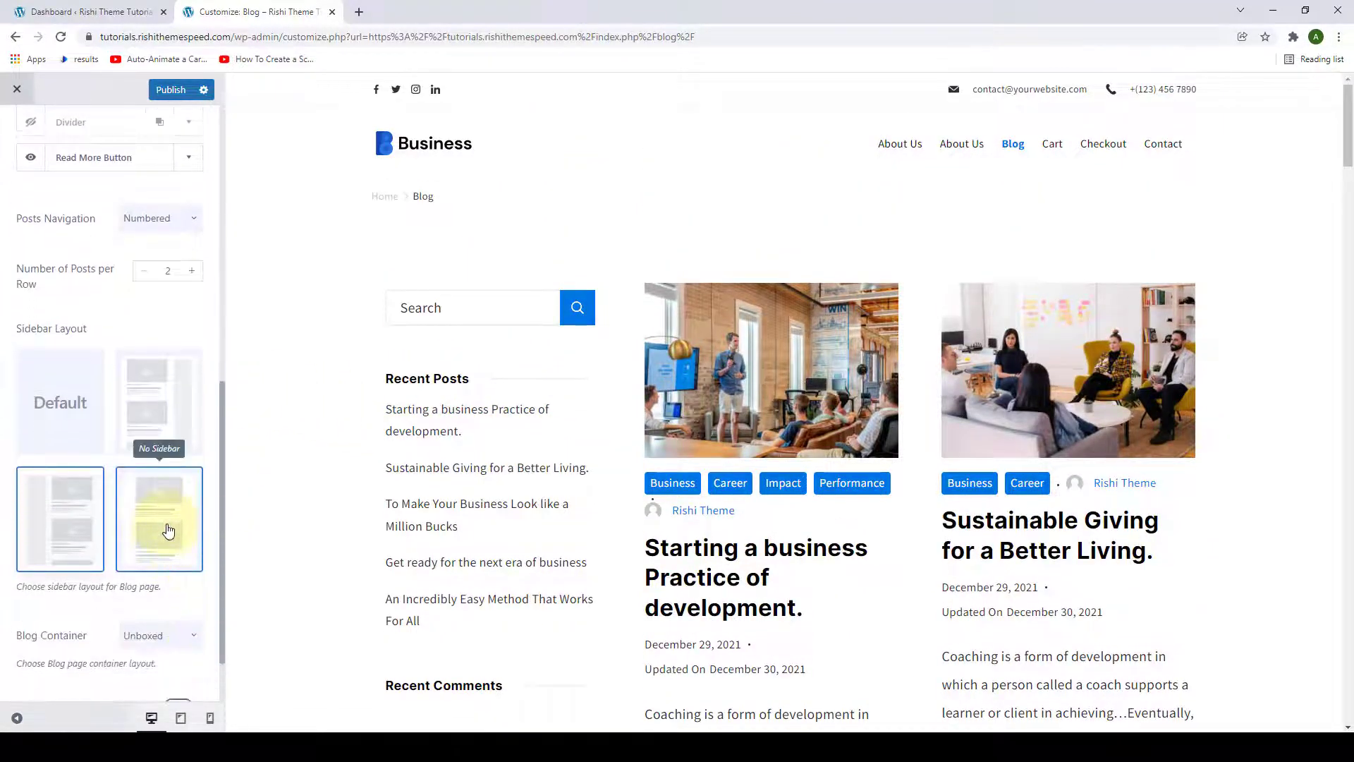
{"action": "left_click", "coordinate": [168, 530]}
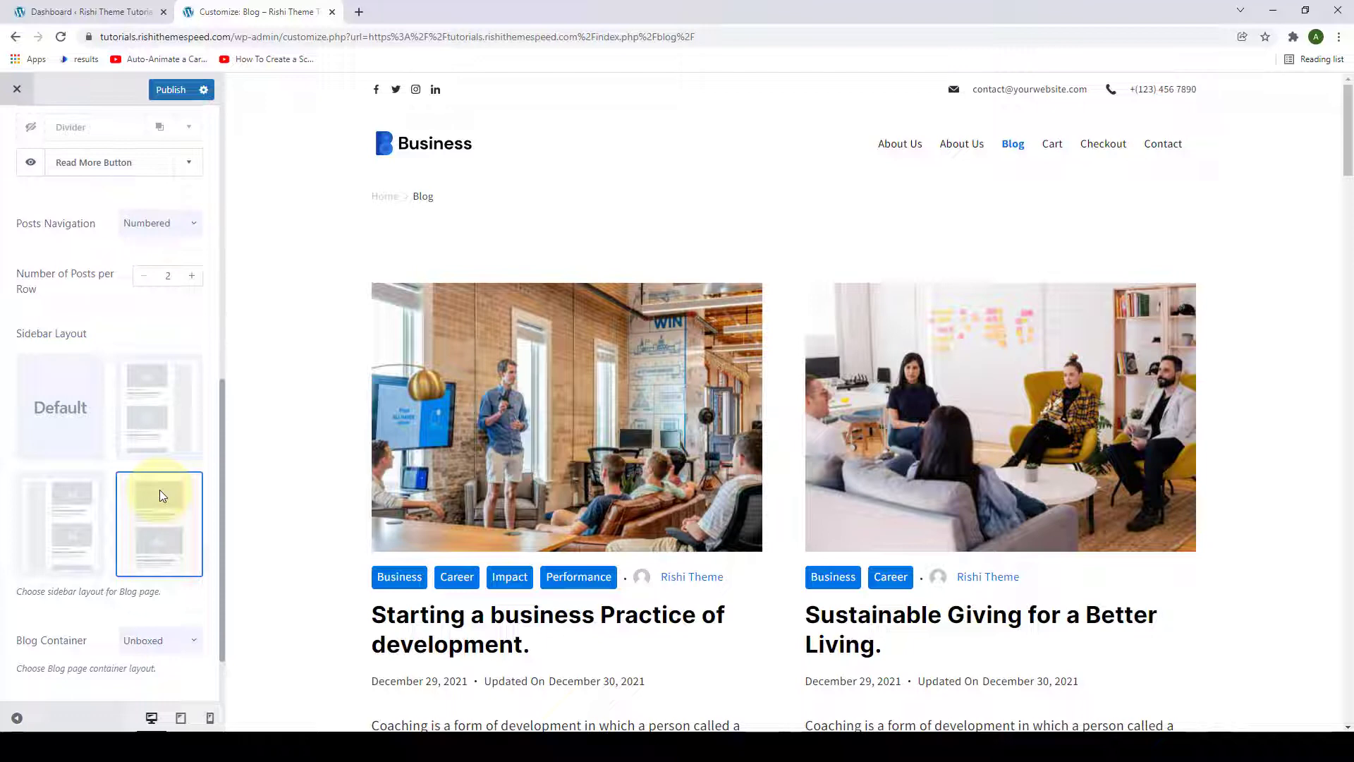
{"action": "scroll", "coordinate": [159, 490], "scroll_direction": "up", "scroll_amount": 2}
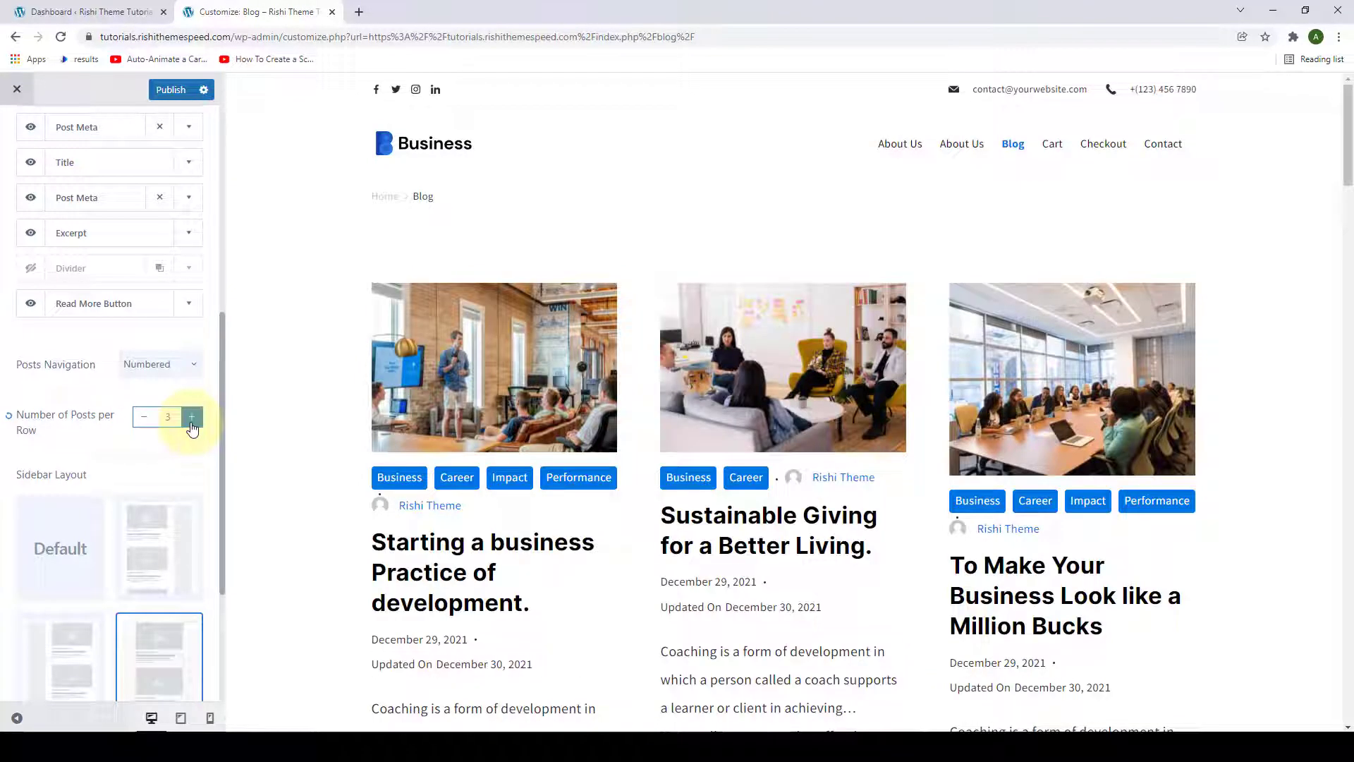
Step: Try Stretch Layout on the blog page and check the whole preview with the customizer controls temporarily hidden
{"action": "scroll", "coordinate": [188, 444], "scroll_direction": "down", "scroll_amount": 3}
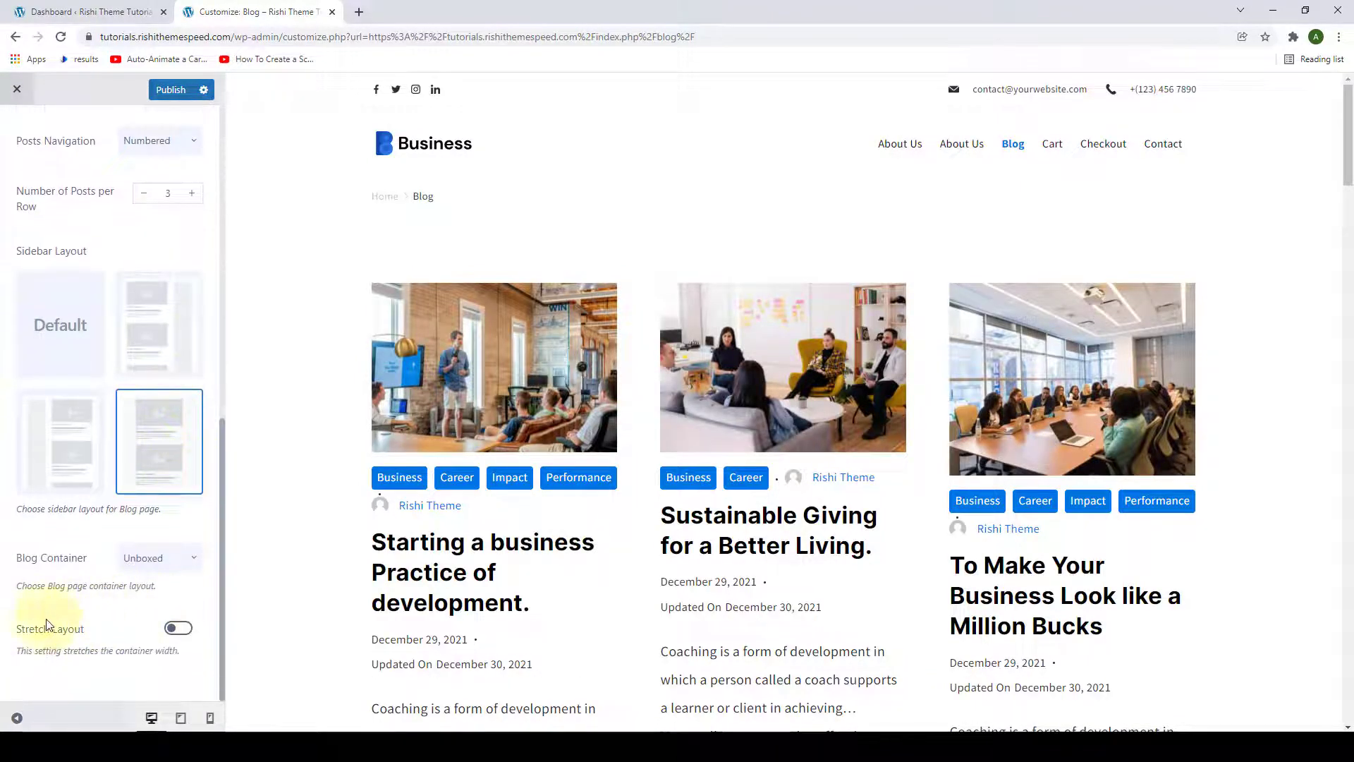
{"action": "left_click", "coordinate": [179, 630]}
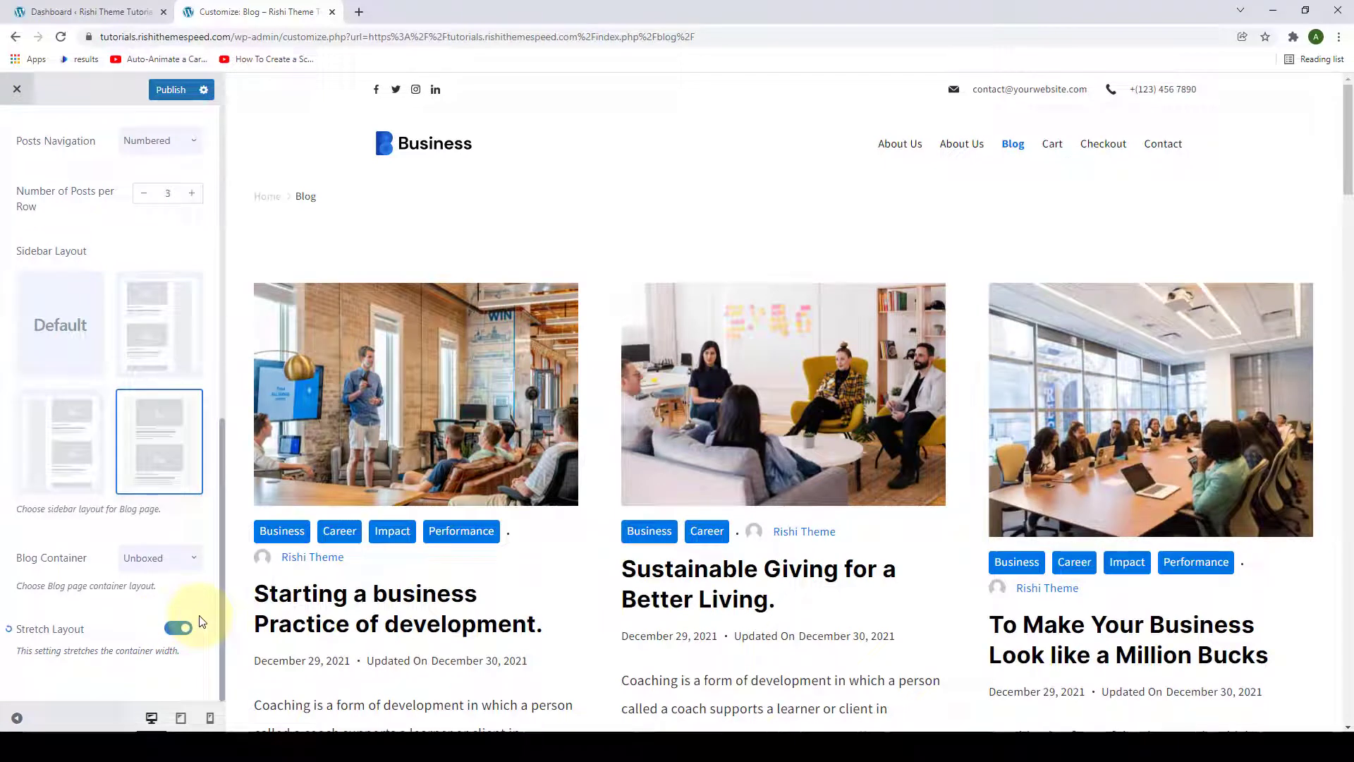
{"action": "left_click", "coordinate": [15, 719]}
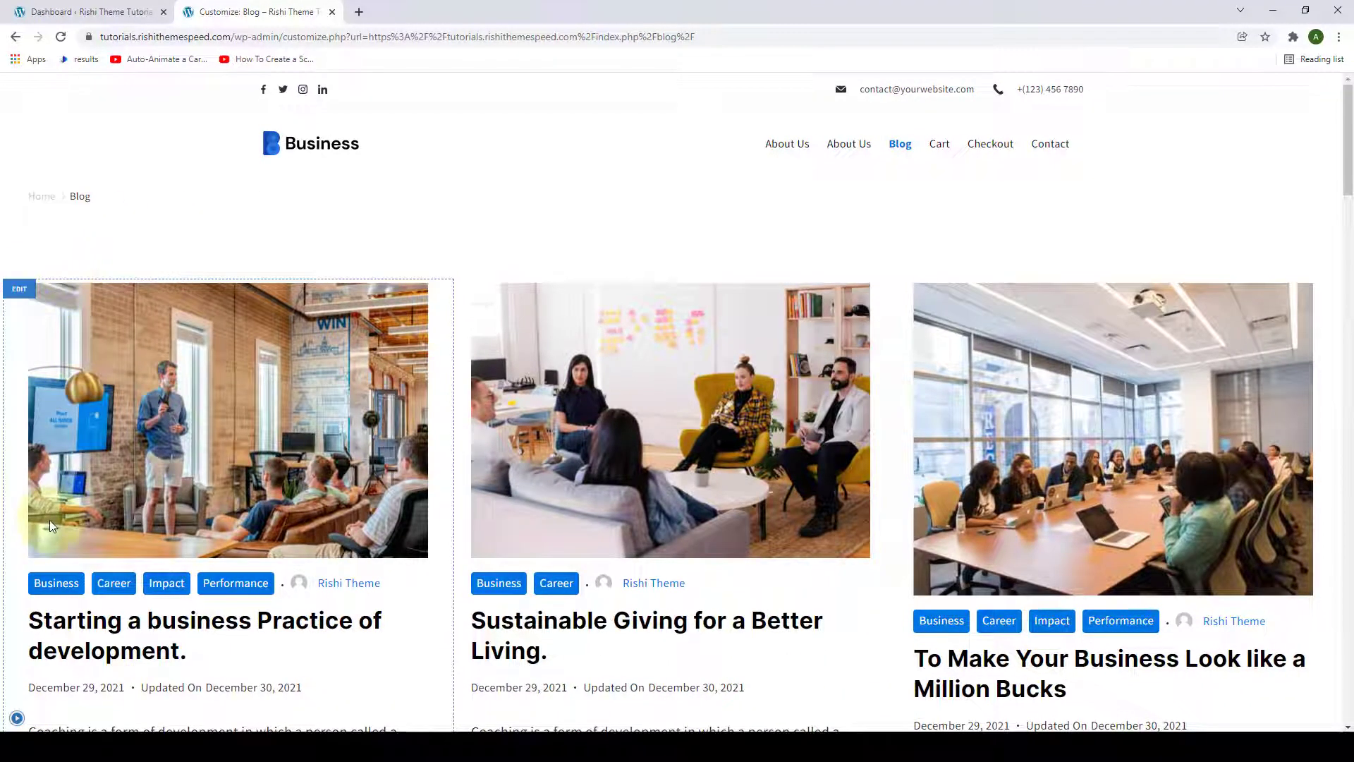
{"action": "scroll", "coordinate": [1004, 460], "scroll_direction": "down", "scroll_amount": 2}
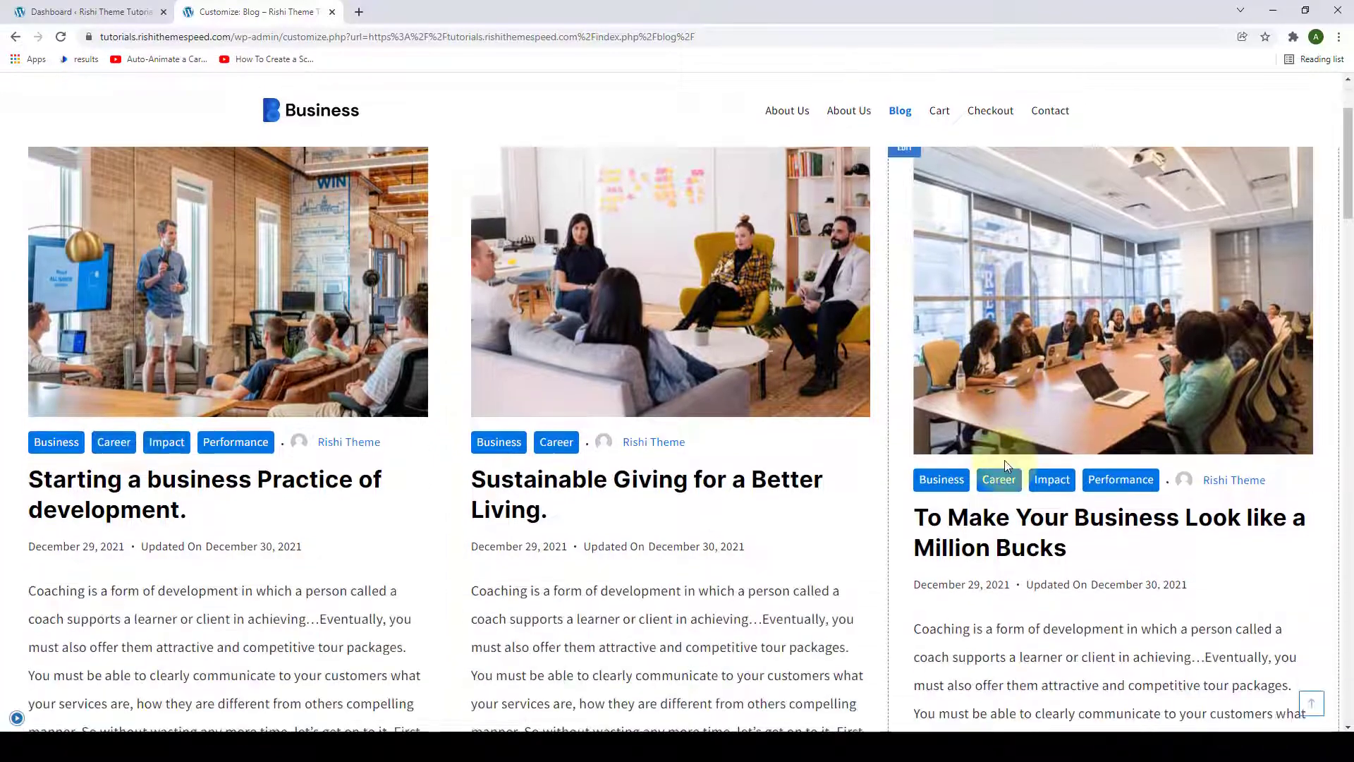
{"action": "scroll", "coordinate": [1004, 460], "scroll_direction": "down", "scroll_amount": 18}
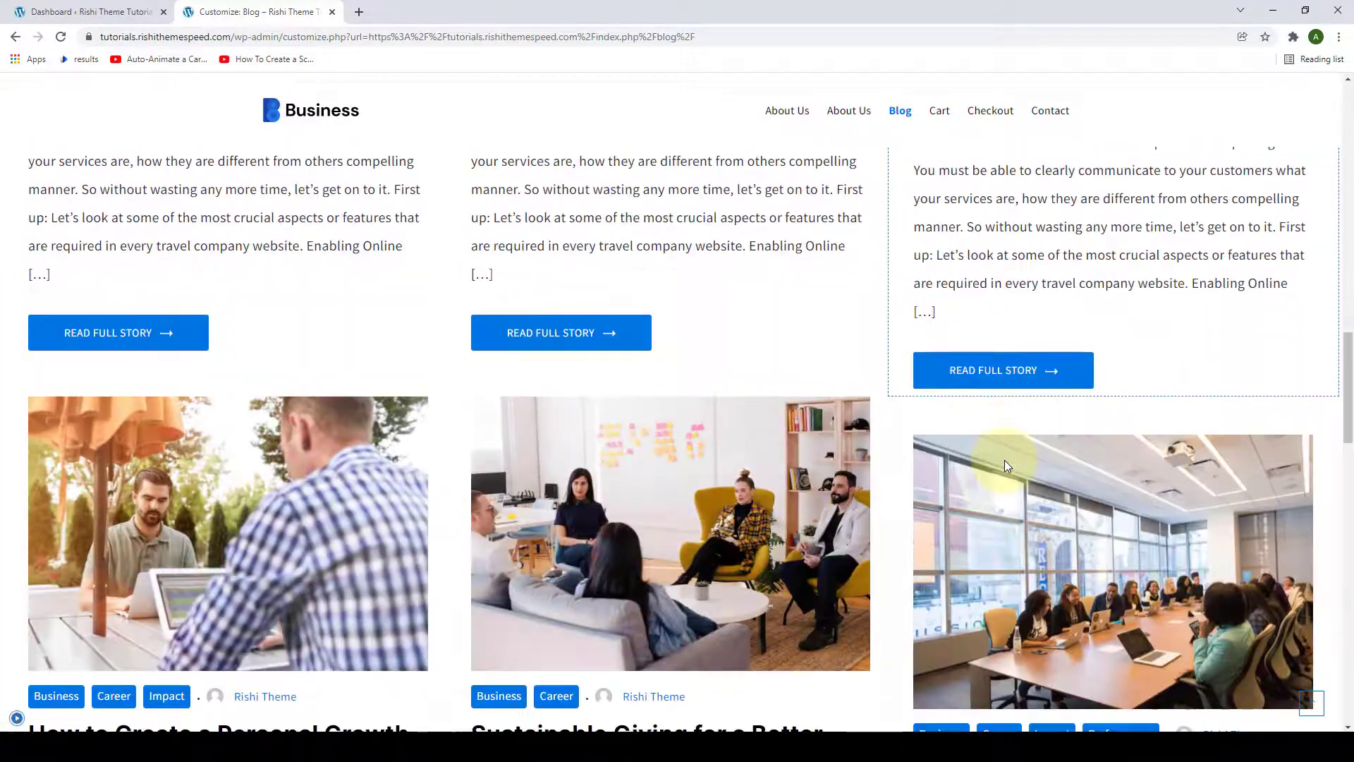
{"action": "scroll", "coordinate": [1004, 466], "scroll_direction": "down", "scroll_amount": 12}
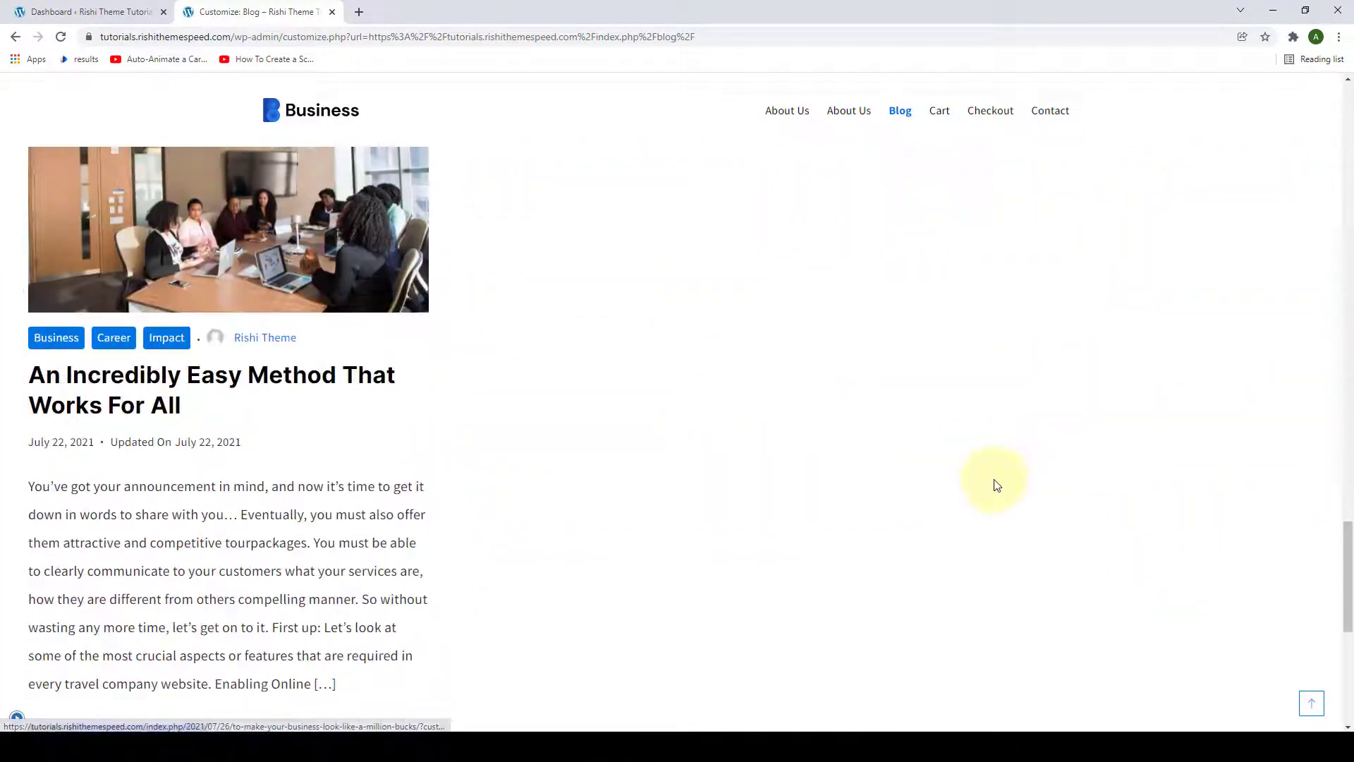
{"action": "scroll", "coordinate": [997, 485], "scroll_direction": "down", "scroll_amount": 15}
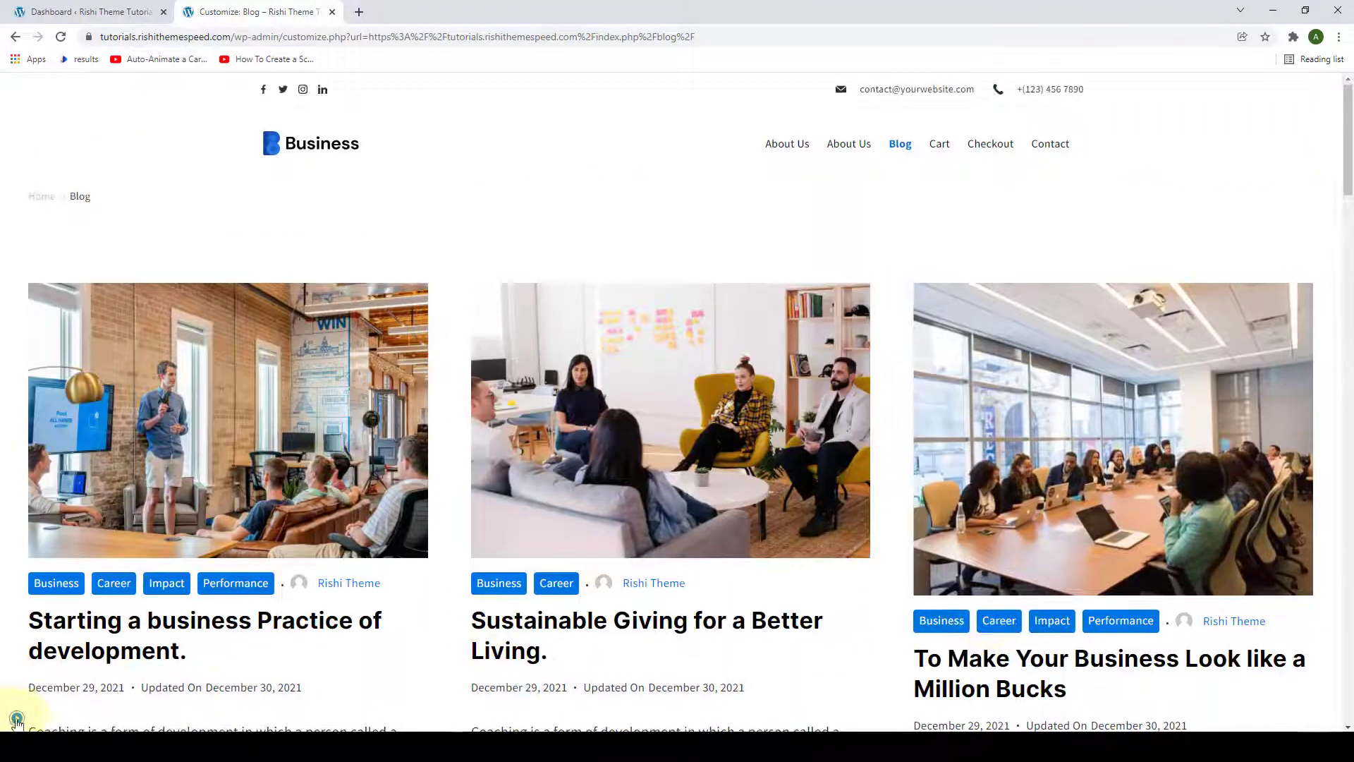
{"action": "left_click", "coordinate": [17, 719]}
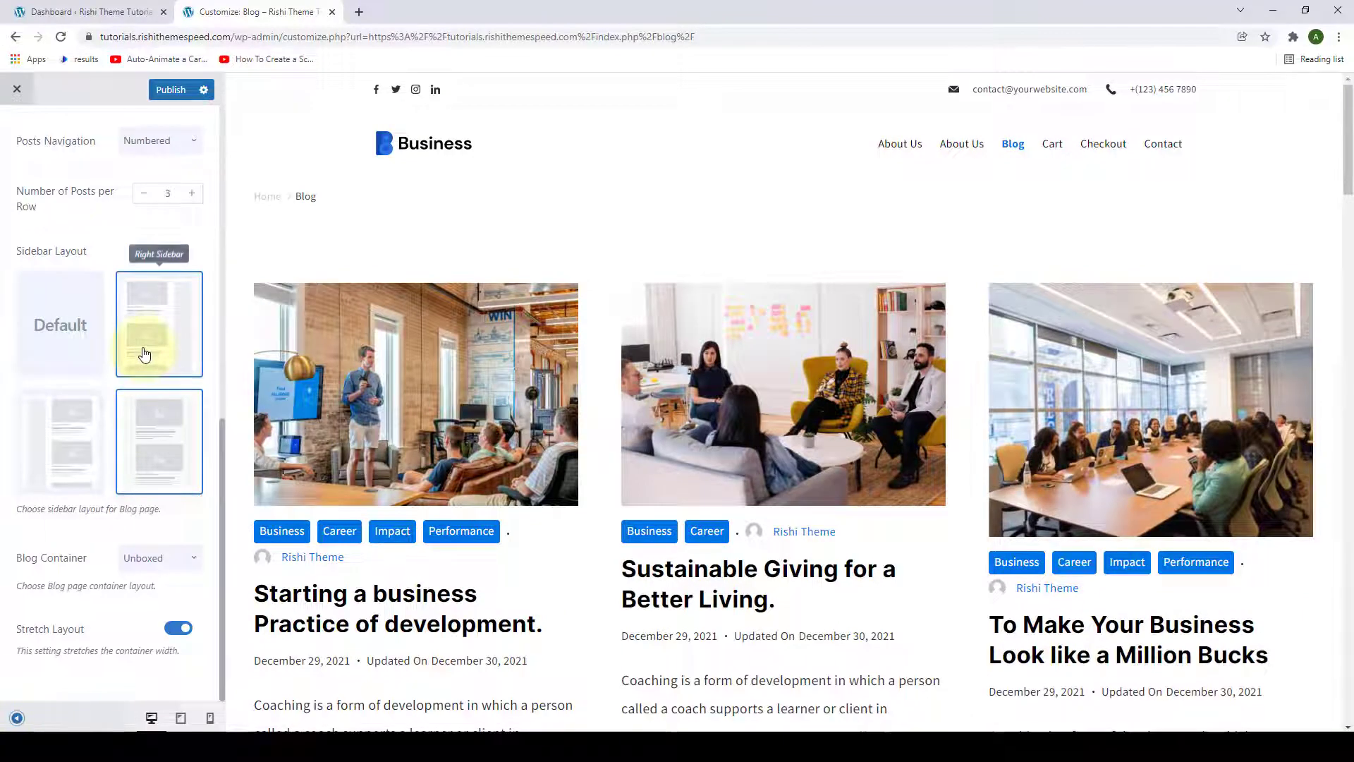
Step: Set the Sidebar Layout to Right Sidebar and the Blog Page Layout to Classic Layout
{"action": "left_click", "coordinate": [144, 352]}
{"action": "scroll", "coordinate": [151, 363], "scroll_direction": "up", "scroll_amount": 6}
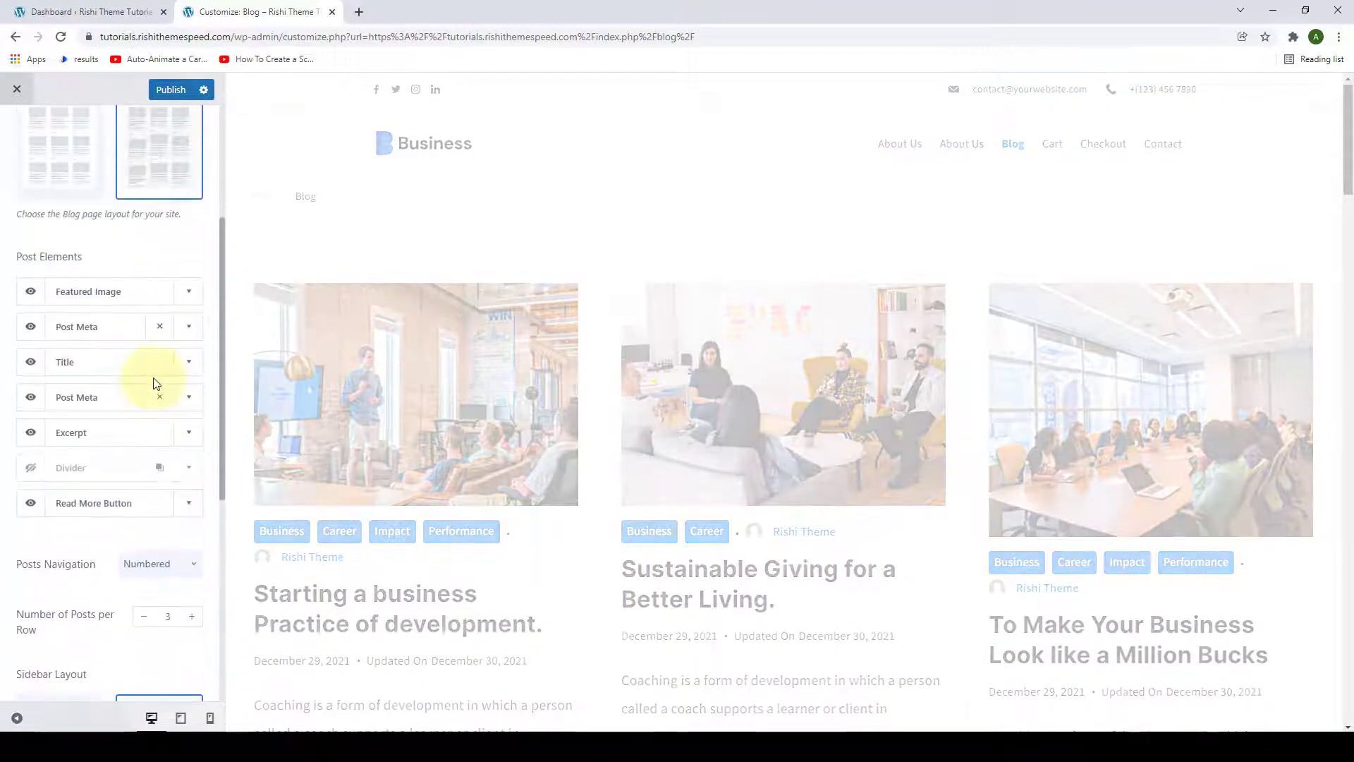
{"action": "scroll", "coordinate": [154, 383], "scroll_direction": "up", "scroll_amount": 4}
{"action": "left_click", "coordinate": [61, 275]}
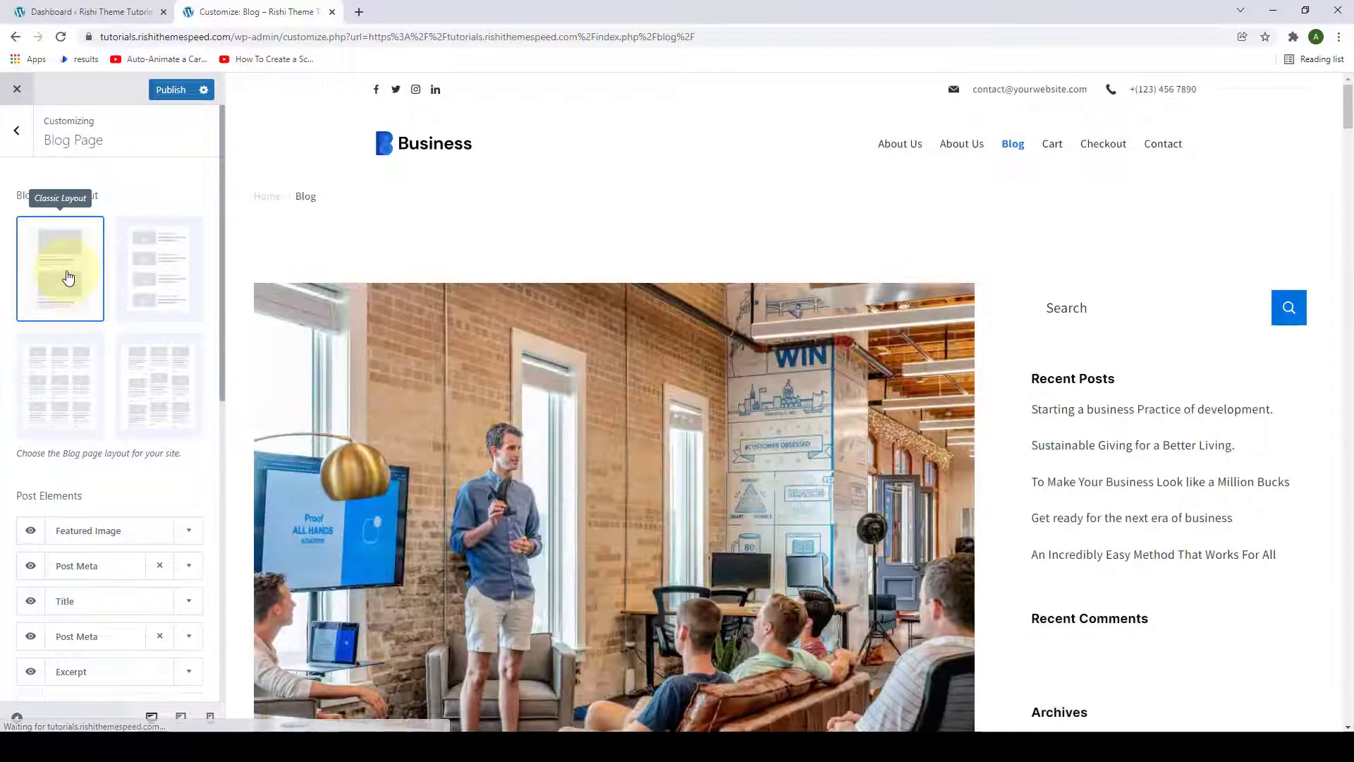
Step: Turn off Stretch Layout for the blog page and check the post width in the preview
{"action": "scroll", "coordinate": [63, 367], "scroll_direction": "down", "scroll_amount": 8}
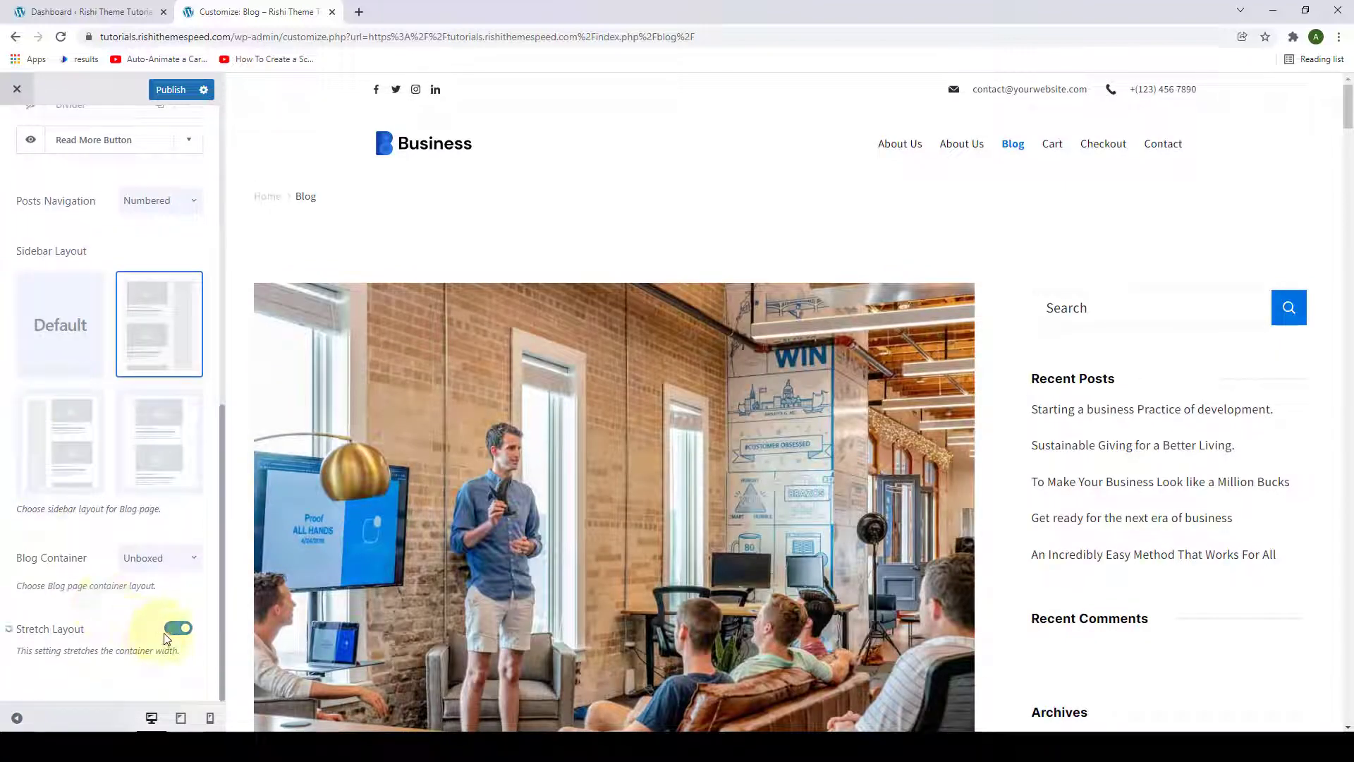
{"action": "left_click", "coordinate": [180, 629]}
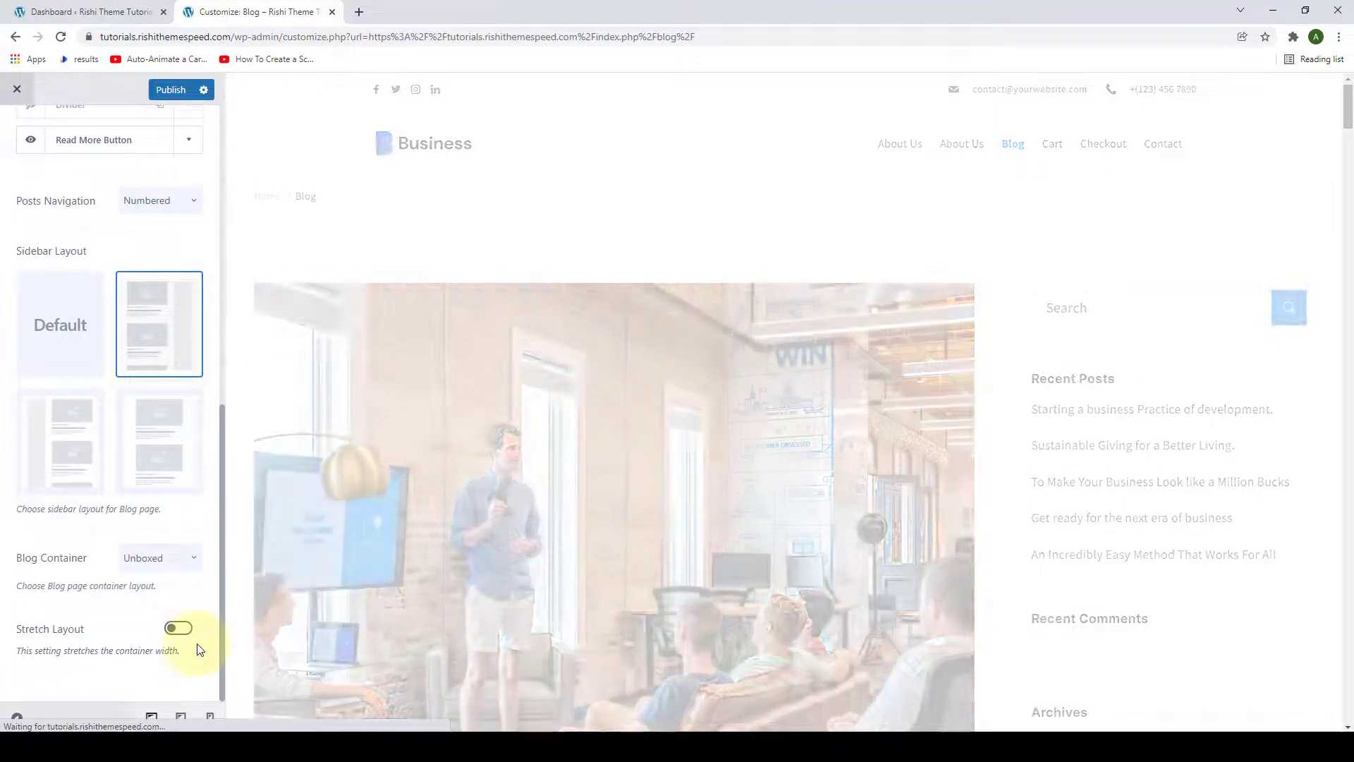
{"action": "scroll", "coordinate": [538, 538], "scroll_direction": "down", "scroll_amount": 5}
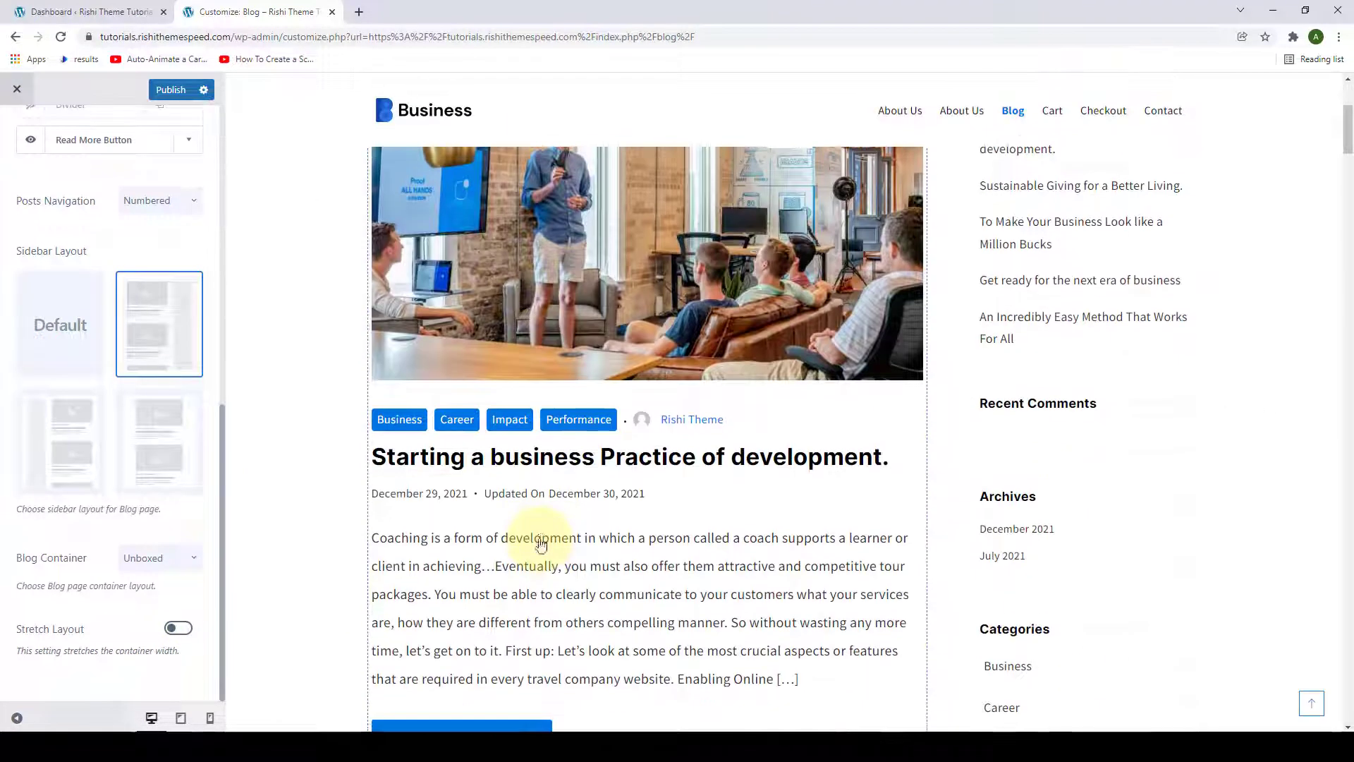
{"action": "scroll", "coordinate": [540, 538], "scroll_direction": "up", "scroll_amount": 2}
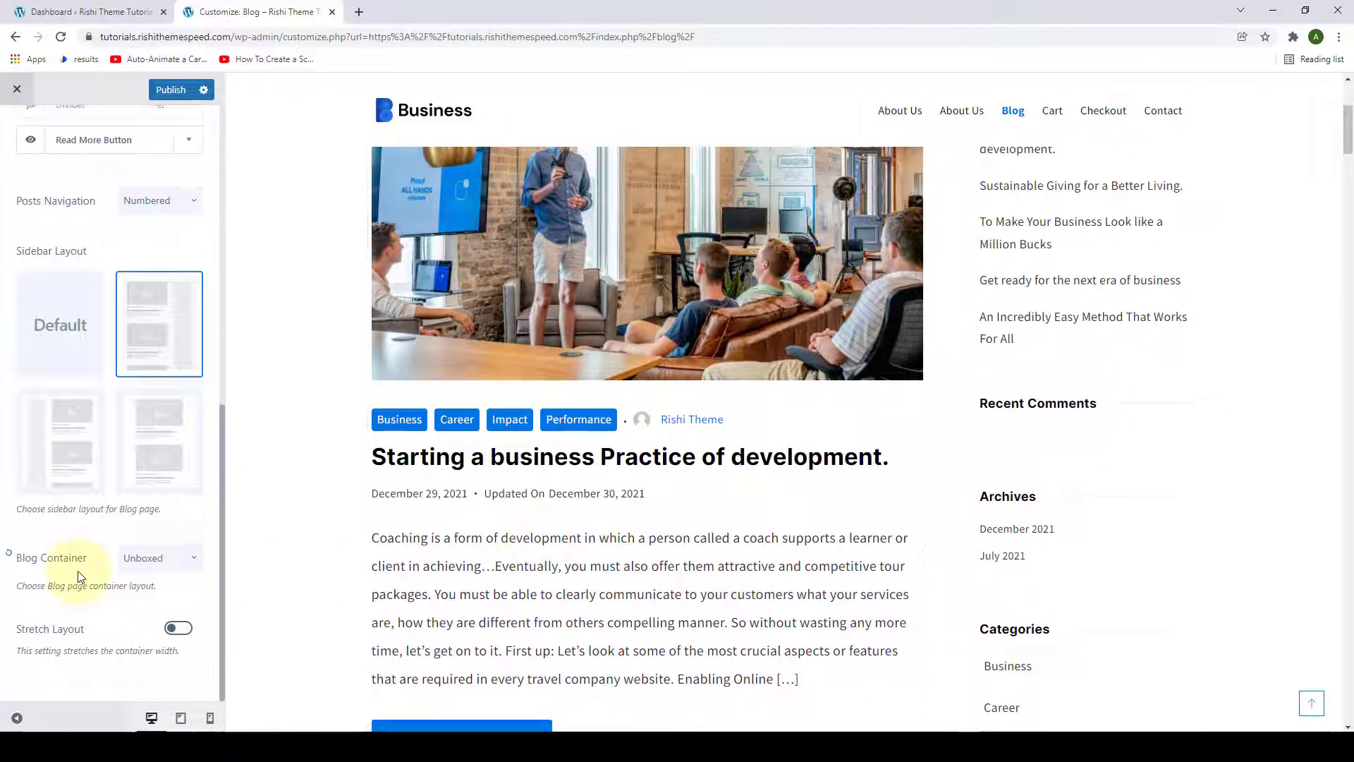
Step: Try Content Boxed as the Blog Container and look through the posts in the preview
{"action": "left_click", "coordinate": [182, 566]}
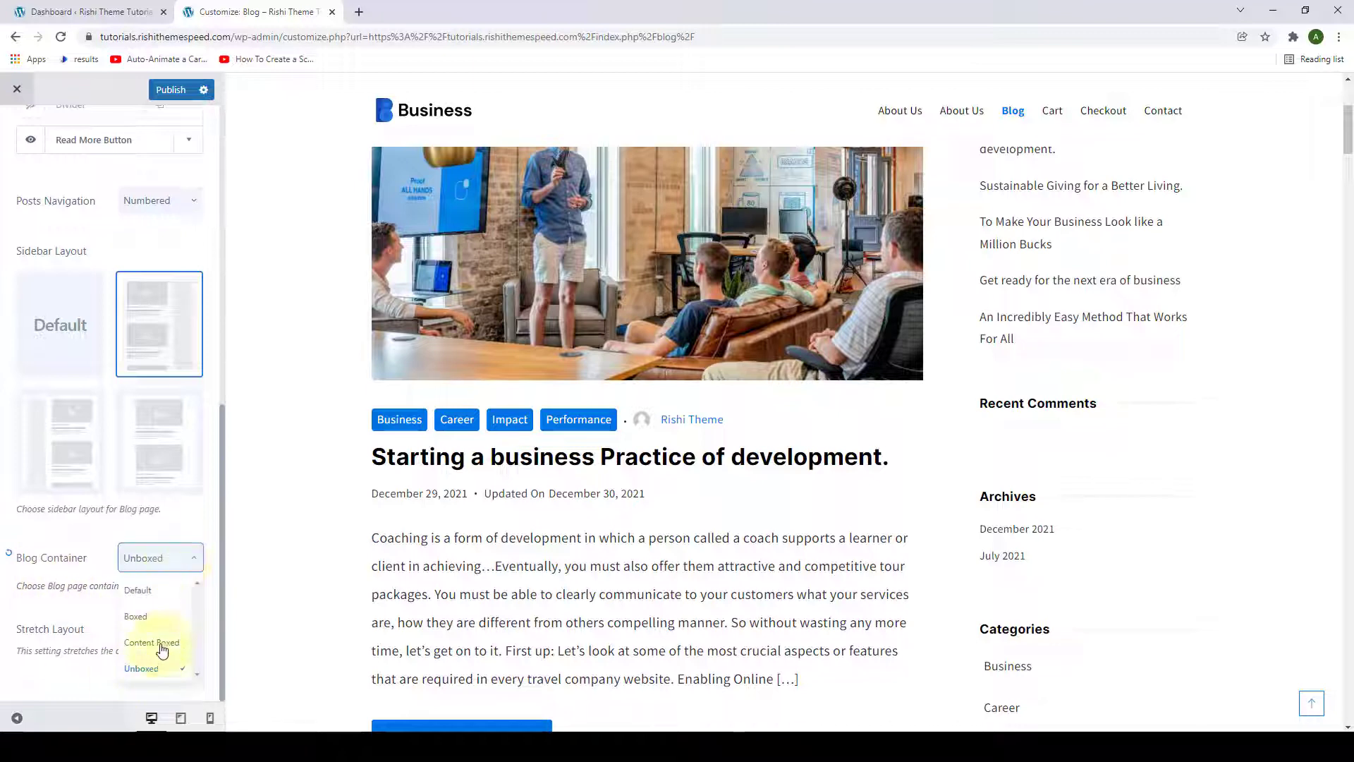
{"action": "left_click", "coordinate": [158, 644]}
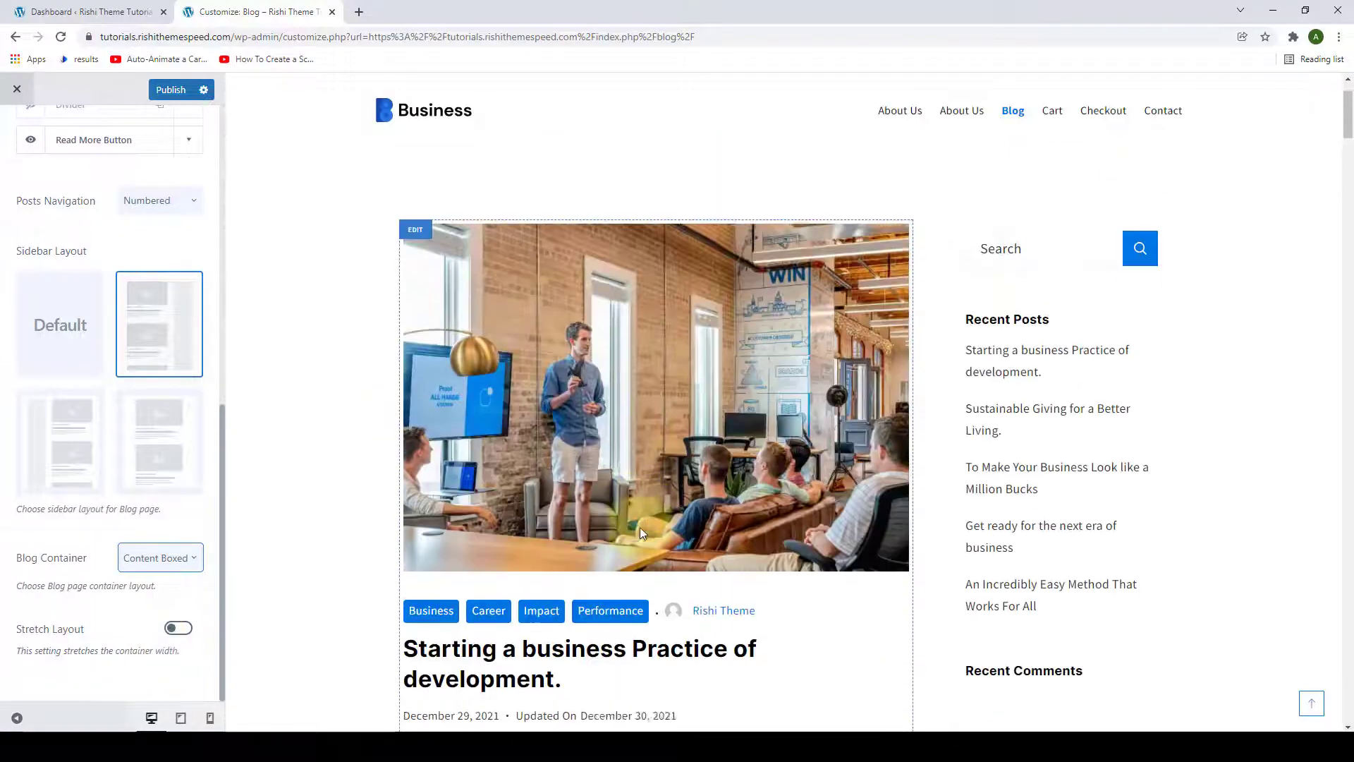
{"action": "scroll", "coordinate": [643, 536], "scroll_direction": "down", "scroll_amount": 14}
{"action": "scroll", "coordinate": [643, 536], "scroll_direction": "down", "scroll_amount": 8}
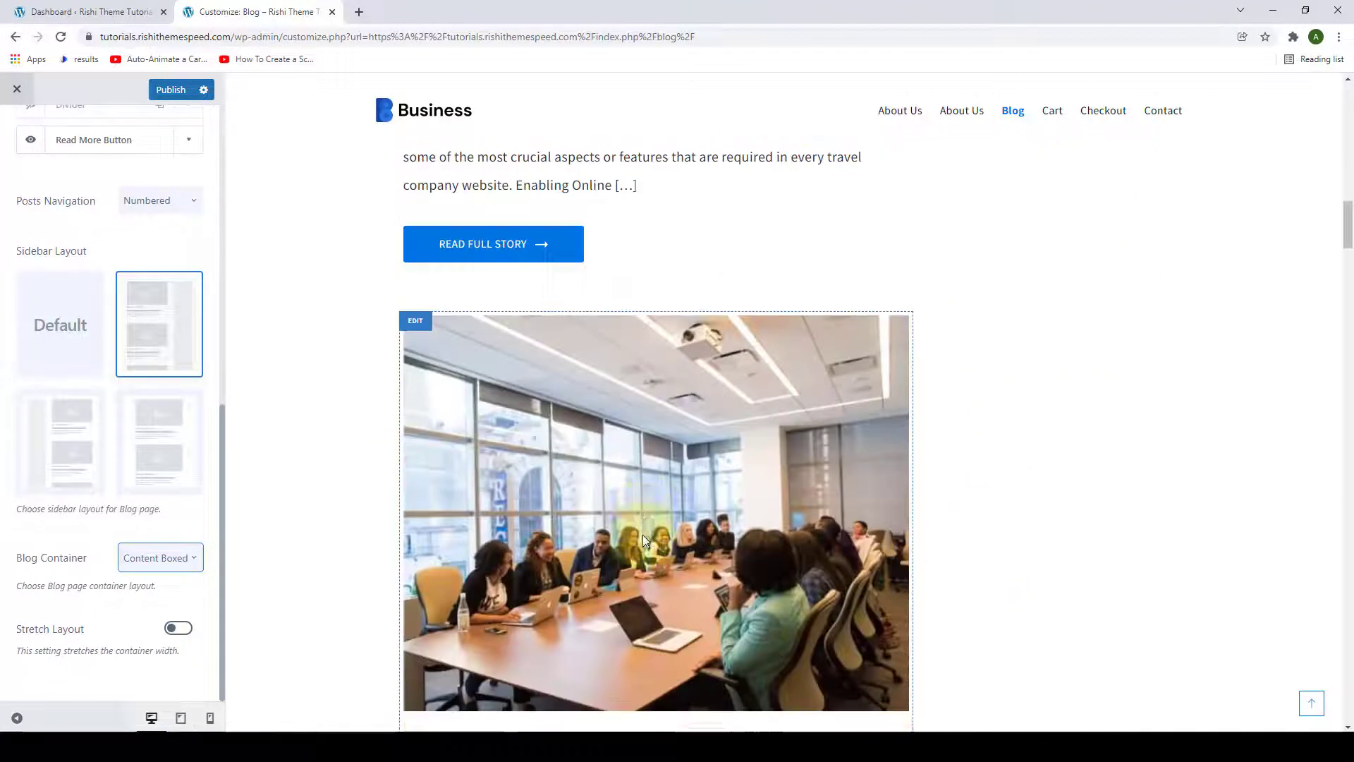
Step: Try Boxed as the Blog Container and review the posts back up to the first one
{"action": "left_click", "coordinate": [161, 558]}
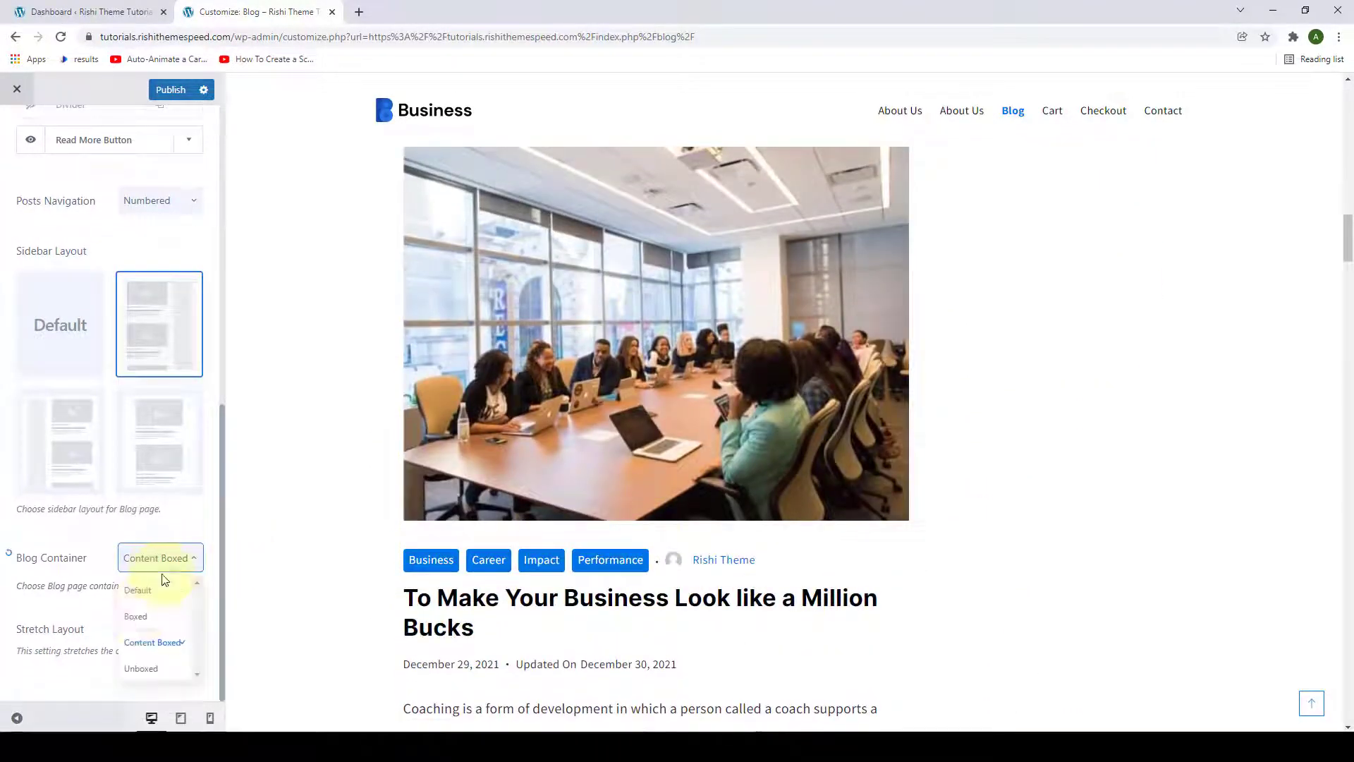
{"action": "left_click", "coordinate": [142, 618]}
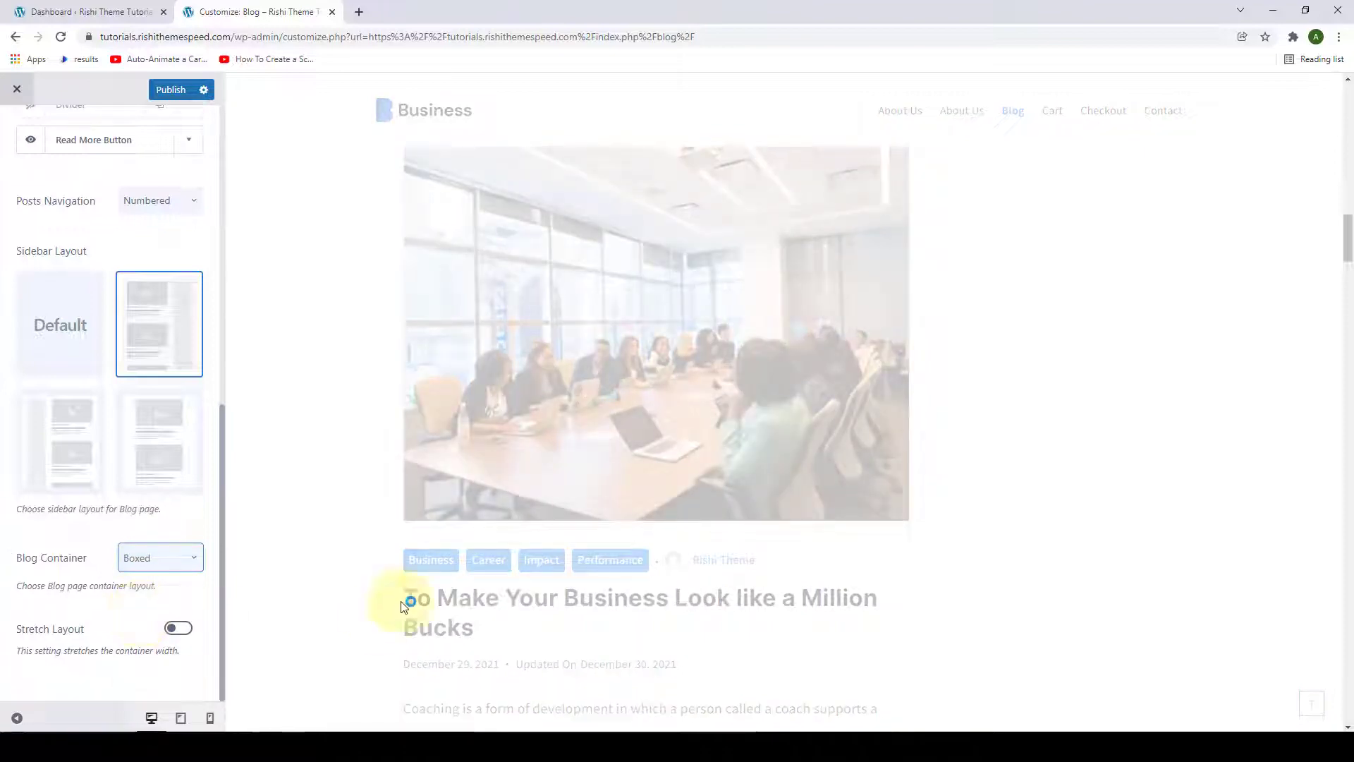
{"action": "scroll", "coordinate": [431, 596], "scroll_direction": "up", "scroll_amount": 20}
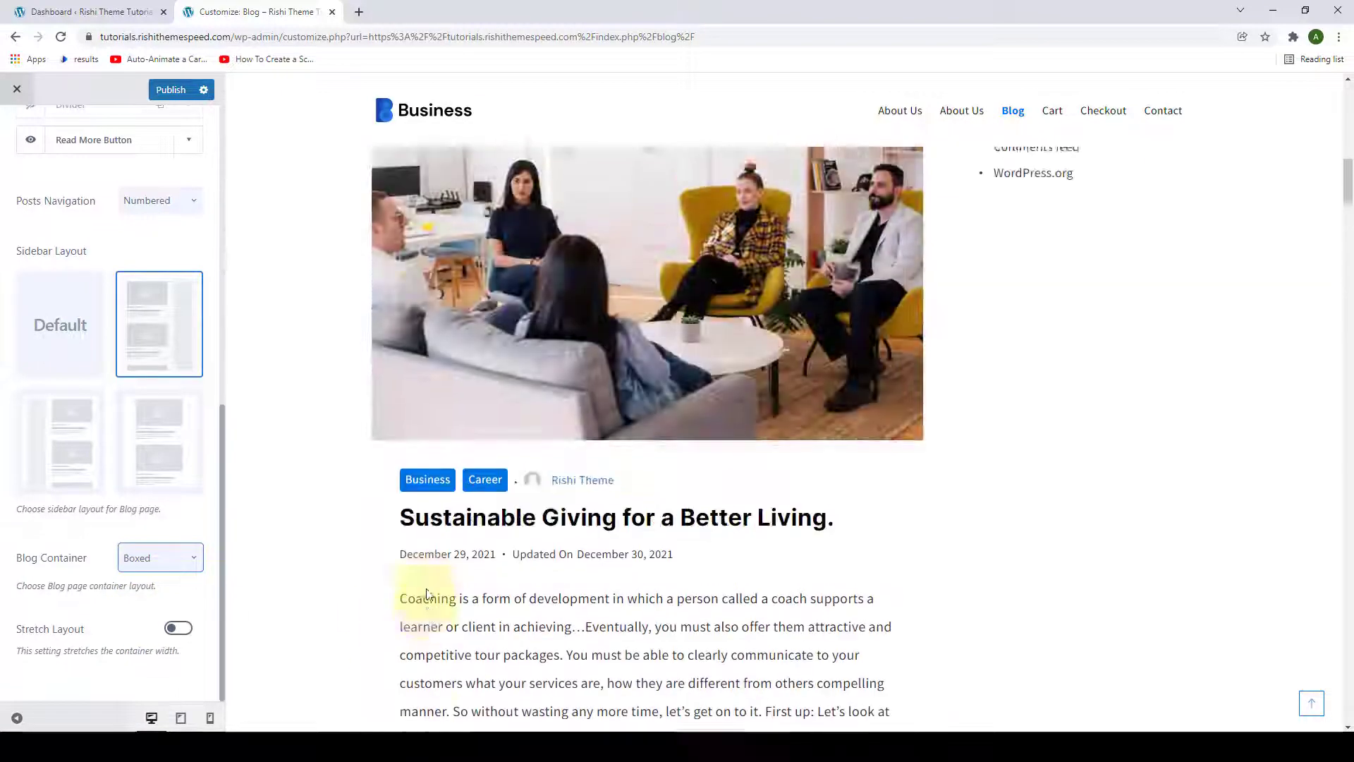
{"action": "scroll", "coordinate": [427, 595], "scroll_direction": "up", "scroll_amount": 4}
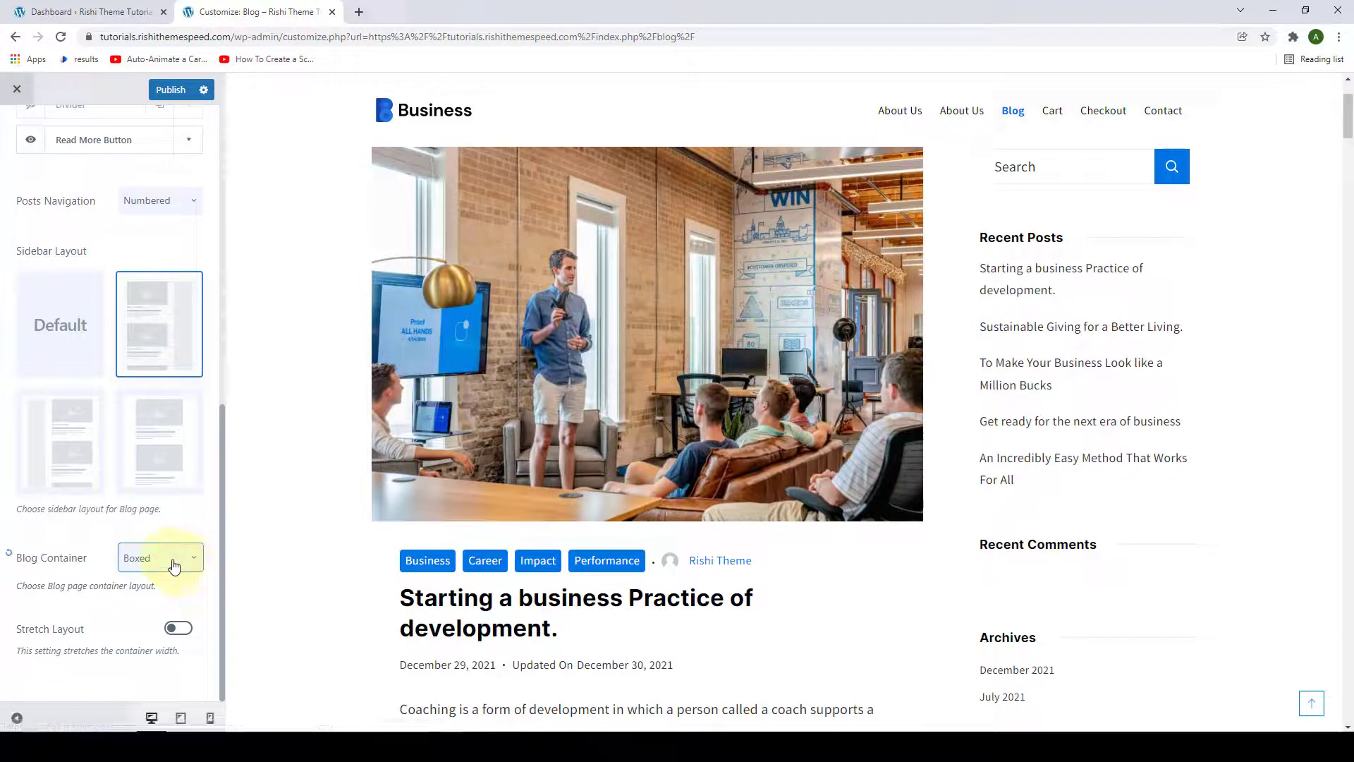
Step: Set the Blog Container to Default and publish the blog page changes
{"action": "left_click", "coordinate": [172, 565]}
{"action": "left_click", "coordinate": [151, 601]}
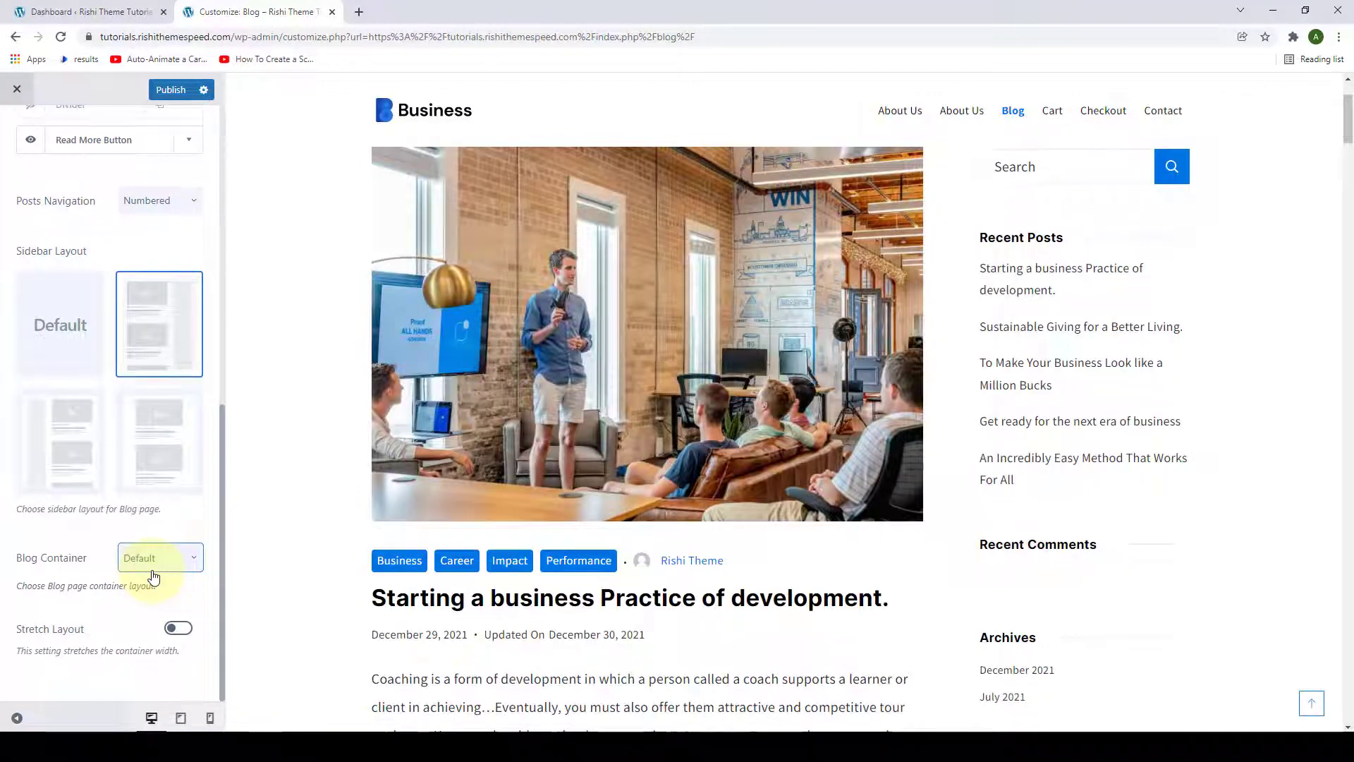
{"action": "scroll", "coordinate": [153, 577], "scroll_direction": "up", "scroll_amount": 3}
{"action": "scroll", "coordinate": [153, 577], "scroll_direction": "up", "scroll_amount": 5}
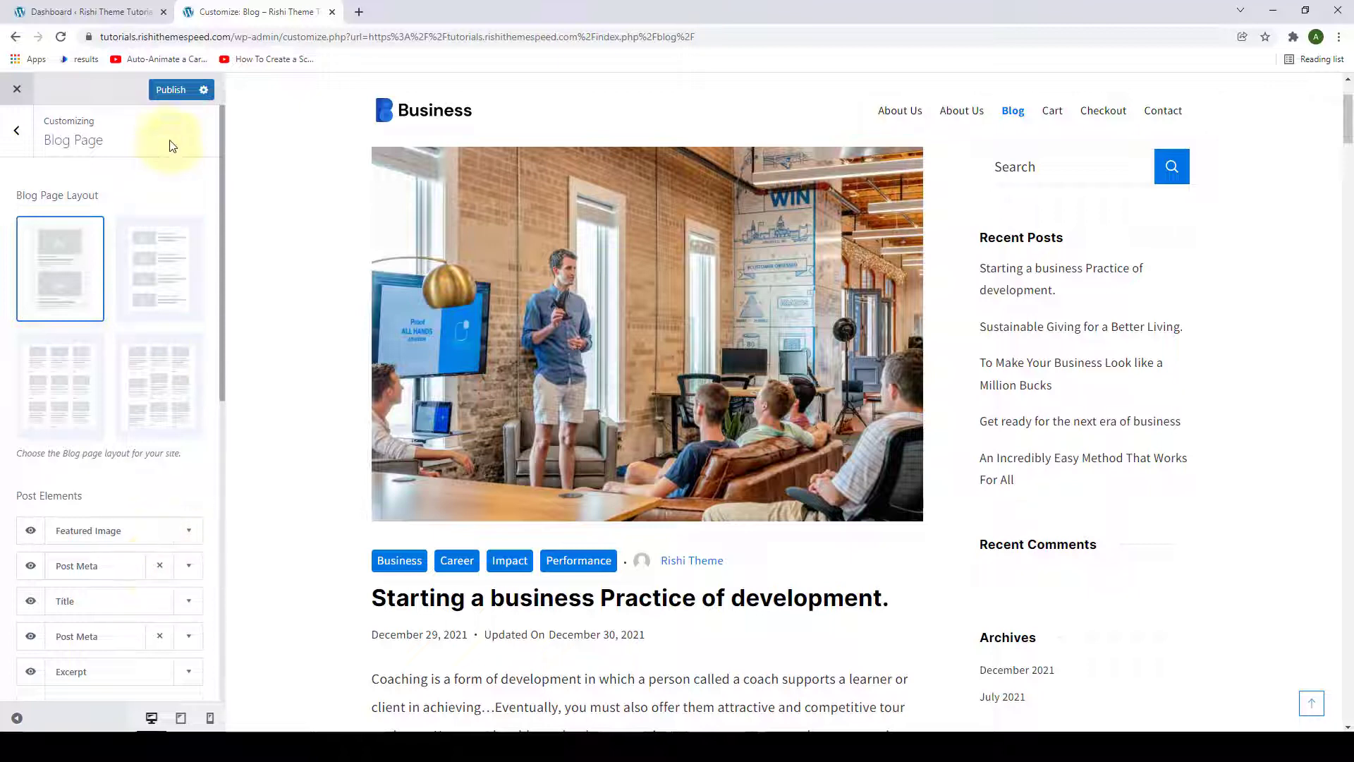
{"action": "left_click", "coordinate": [176, 91]}
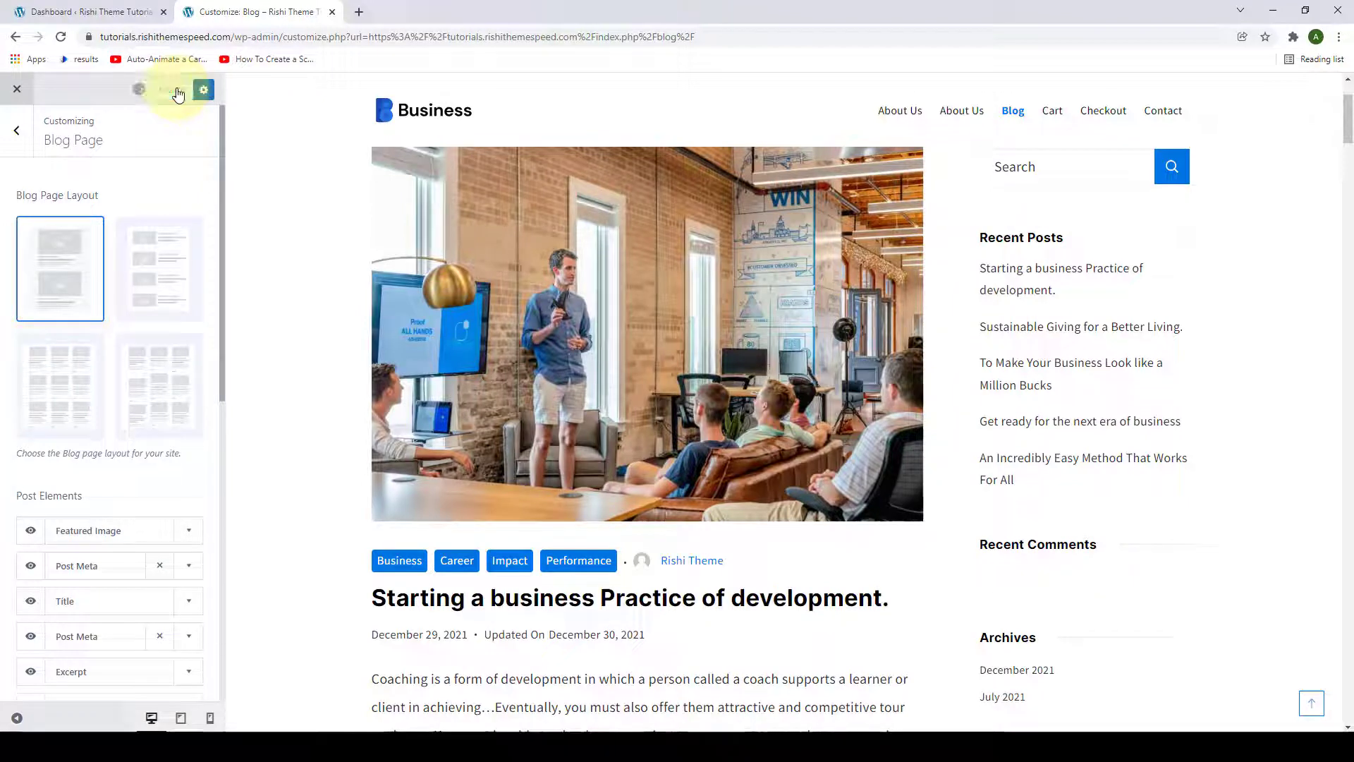